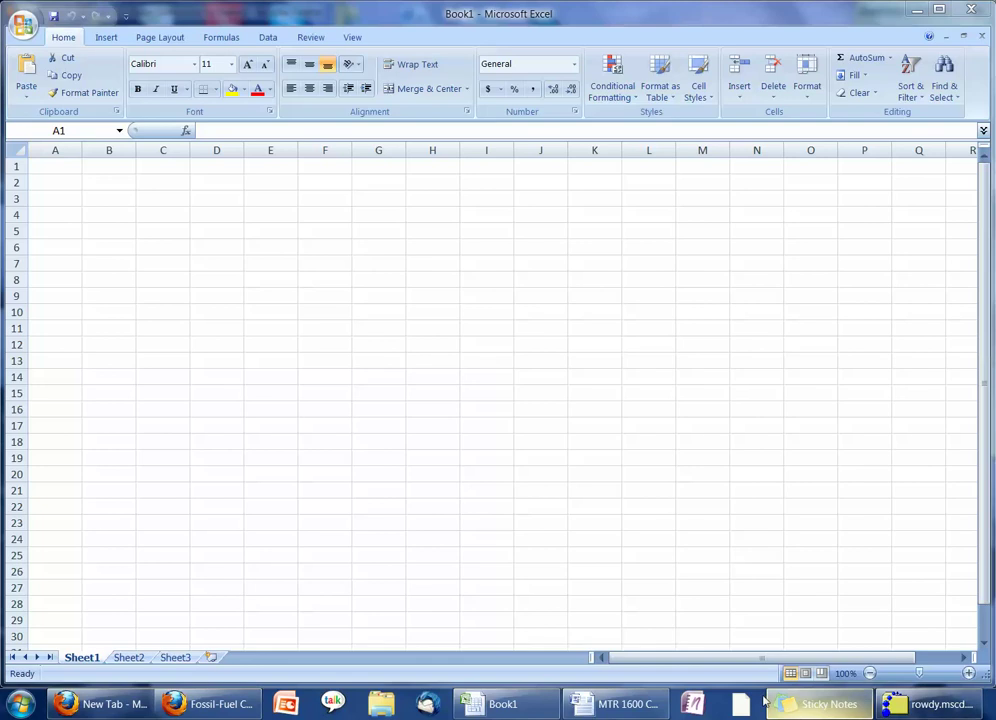
Switch to Firefox and open the United States of America fossil-fuel CO2 emissions data file from the country list.
left_click(249, 707)
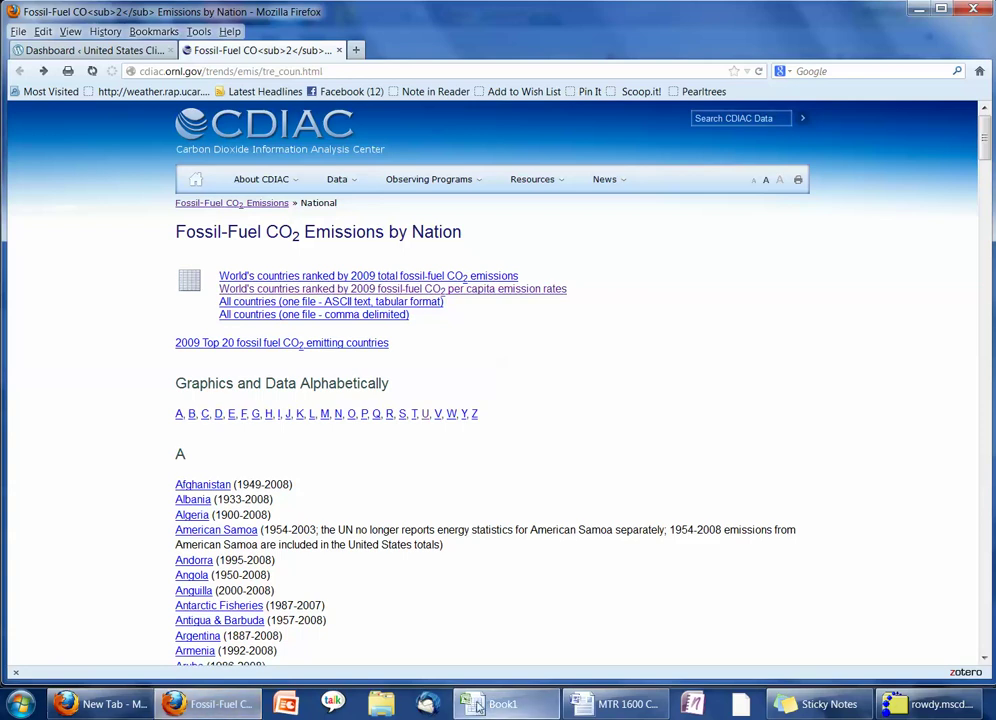
left_click(425, 414)
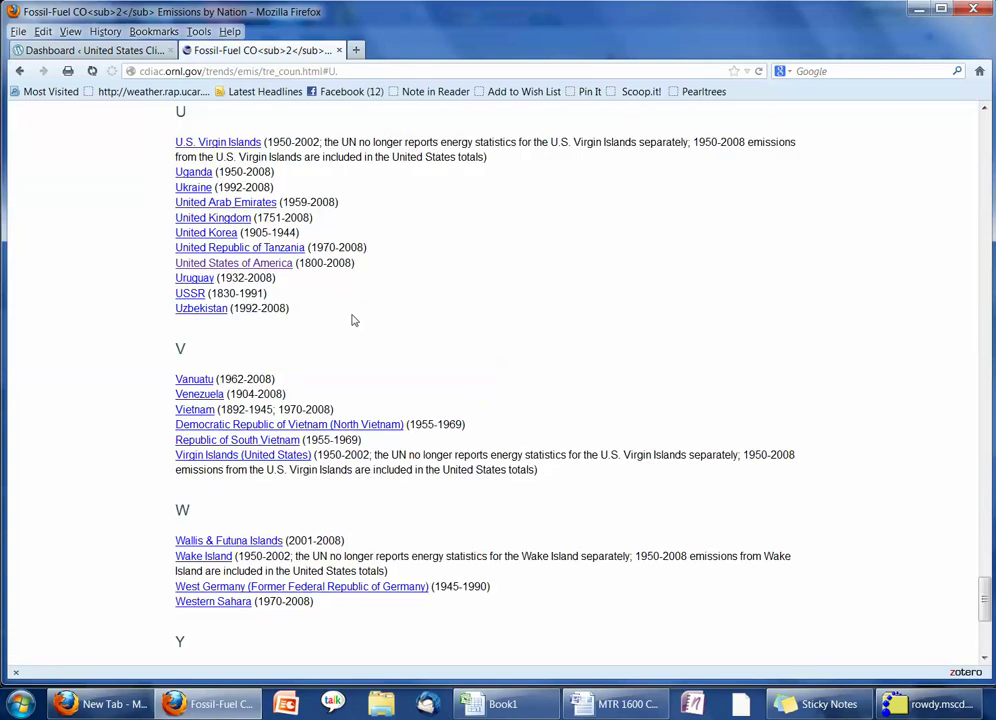
left_click(264, 265)
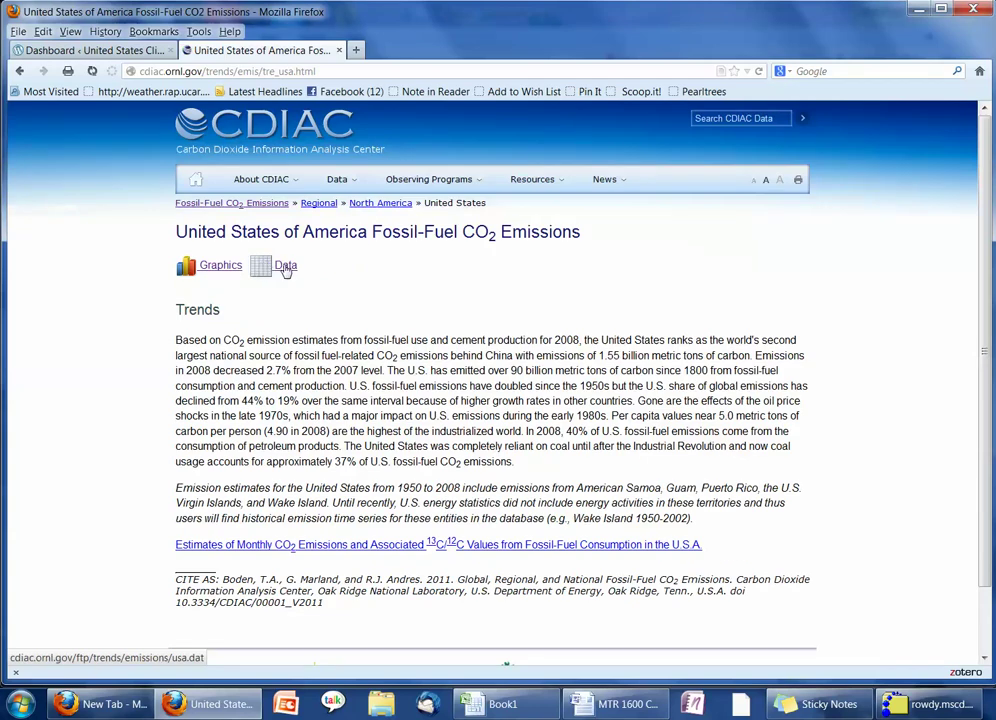
left_click(286, 268)
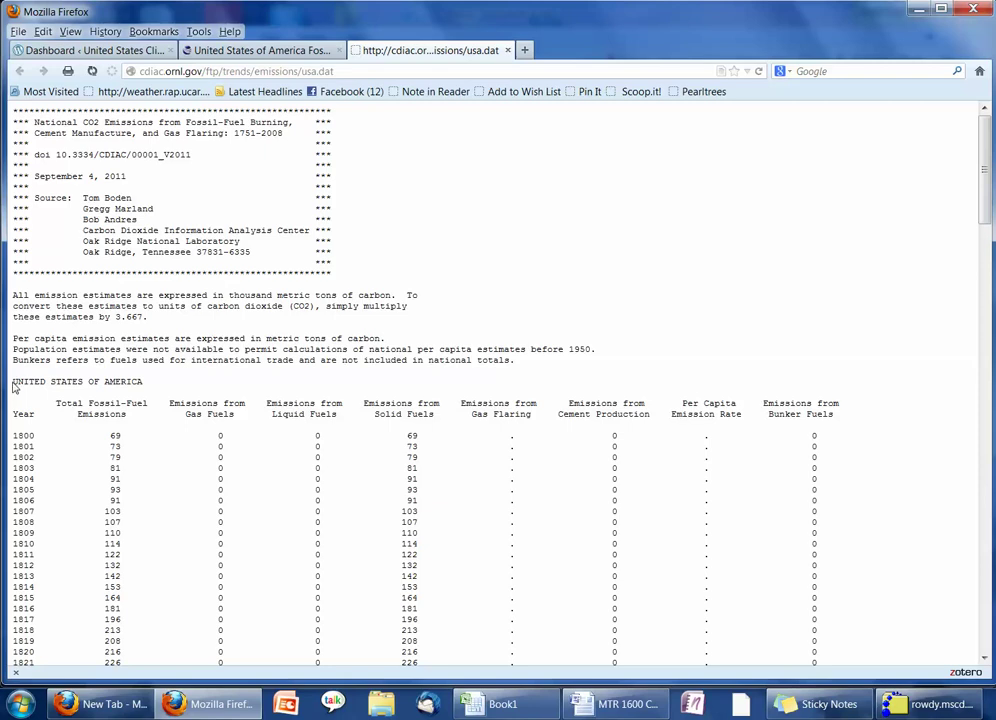
Copy the emissions table from the UNITED STATES OF AMERICA heading through 2008 and paste it into Excel's Book1 at A1.
left_click_drag(14, 381, 841, 659)
right_click(574, 421)
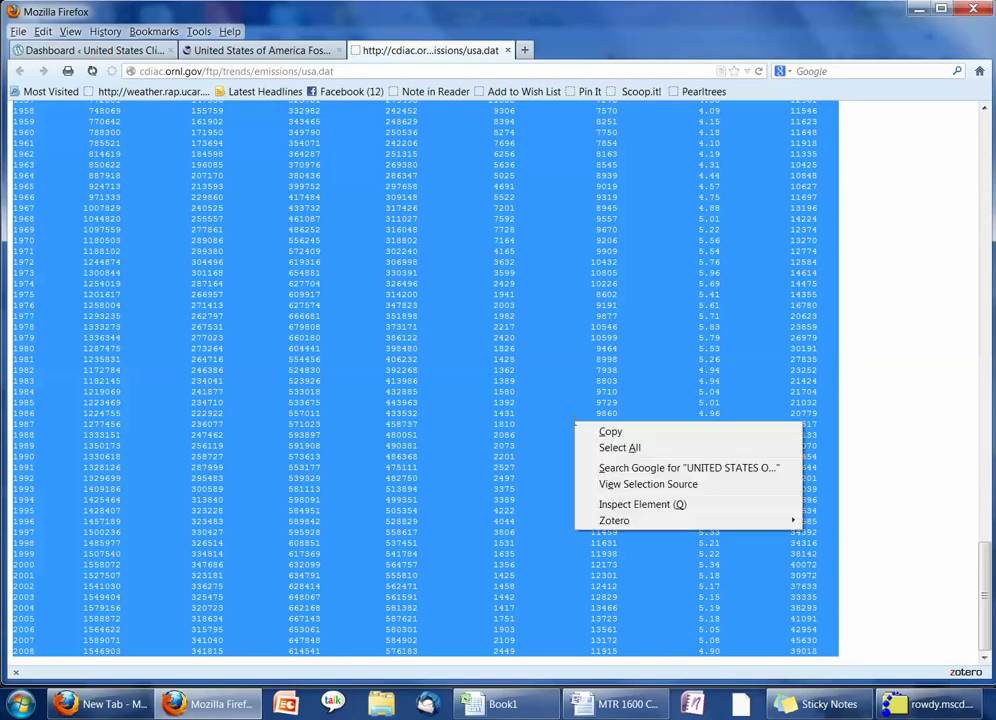
left_click(590, 436)
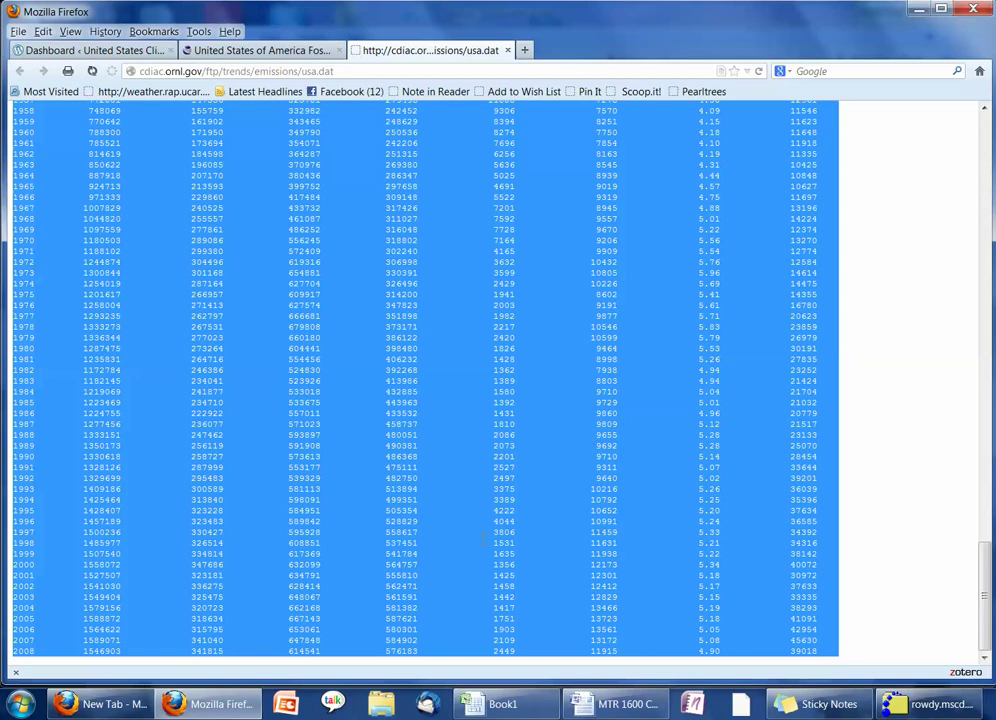
left_click(500, 703)
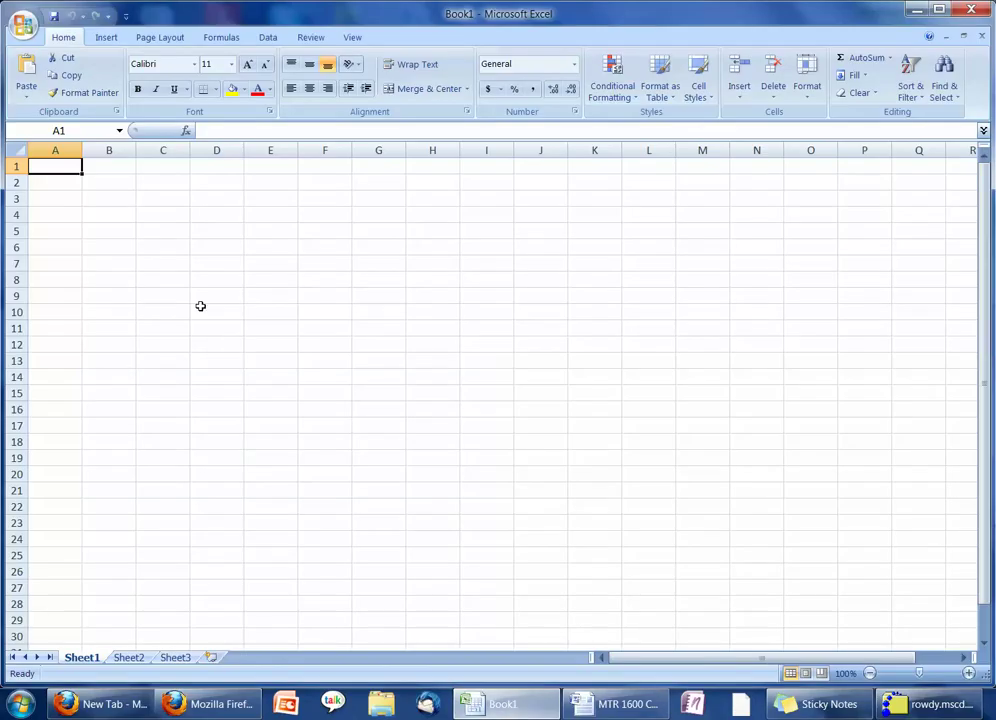
right_click(60, 168)
left_click(99, 217)
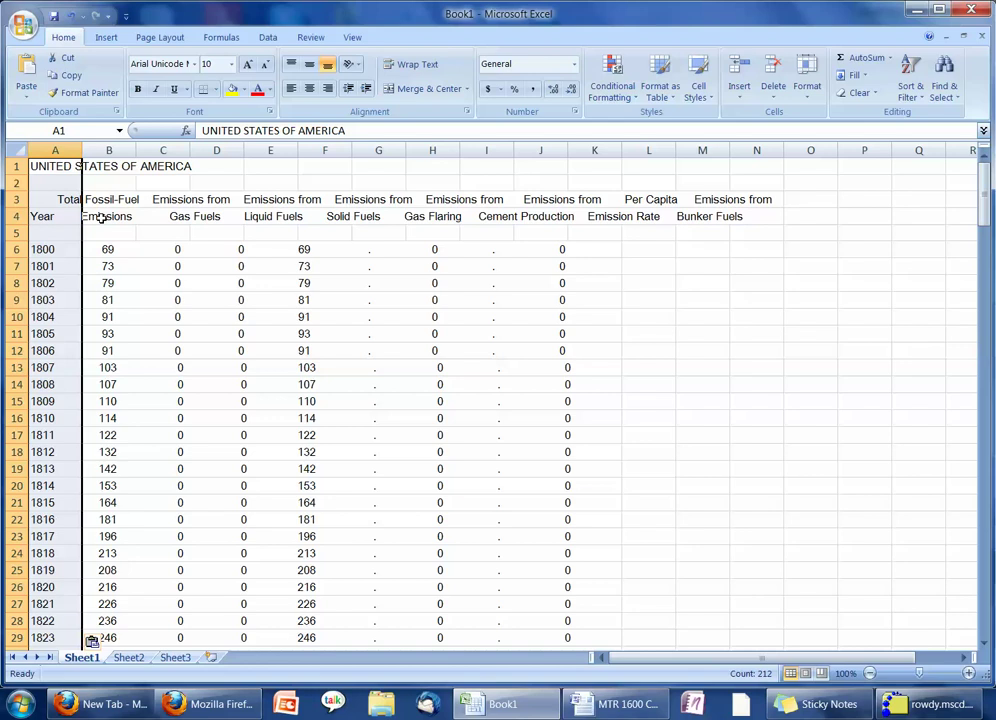
Split the pasted text in column A with Text to Columns, using fixed width, the suggested breaks and General format.
left_click(267, 38)
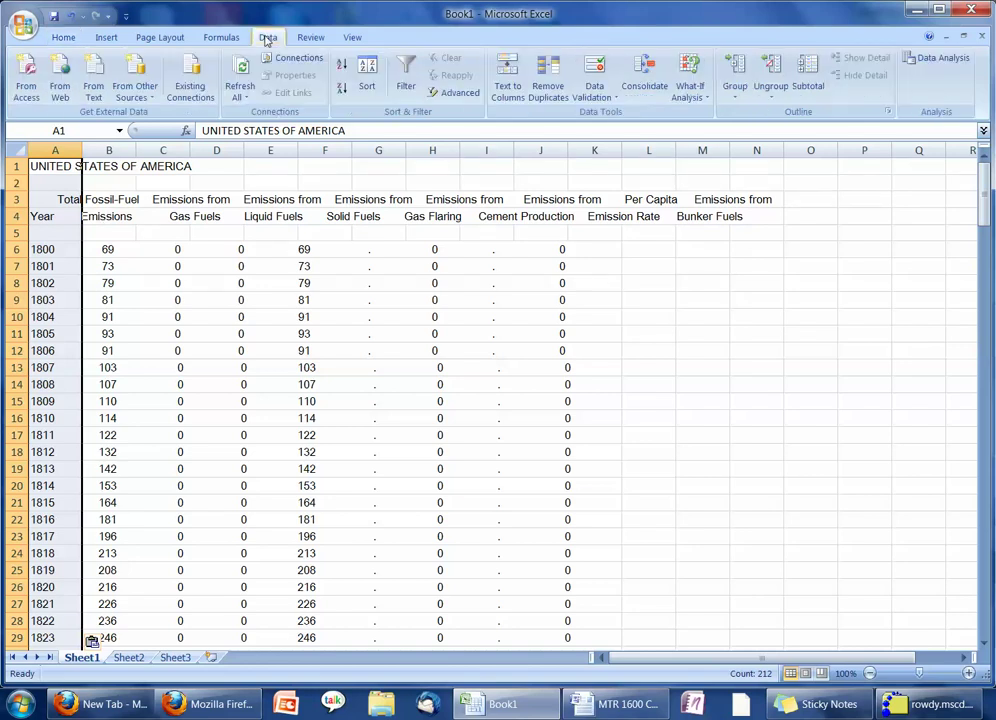
left_click(507, 78)
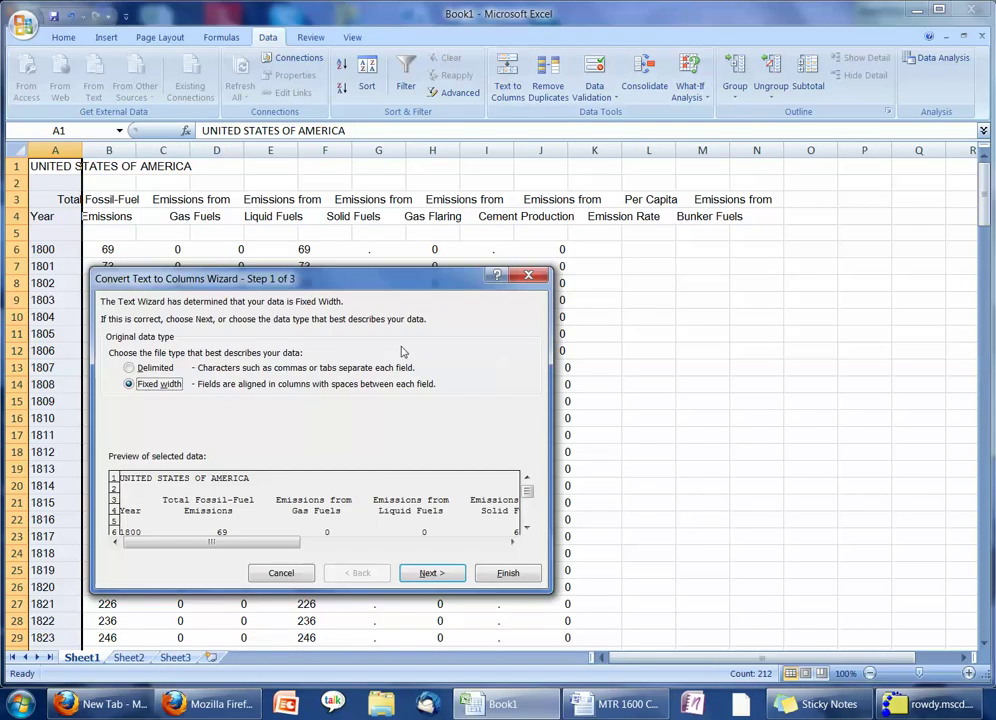
left_click(434, 576)
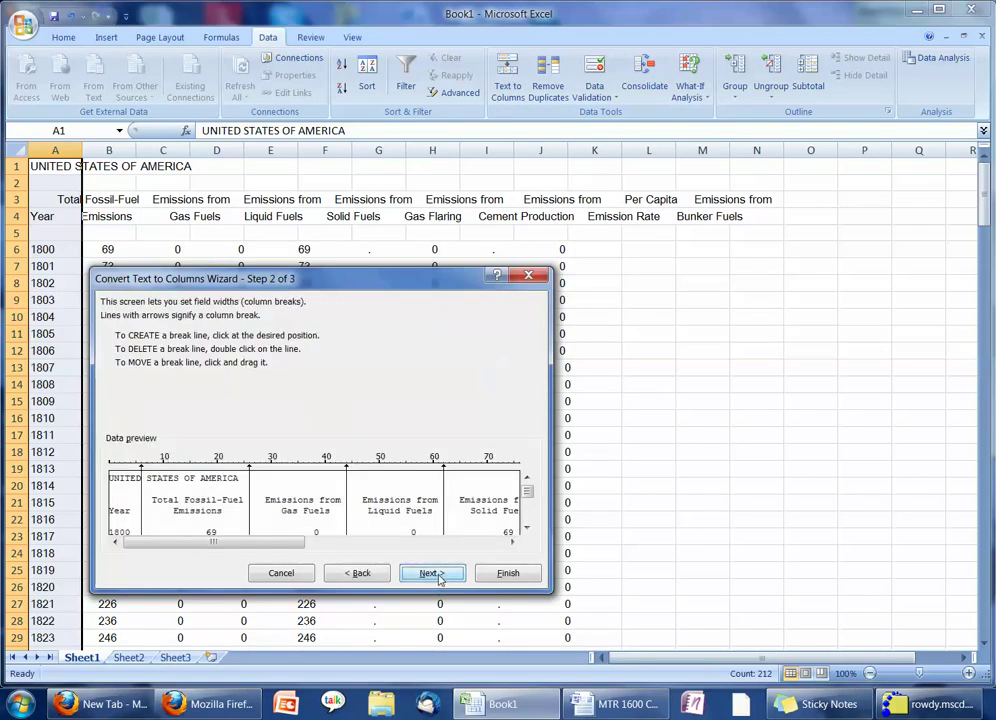
left_click(437, 575)
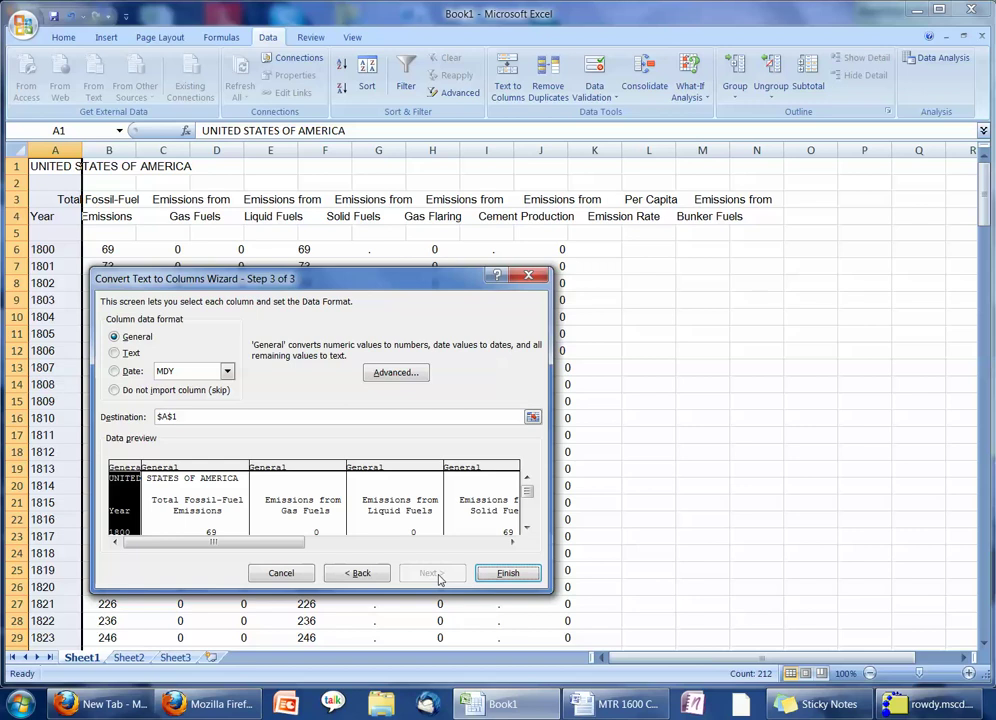
left_click(489, 572)
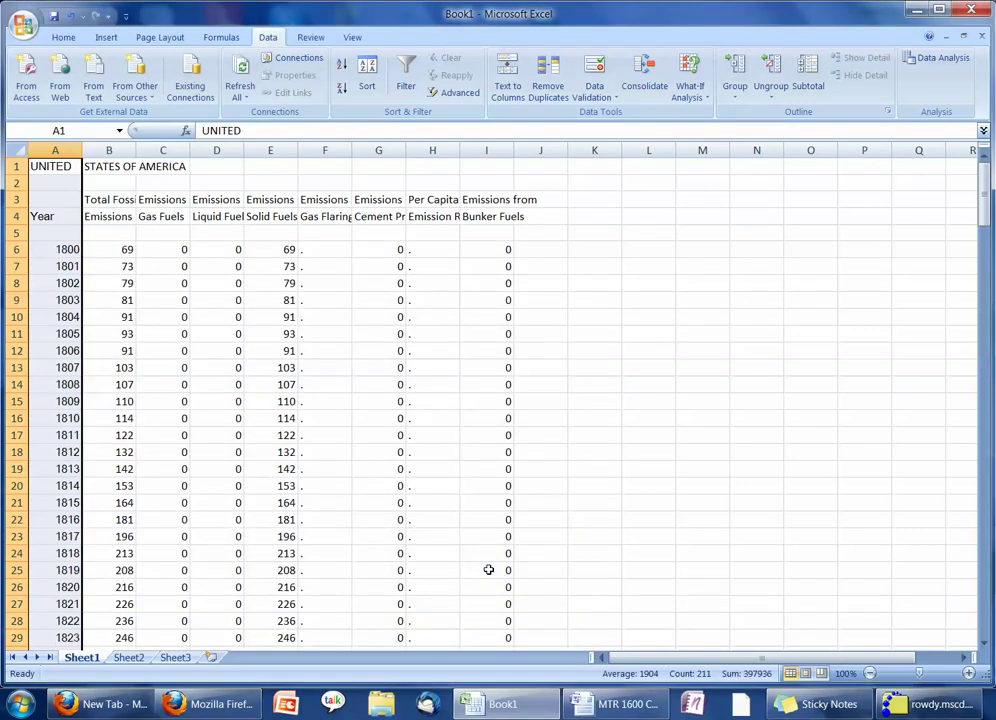
Widen column B until the Total Fossil-Fuel heading fits.
left_click(65, 248)
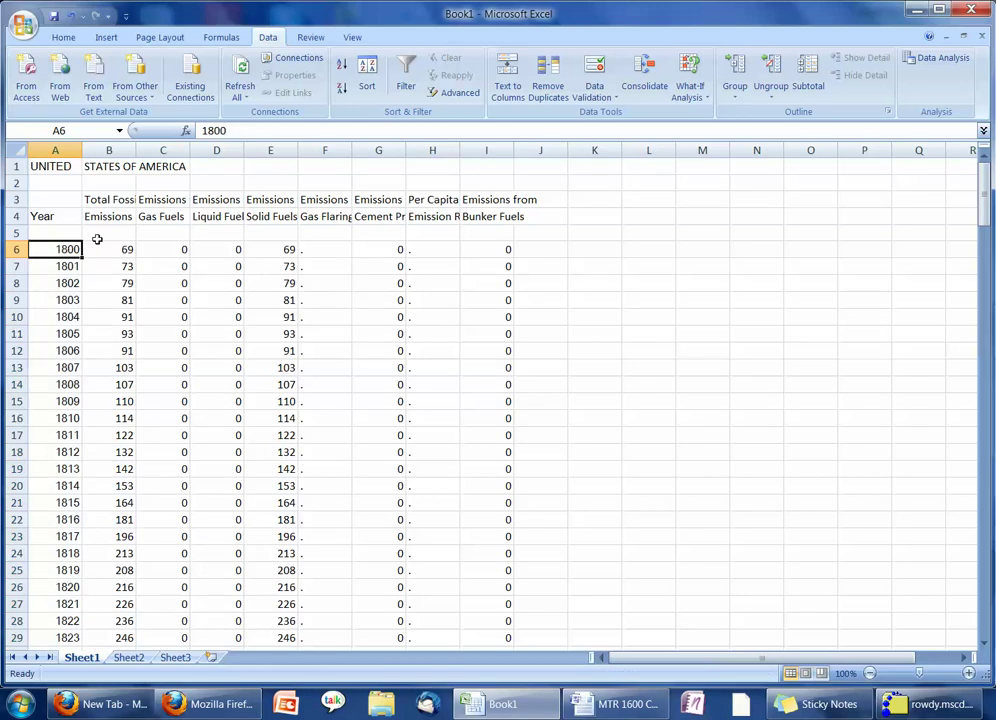
left_click(118, 198)
left_click_drag(137, 149, 172, 149)
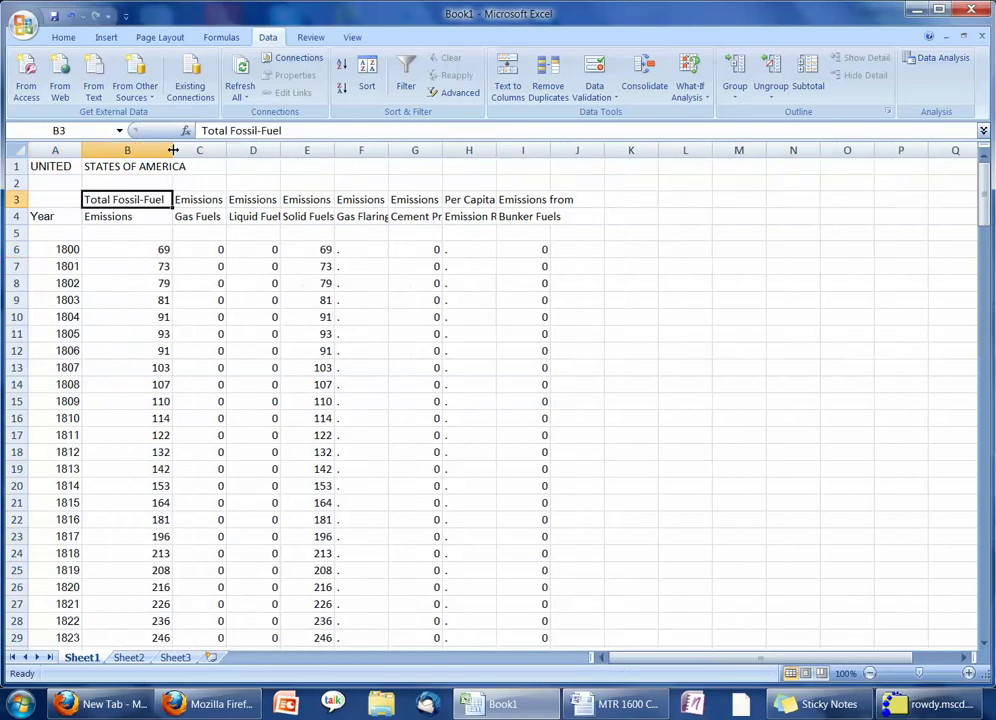
left_click(200, 250)
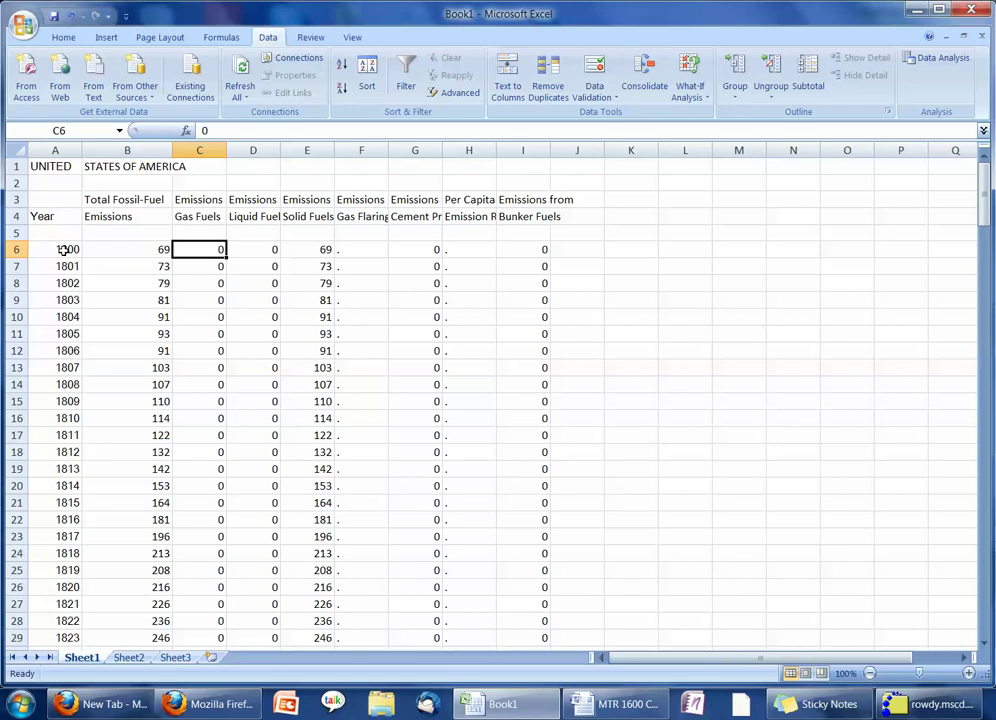
left_click_drag(63, 250, 113, 343)
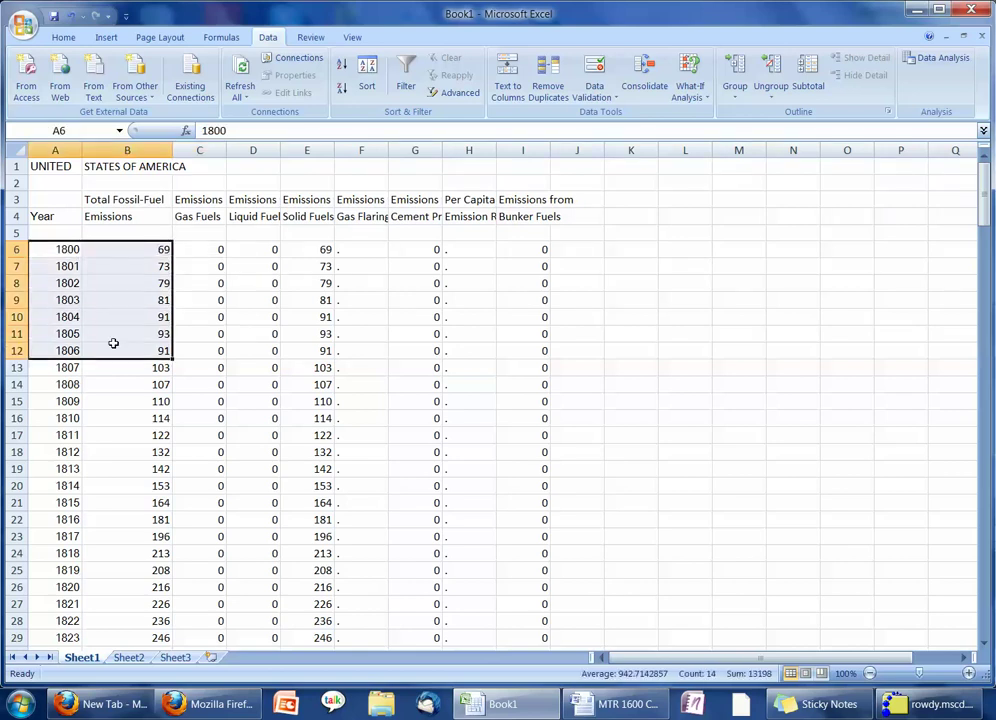
left_click(113, 345)
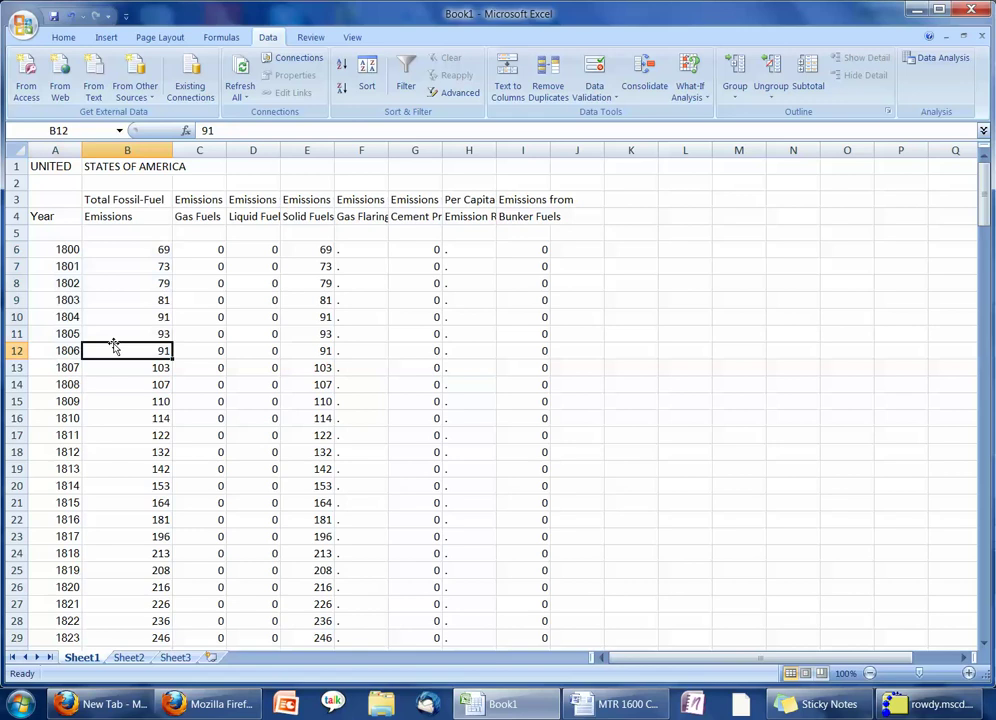
Insert a Scatter with Straight Lines chart of the 1900 to 2008 years and total emissions (A106:B214), and move it clear of columns A to G.
left_click(46, 251)
key("Down")
key("Down")
key("Down")
key("Down")
key("Down")
key("Down")
key("Down")
key("Down")
key("Down")
key("Down")
key("Down")
key("Down")
key("Down")
key("Down")
key("Down")
key("Down")
key("Down")
key("Down")
key("Down")
key("Down")
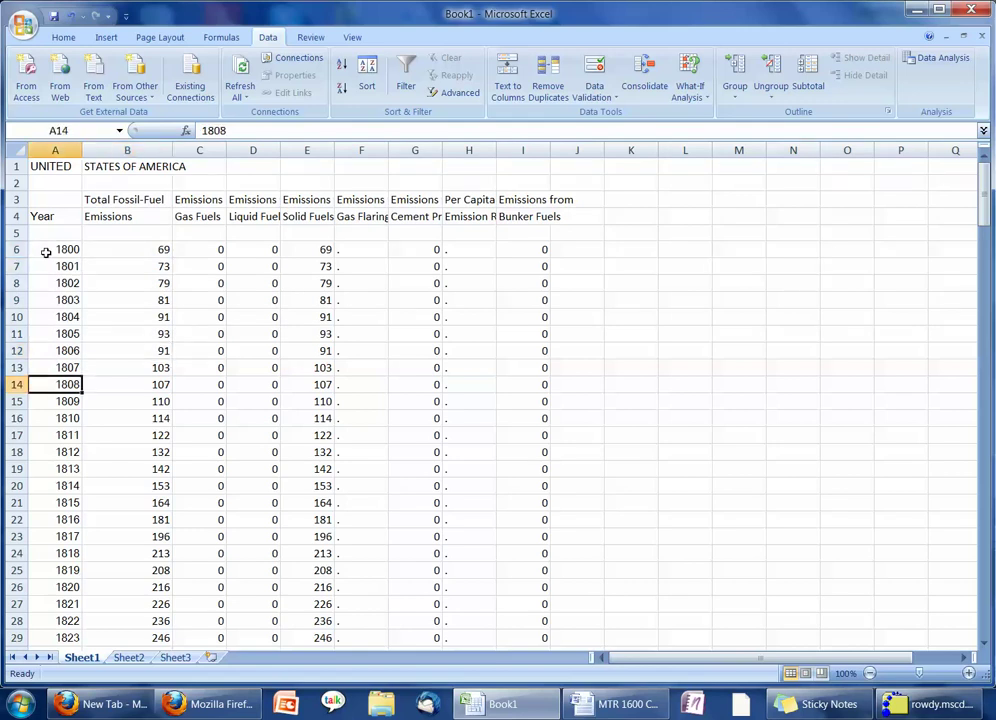
key("Down")
key("Down")
key("Down")
key("Down")
key("Down")
key("Down")
key("Down")
key("Down")
key("Down")
key("Down")
key("Down")
key("Down")
key("Down")
key("Down")
key("Down")
key("Down")
key("Down")
key("Down")
key("Down")
key("Down")
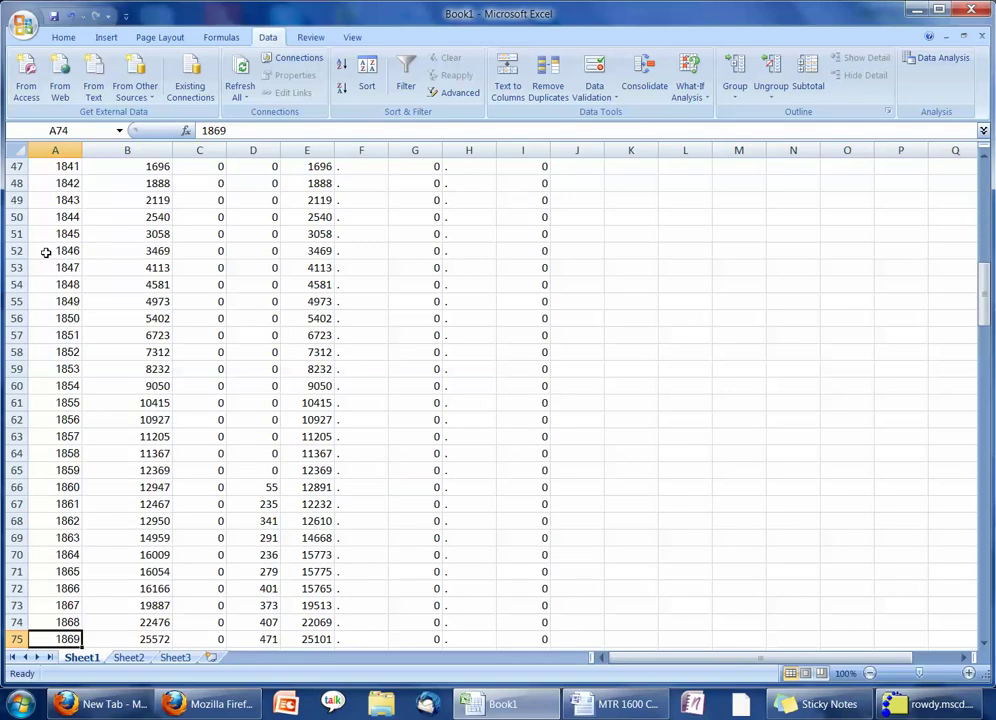
key("Down")
key("Down")
key("Down")
key("Down")
key("Down")
key("Down")
key("Down")
key("Down")
key("Down")
key("Down")
key("Down")
key("Down")
key("Down")
key("Up")
key("Up")
key("Up")
key("Up")
key("Up")
key("Up")
key("Up")
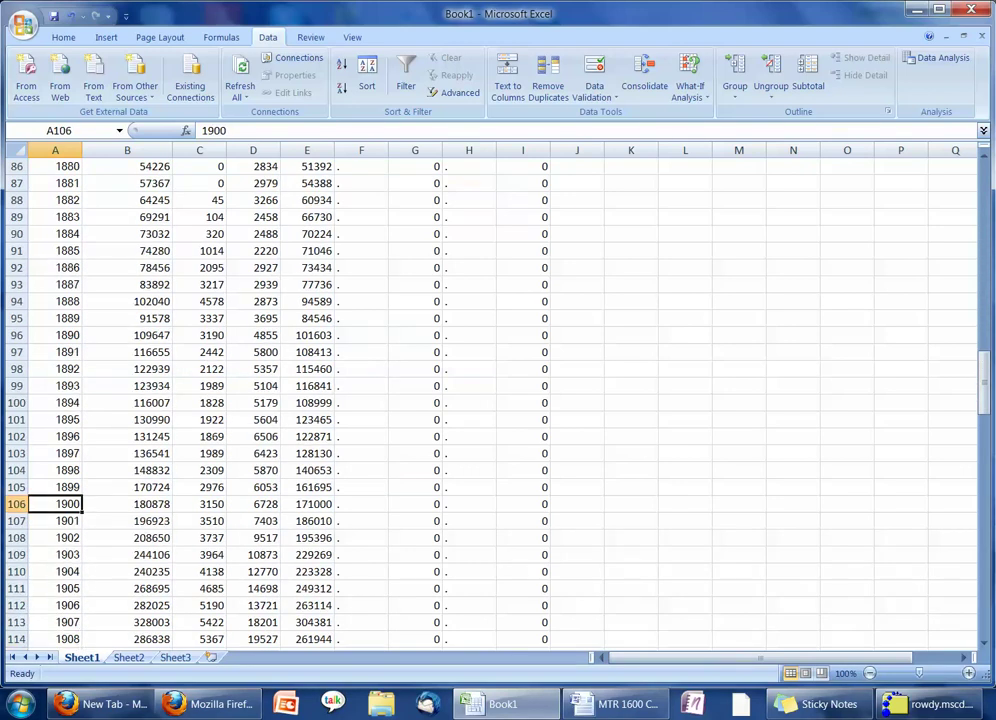
left_click_drag(56, 505, 152, 590)
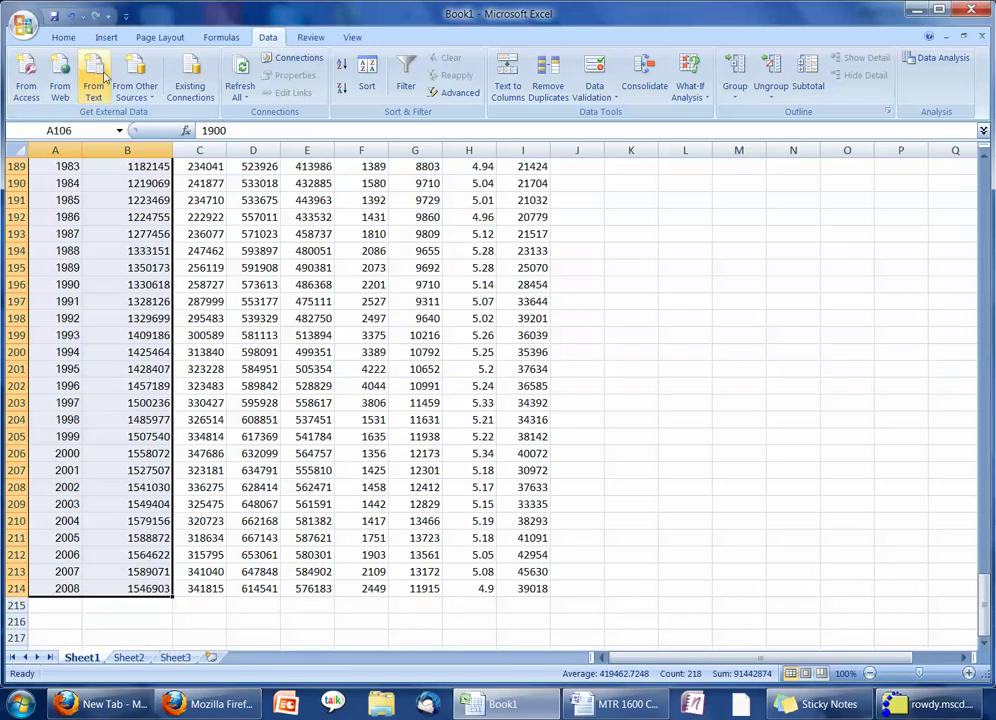
left_click(105, 37)
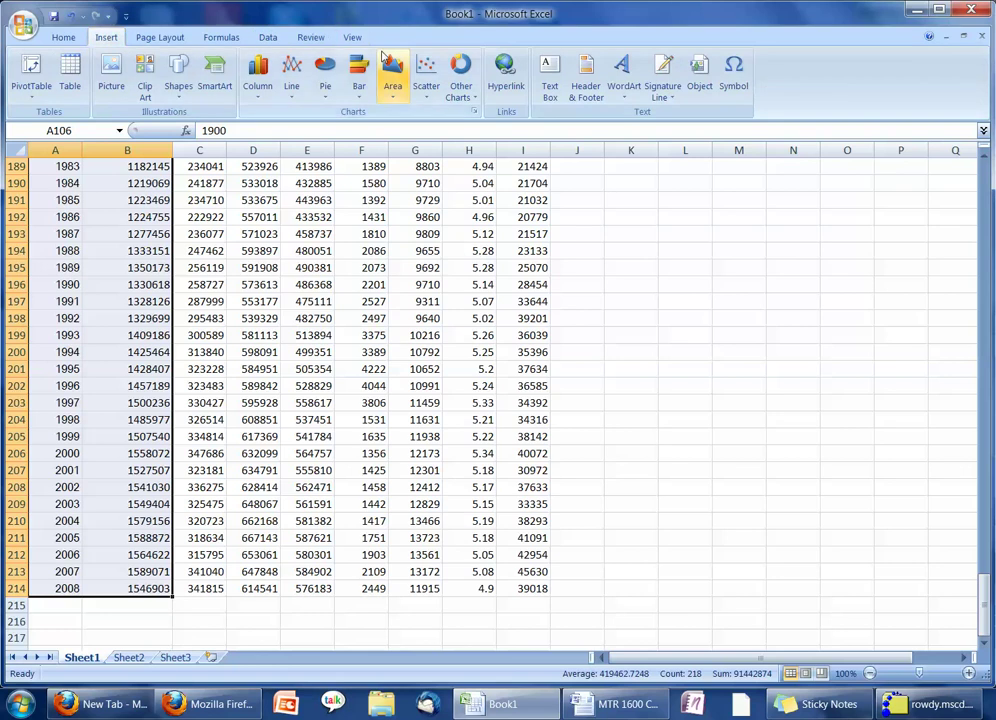
left_click(423, 80)
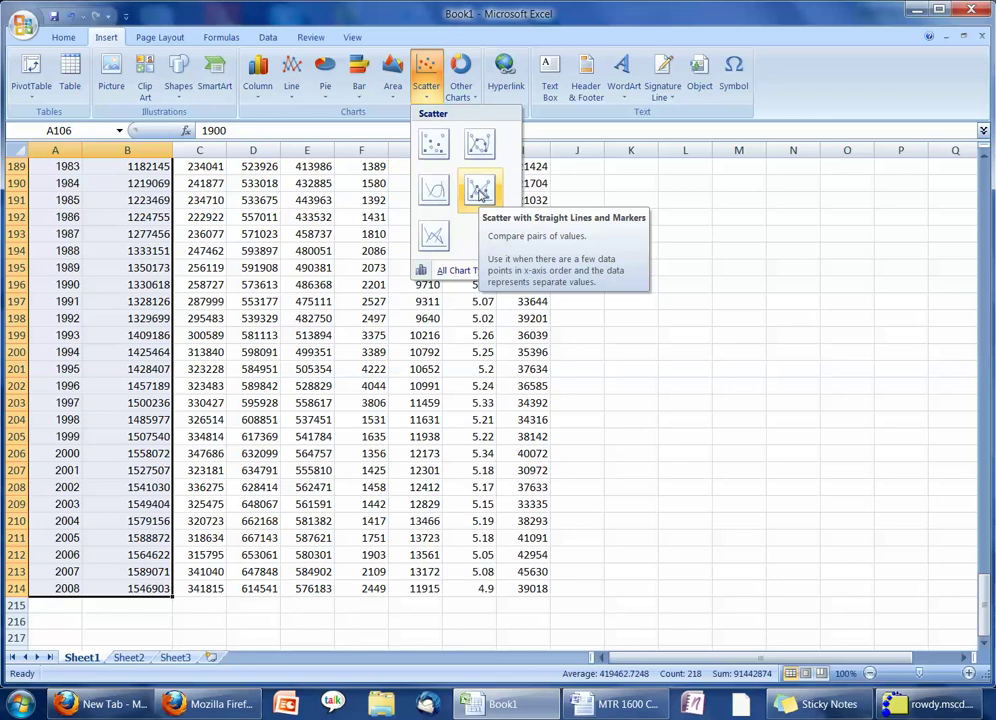
left_click(435, 238)
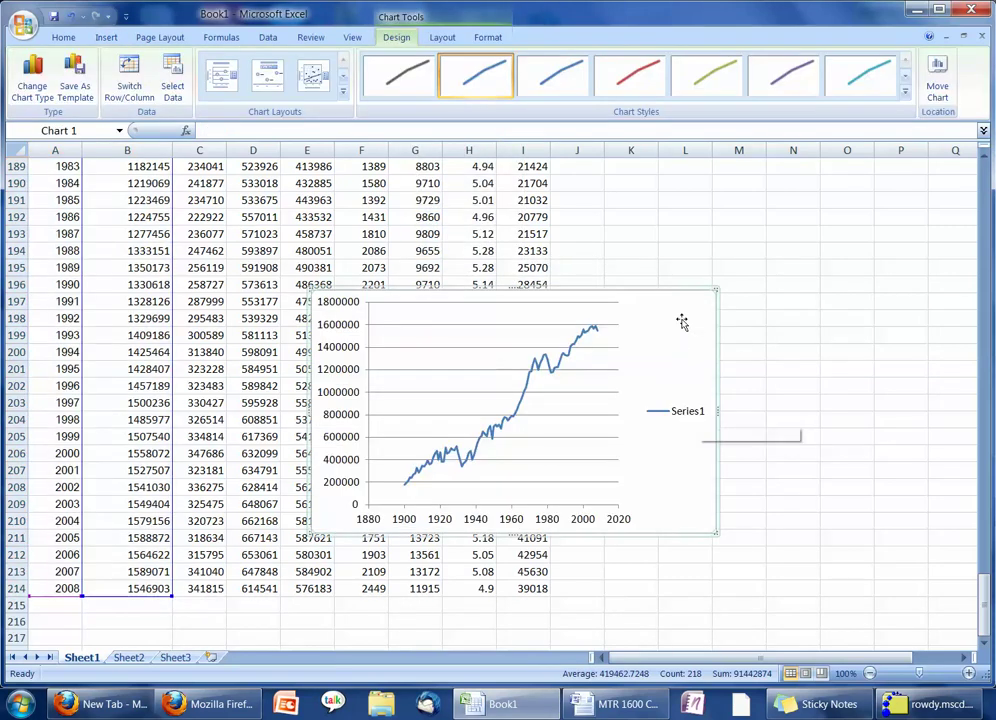
left_click_drag(685, 330, 828, 248)
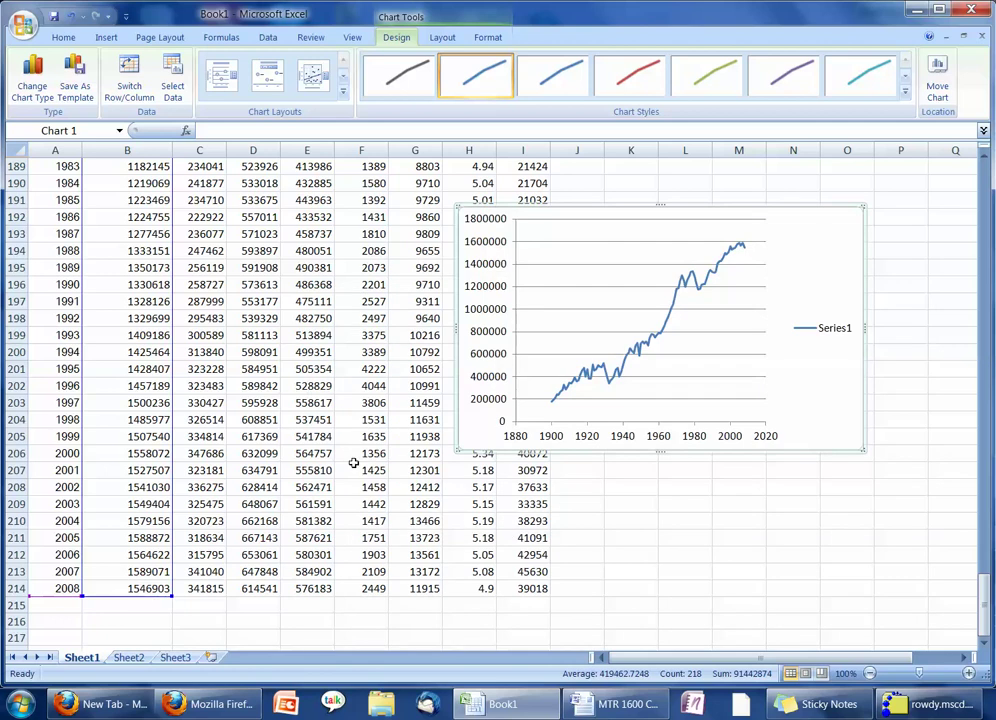
Rename the worksheet holding the emissions data and chart as United States.
right_click(78, 655)
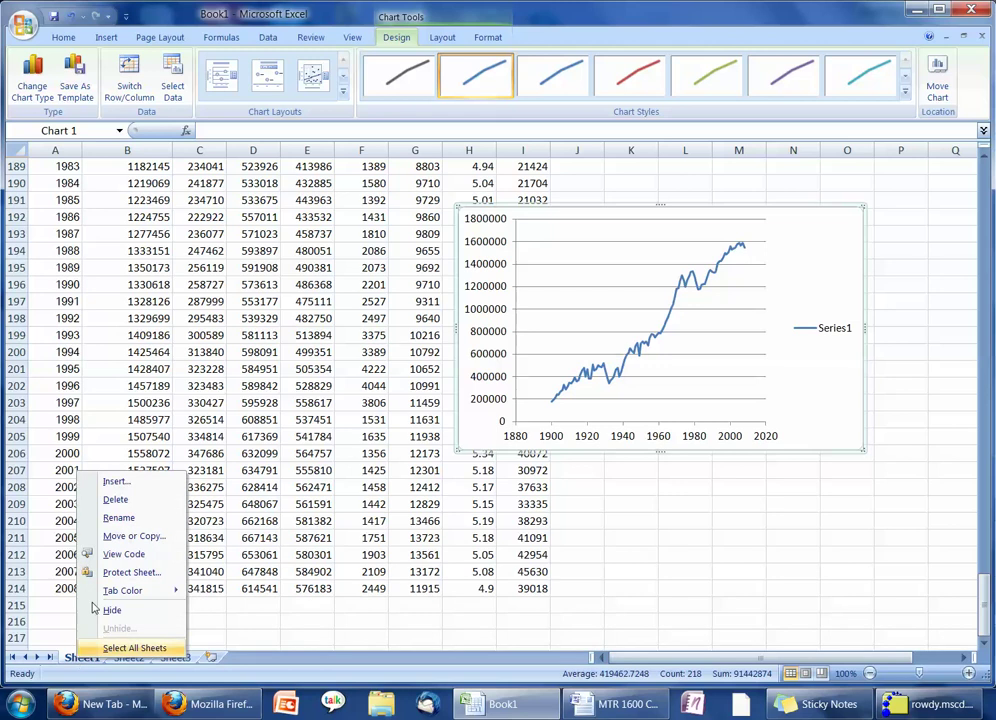
left_click(117, 517)
type("Uni")
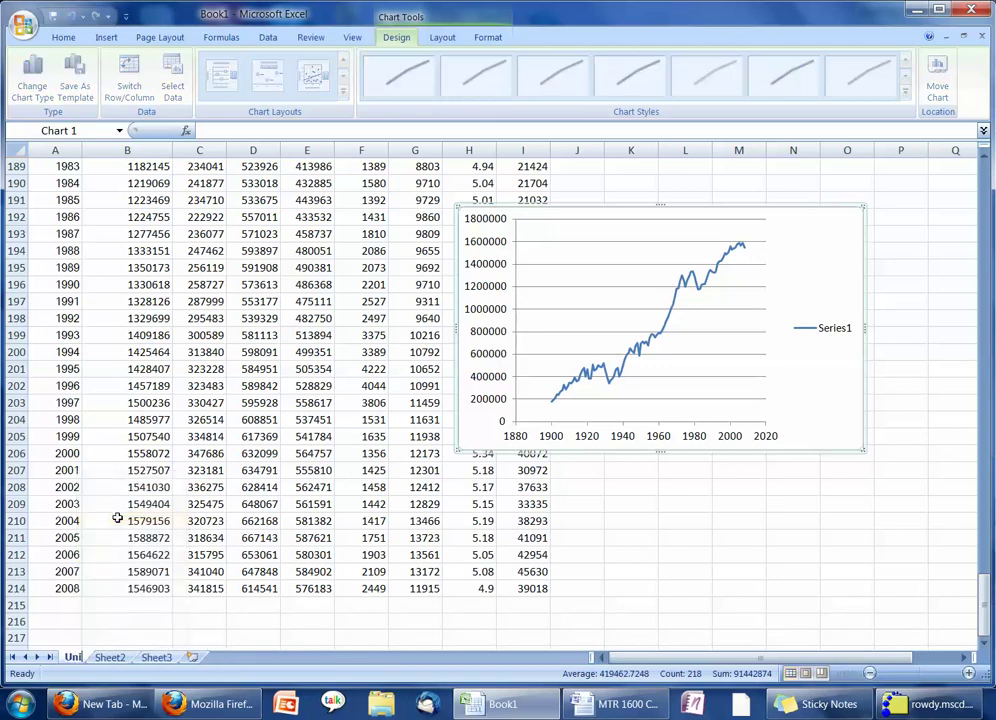
type("ted States")
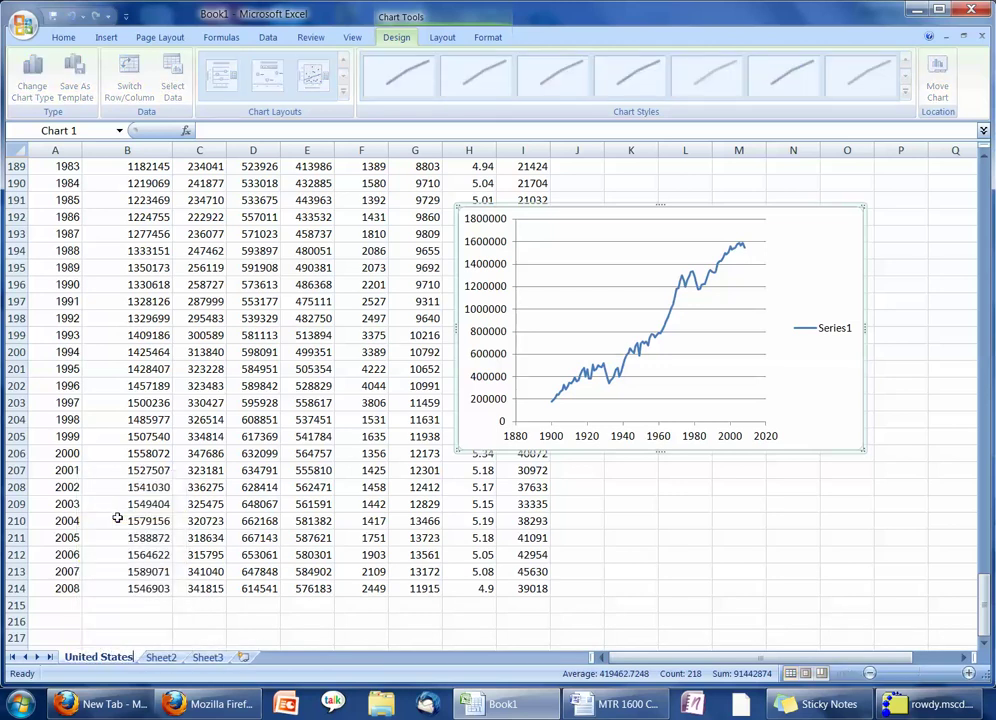
key("Return")
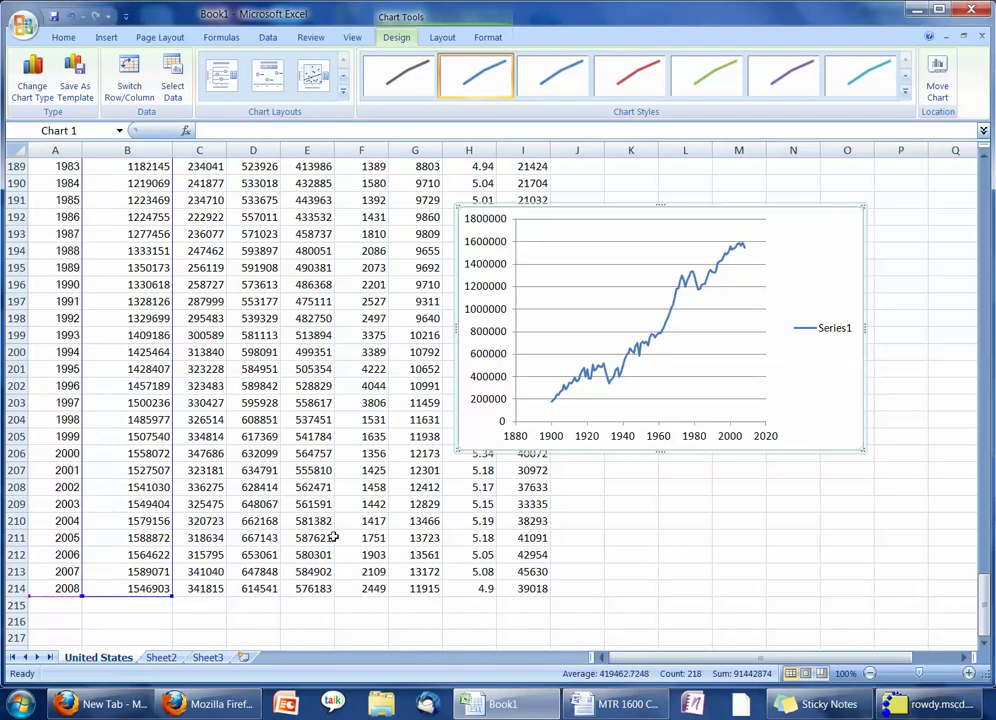
Open the empty Sheet2 and rename it China.
left_click(161, 658)
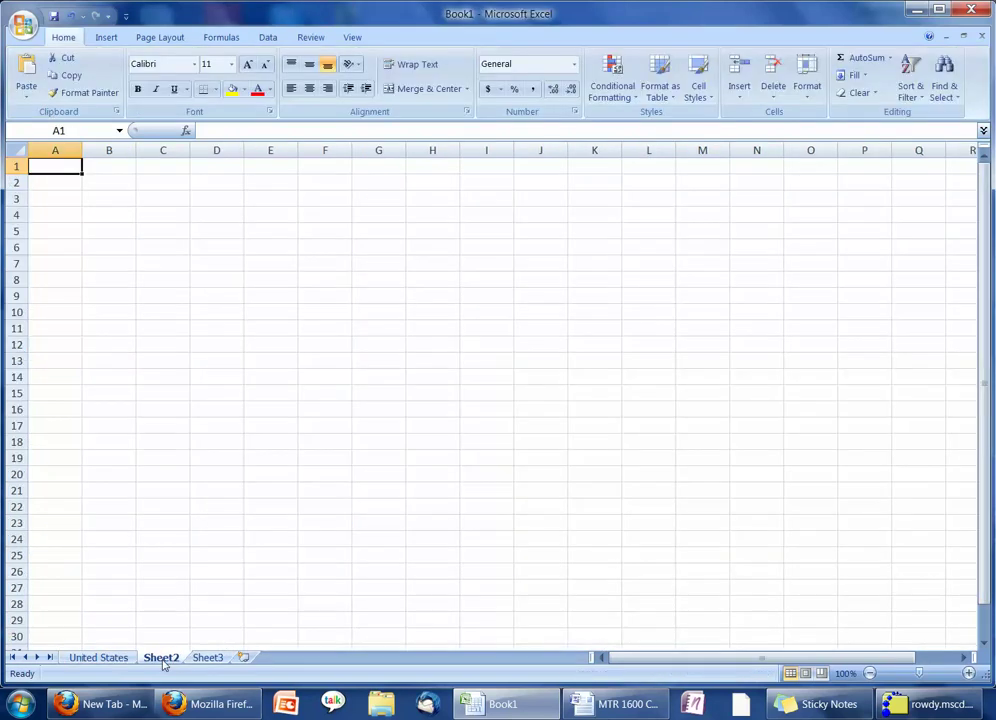
right_click(163, 660)
left_click(203, 519)
type("China")
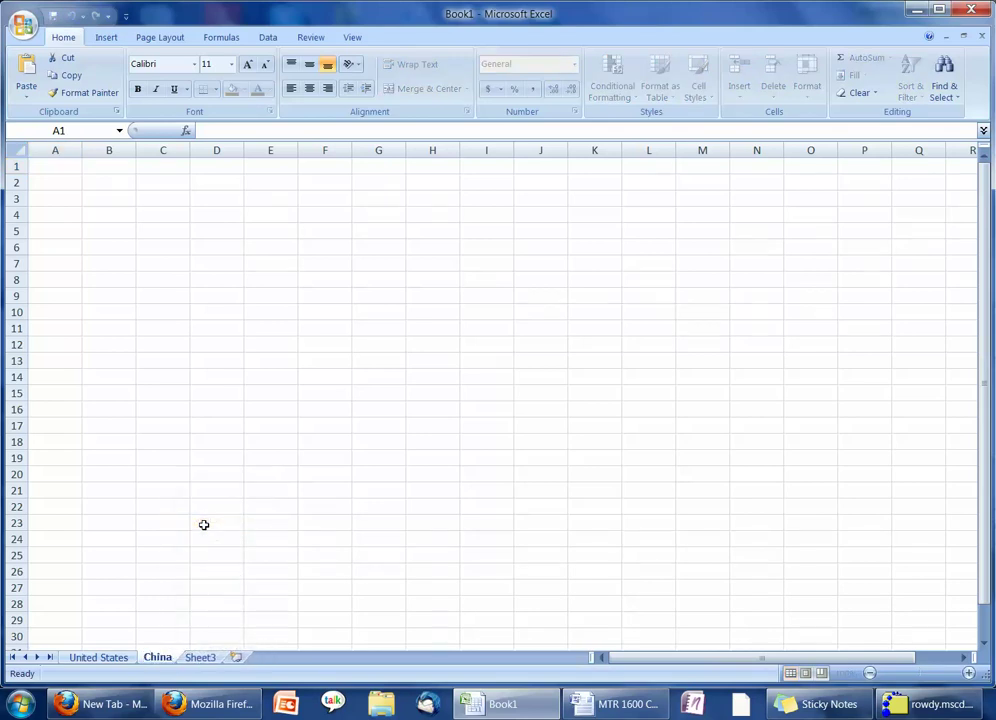
Switch to Firefox, close the US data file and go back to the emissions-by-nation country list.
left_click(205, 704)
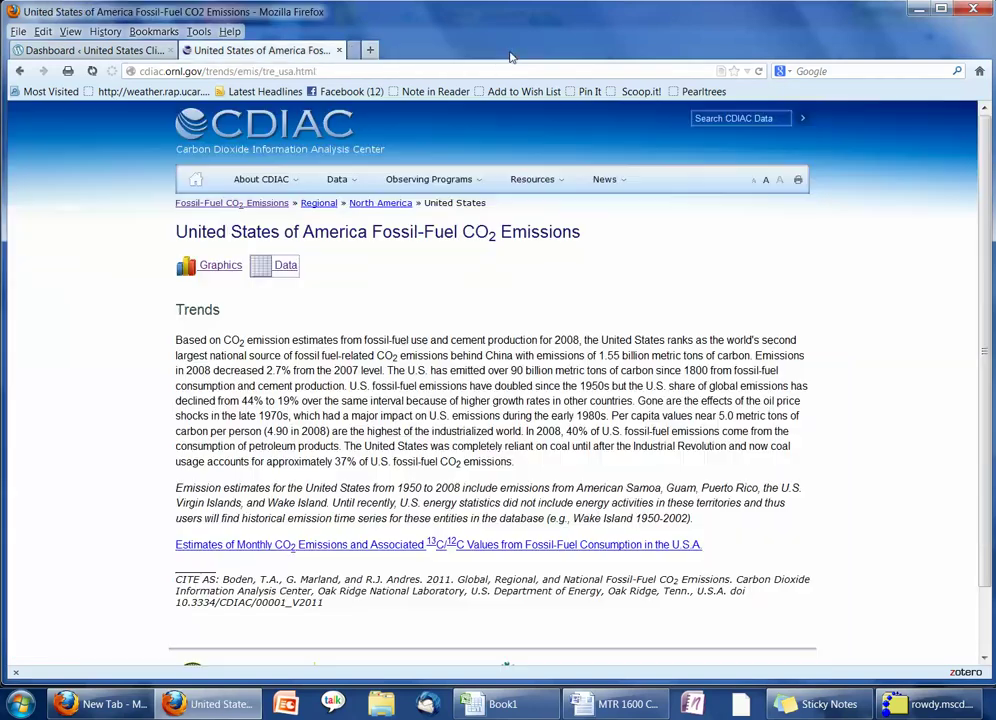
middle_click(396, 43)
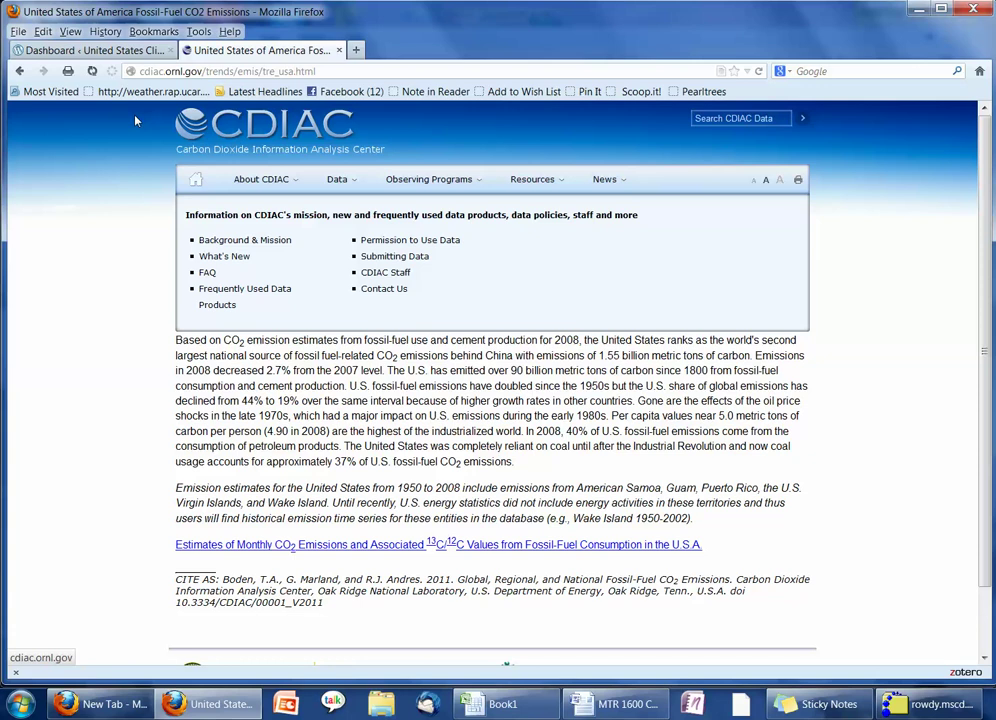
left_click(19, 71)
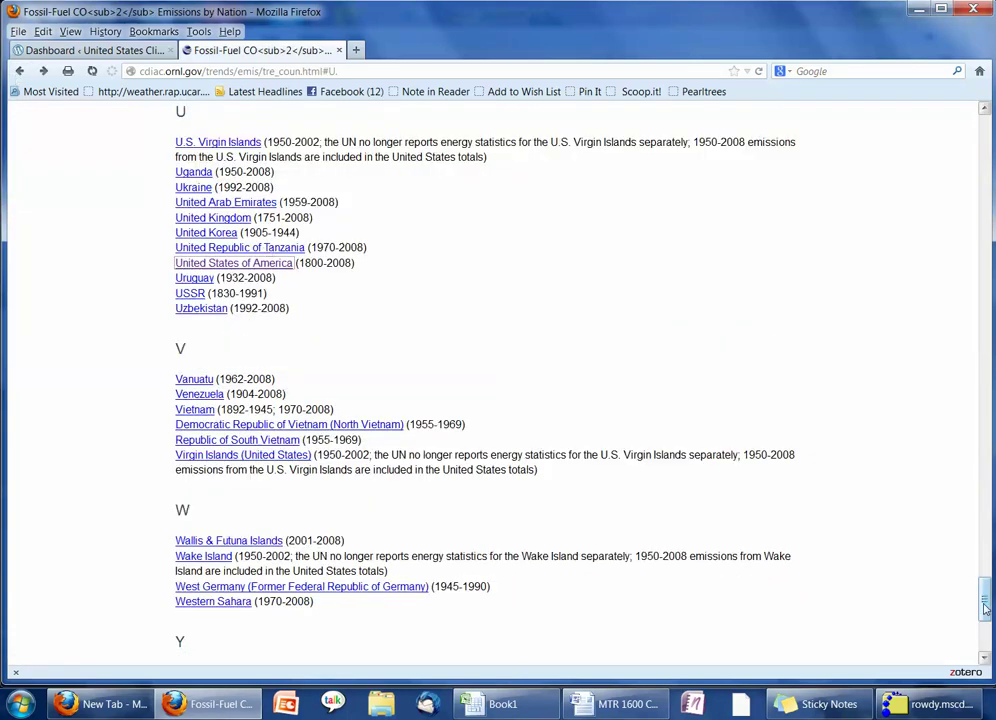
Find People's Republic of China in the country list and open its emissions data file.
scroll(969, 436, "up", 20)
scroll(980, 165, "up", 15)
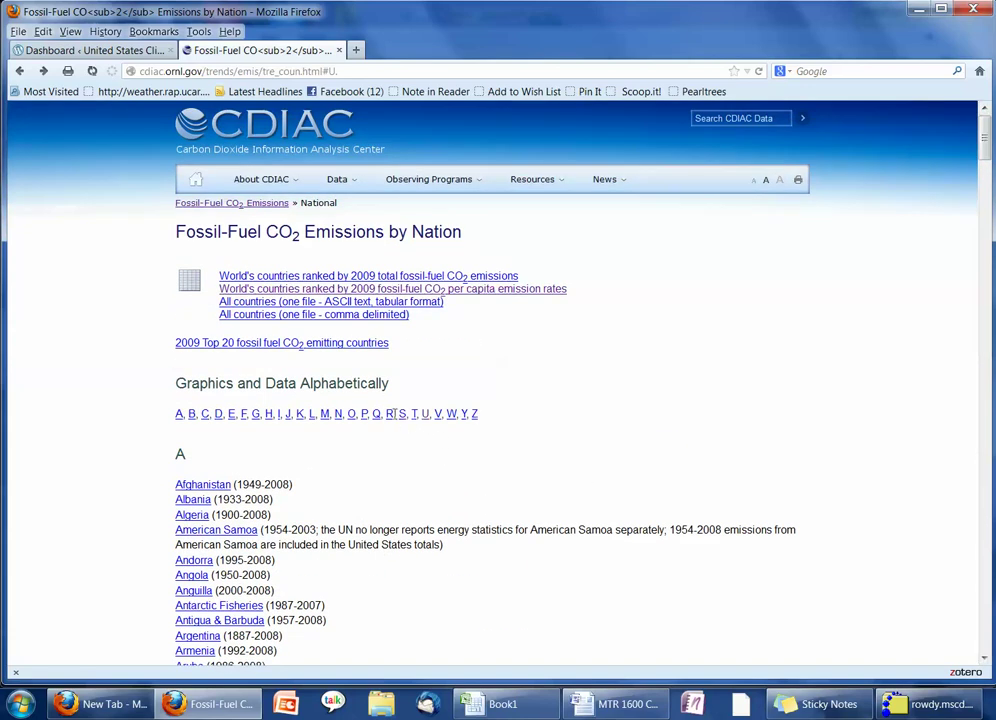
left_click(391, 416)
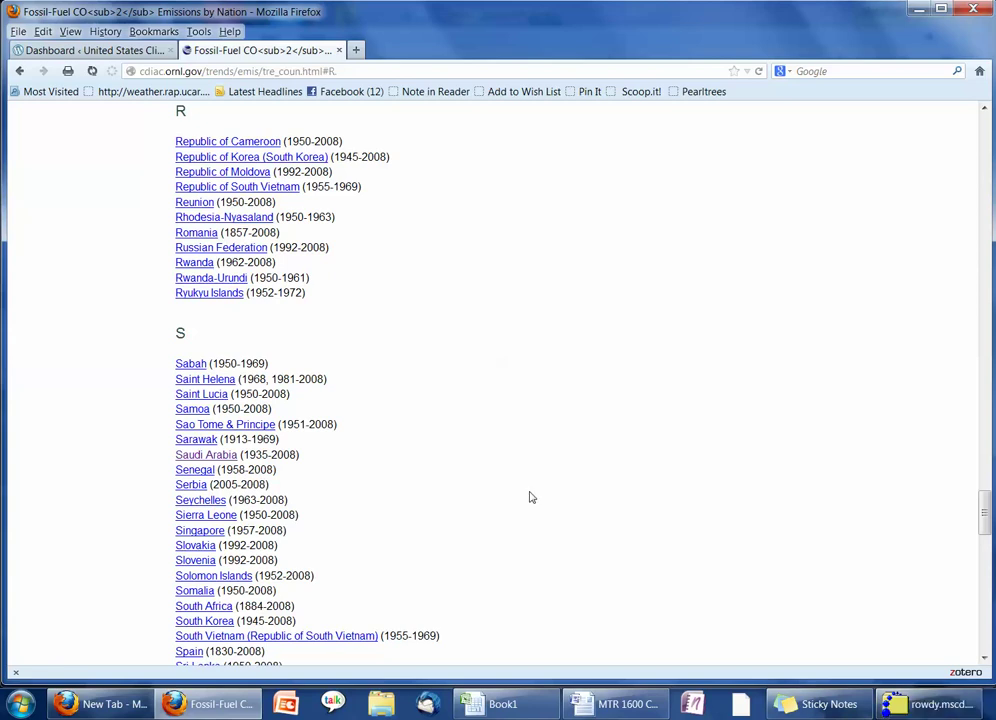
scroll(529, 495, "up", 10)
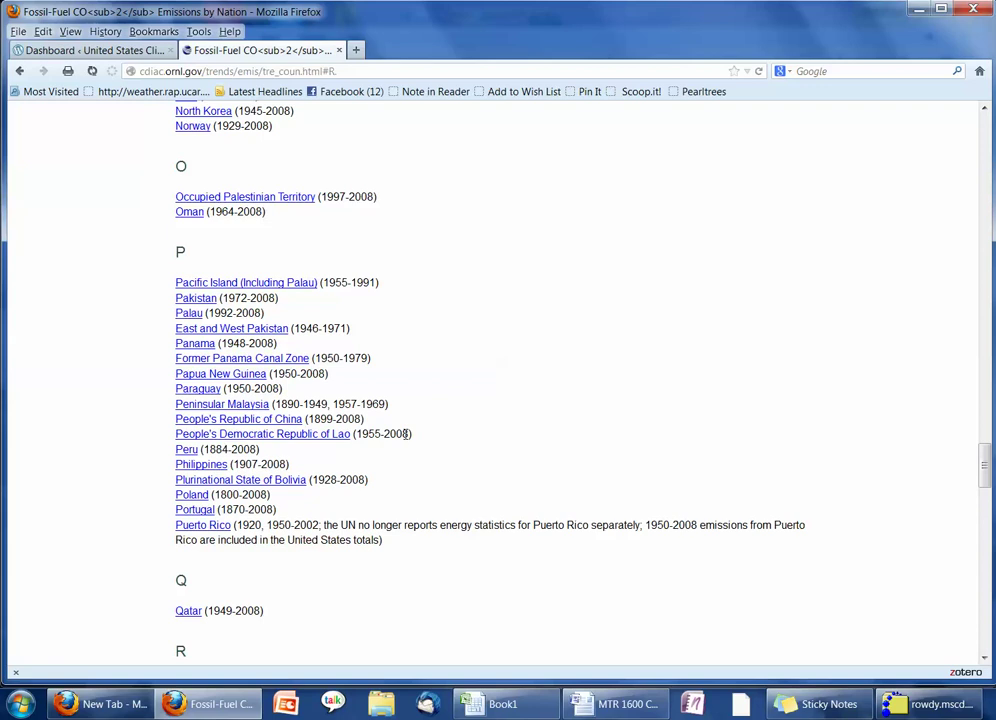
left_click(249, 418)
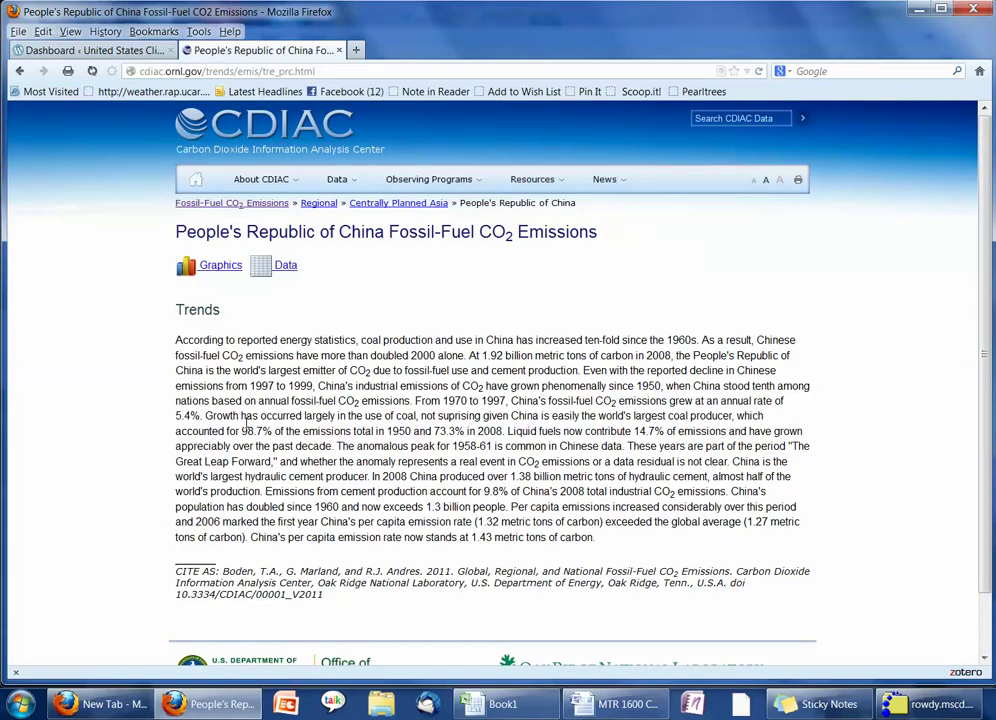
left_click(283, 267)
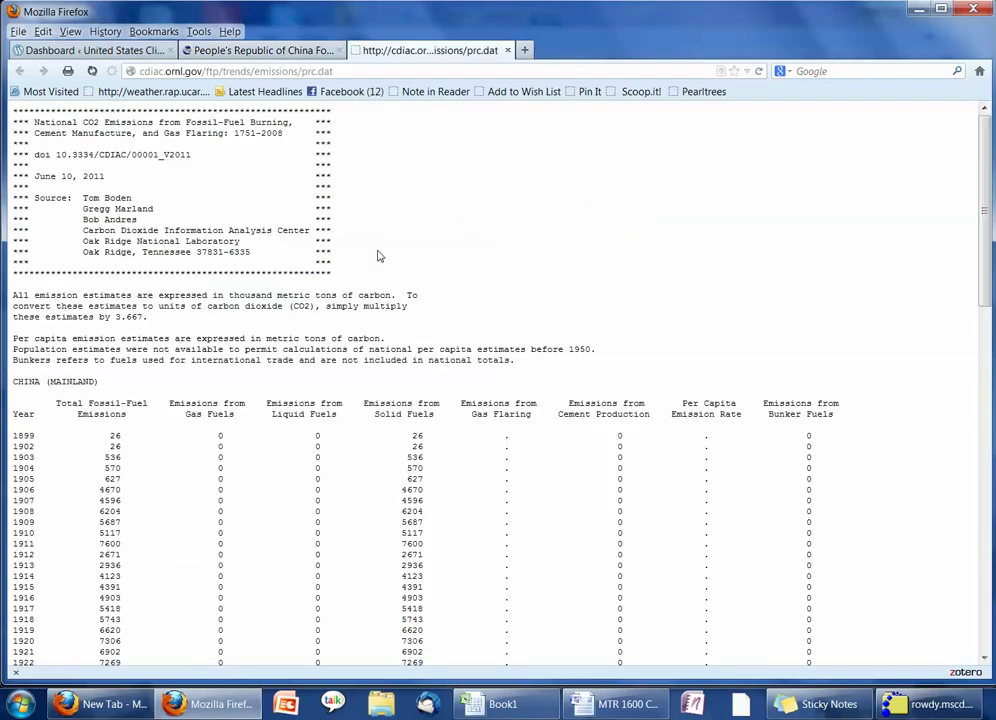
Copy the CHINA (MAINLAND) heading and whole emissions table through 2008, switch to Excel and paste it at A1 of Sheet2.
left_click_drag(14, 385, 320, 655)
left_click_drag(568, 676, 866, 666)
right_click(569, 497)
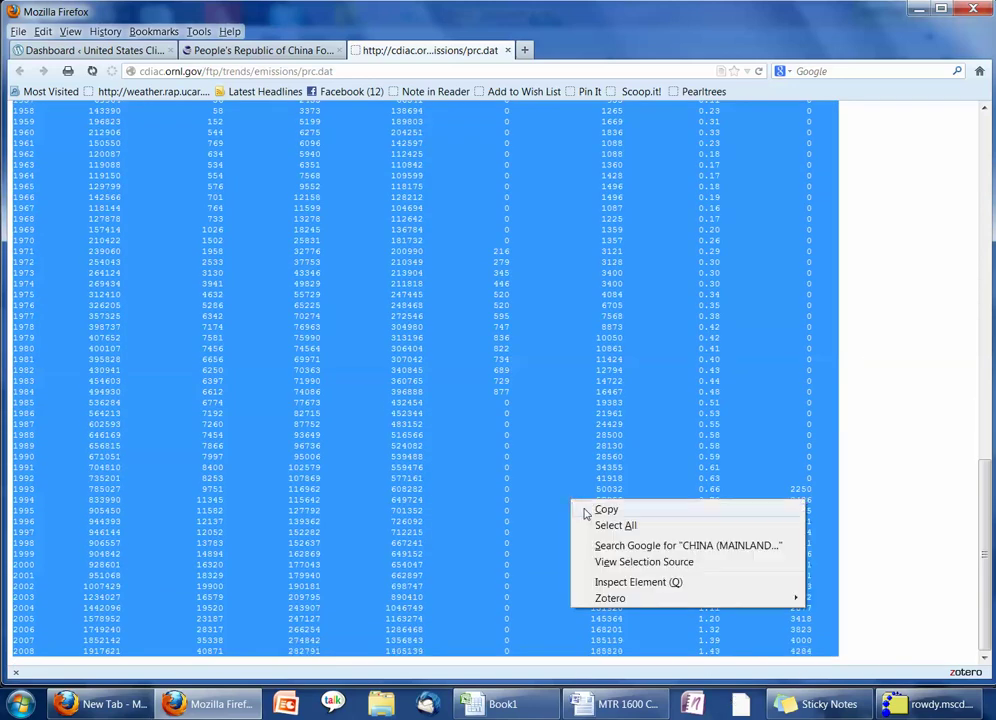
left_click(606, 509)
left_click(498, 704)
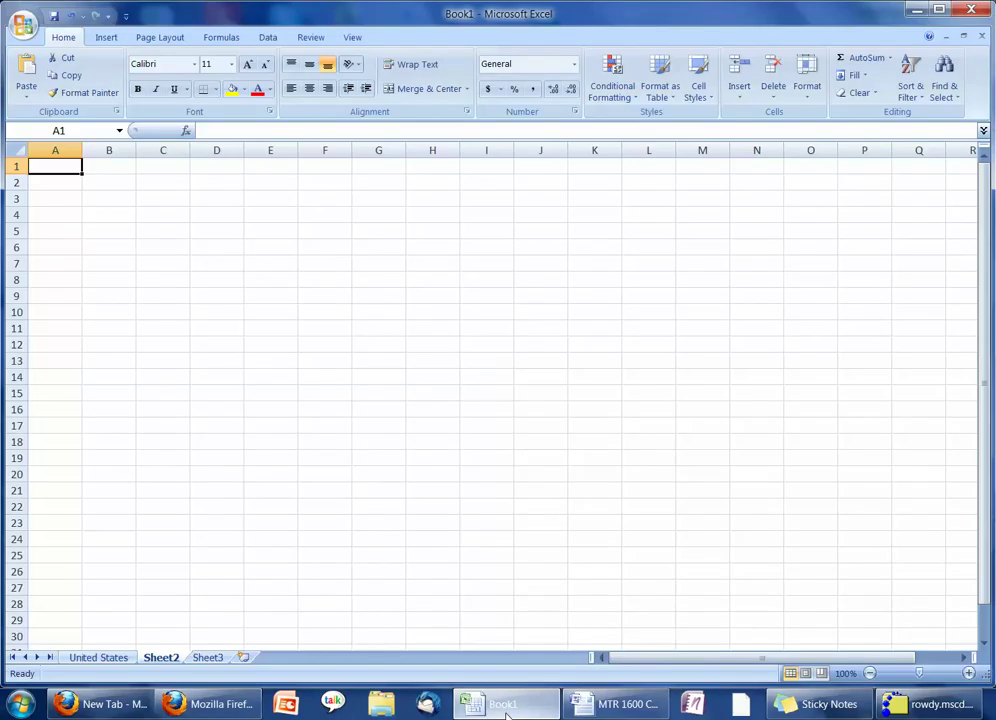
right_click(66, 167)
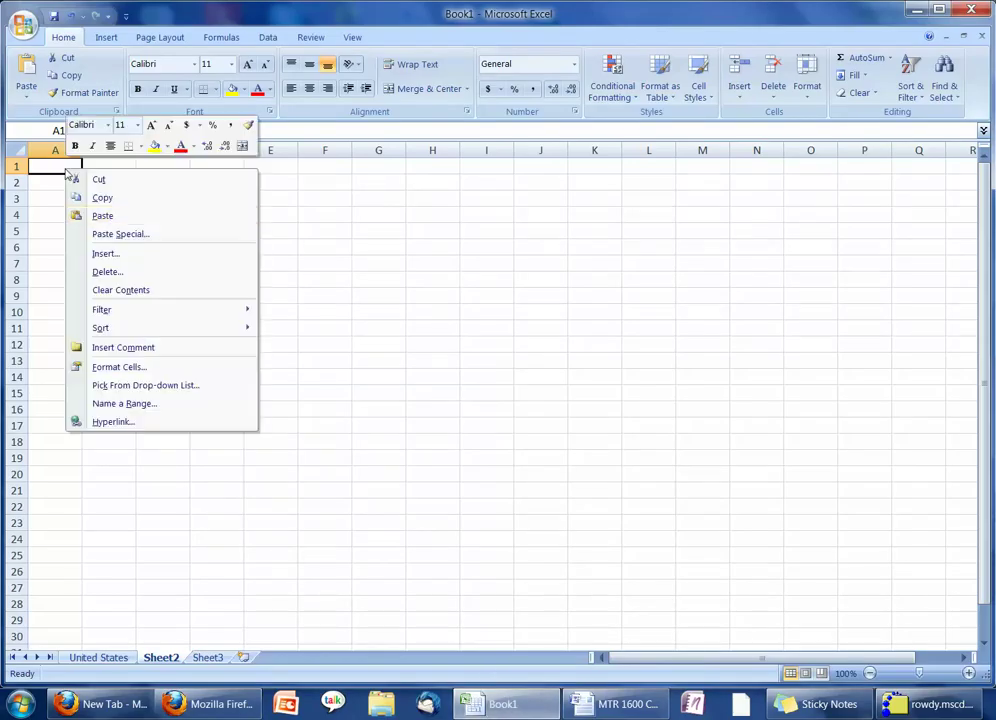
left_click(103, 216)
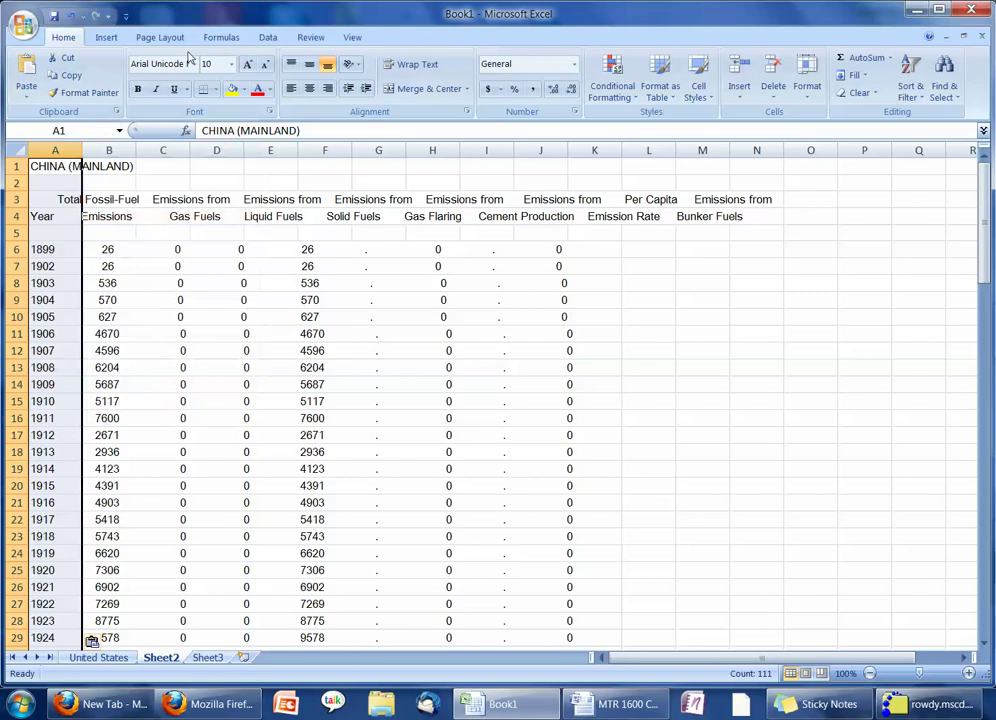
Split the pasted China data into separate columns with Text to Columns, using fixed width and the suggested column breaks.
left_click(268, 38)
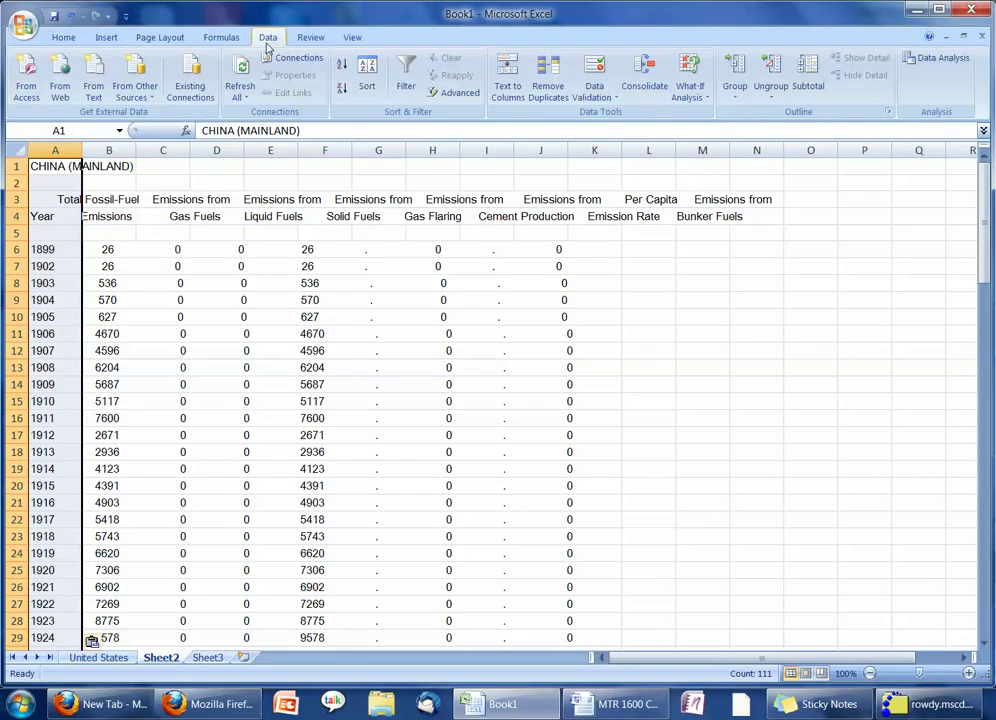
left_click(507, 90)
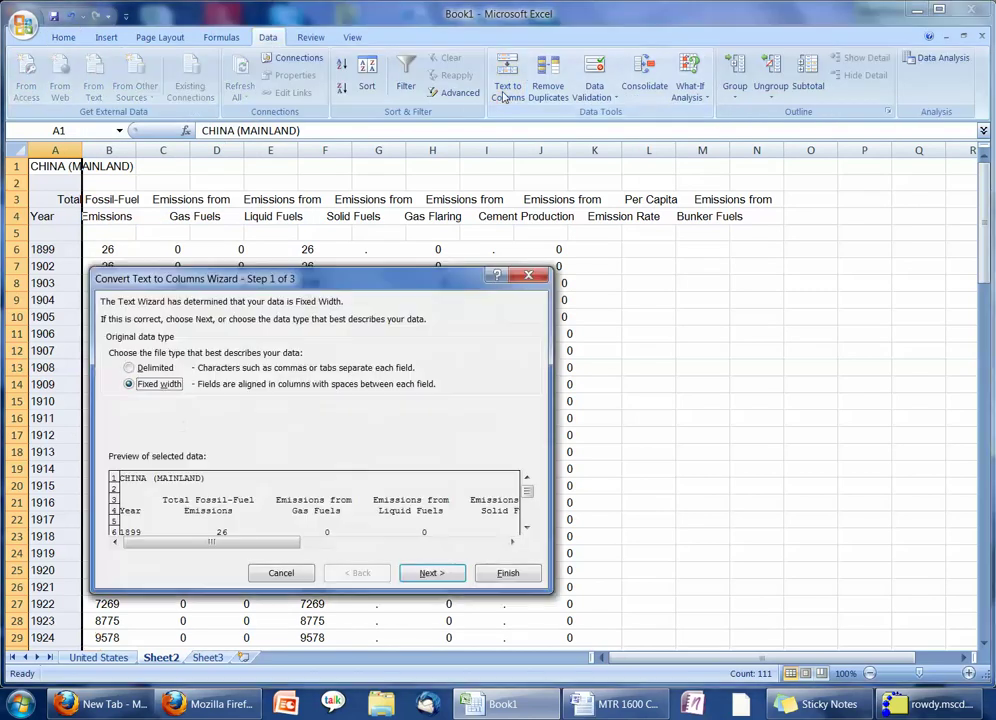
left_click(434, 575)
left_click(434, 575)
left_click(508, 572)
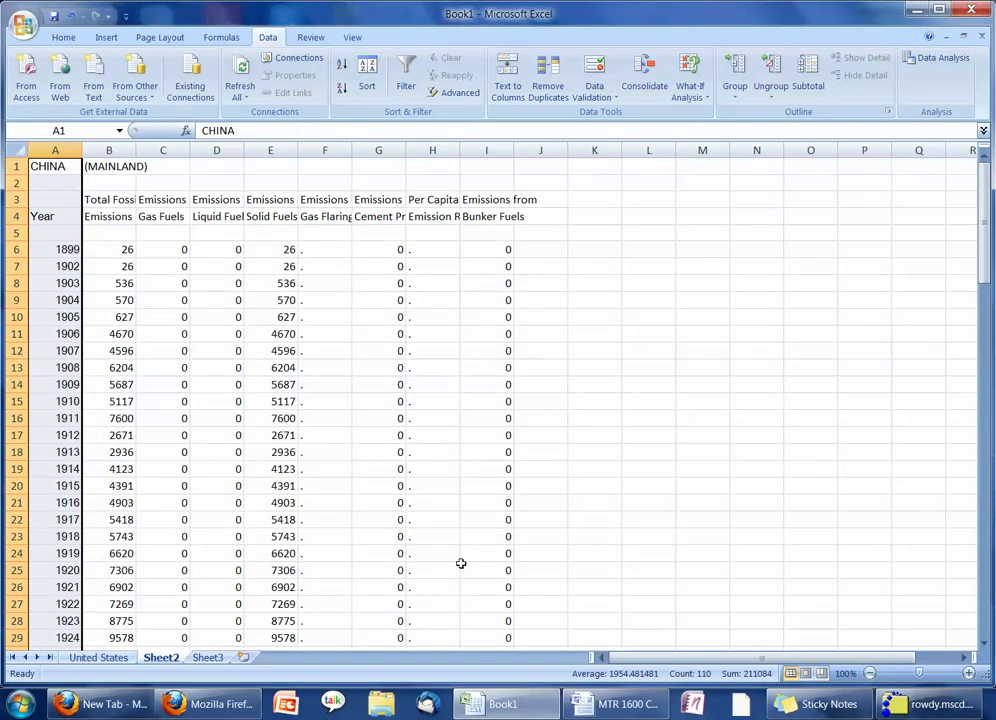
left_click(73, 518)
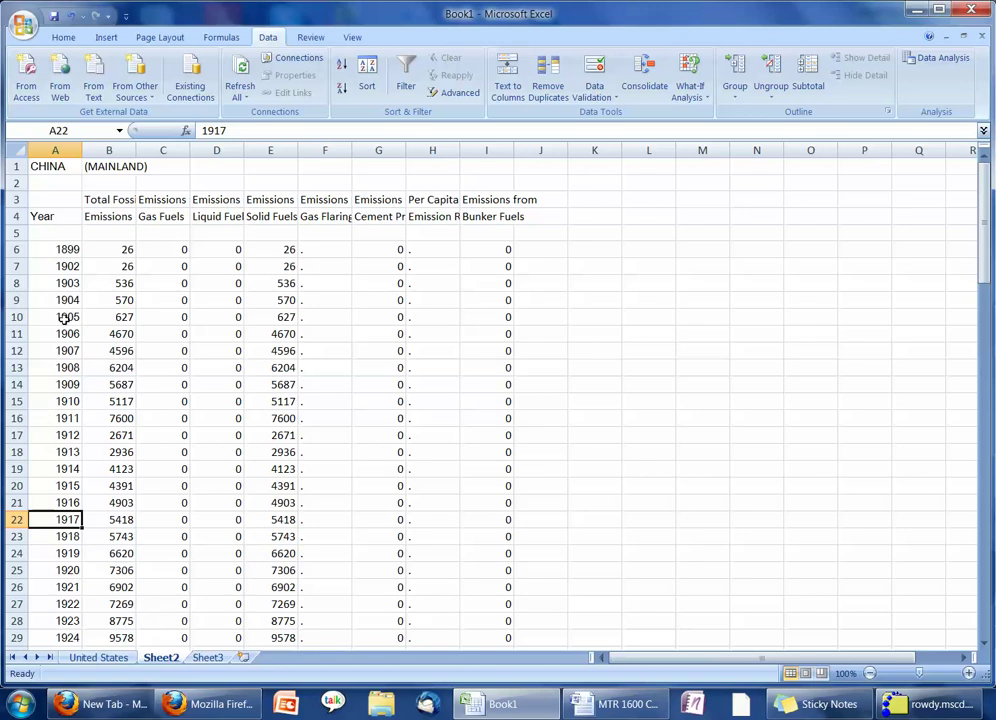
left_click(60, 263)
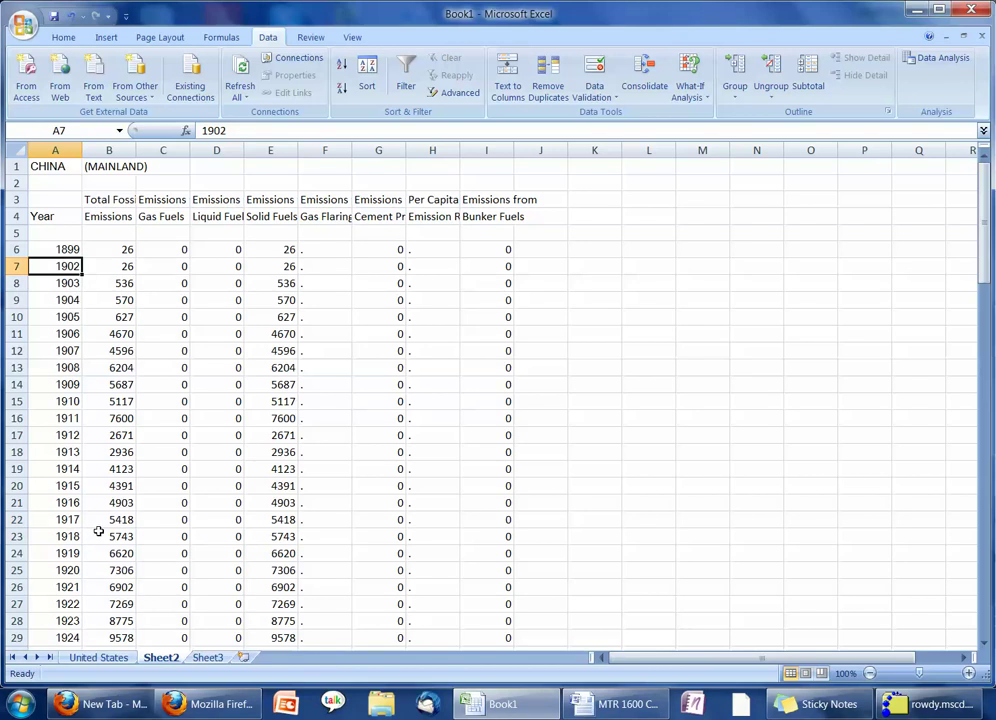
Open the data source of the chart on the United States sheet and name its existing series United States.
left_click(97, 658)
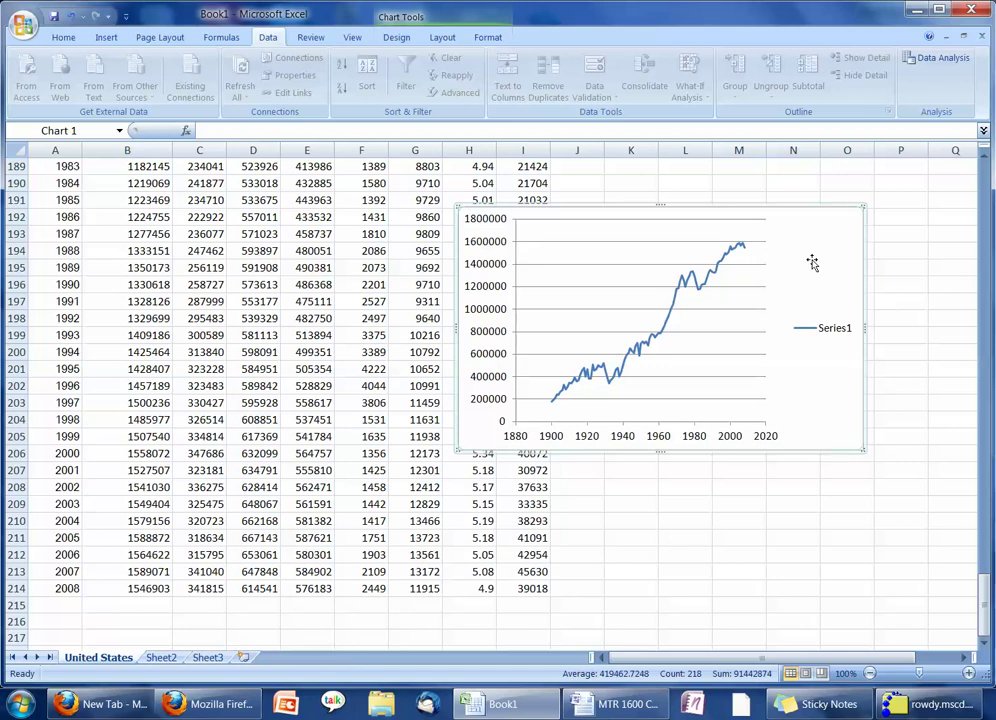
right_click(812, 260)
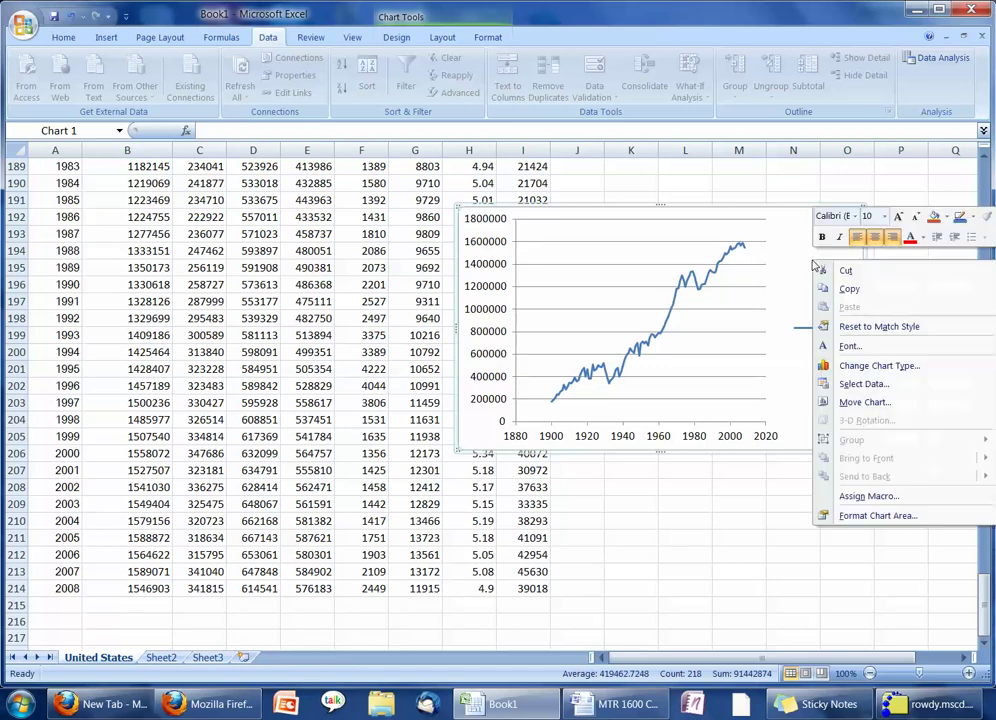
left_click(857, 386)
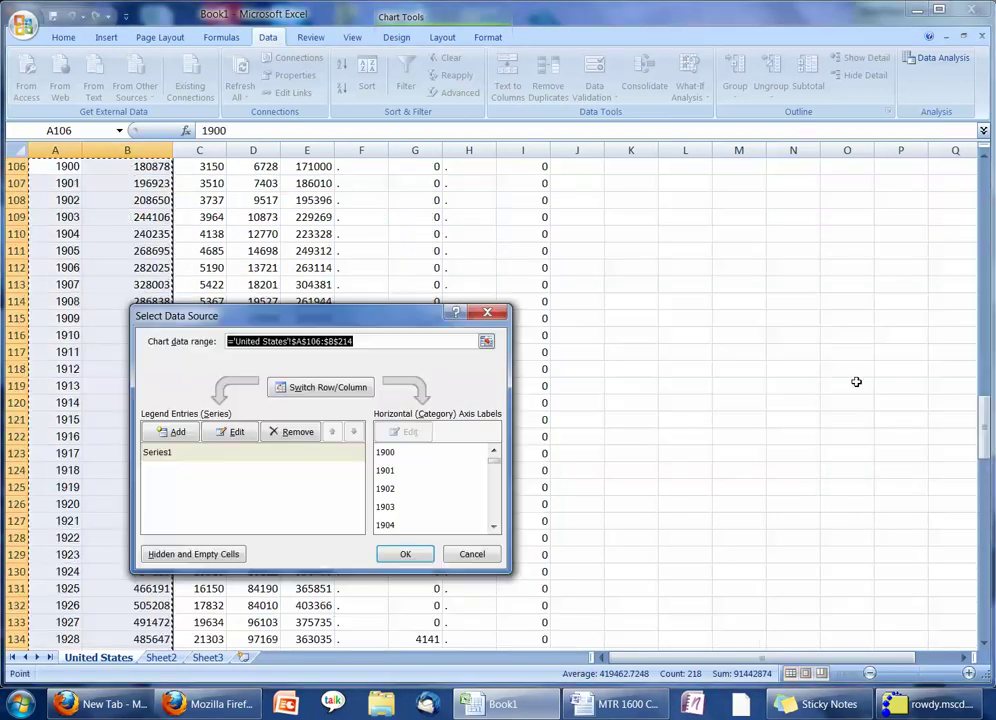
left_click(200, 454)
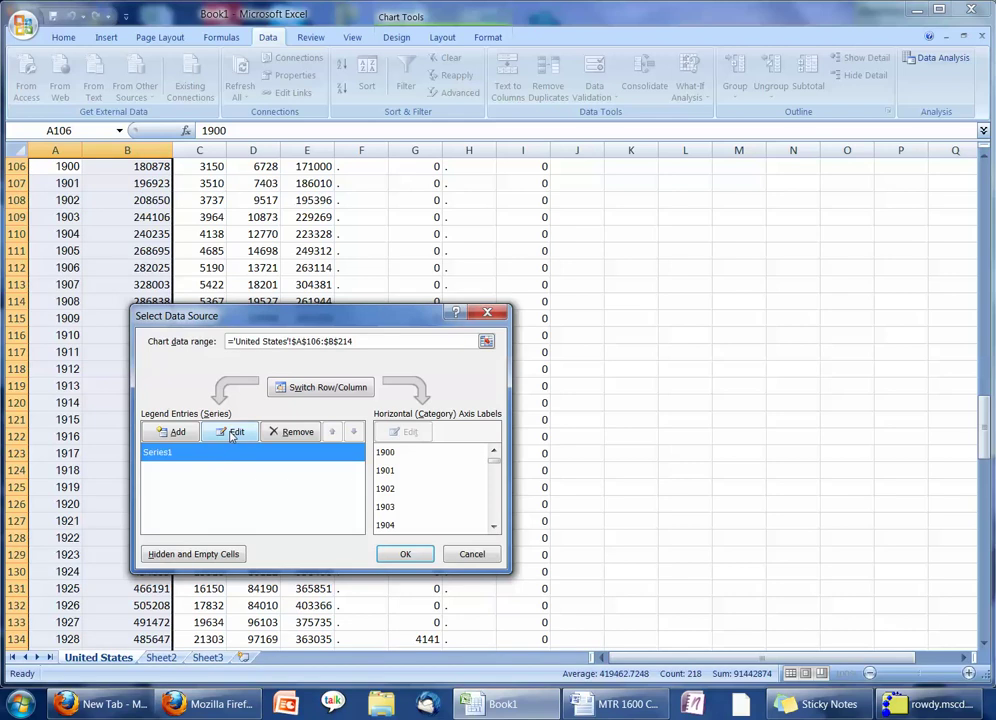
left_click(231, 435)
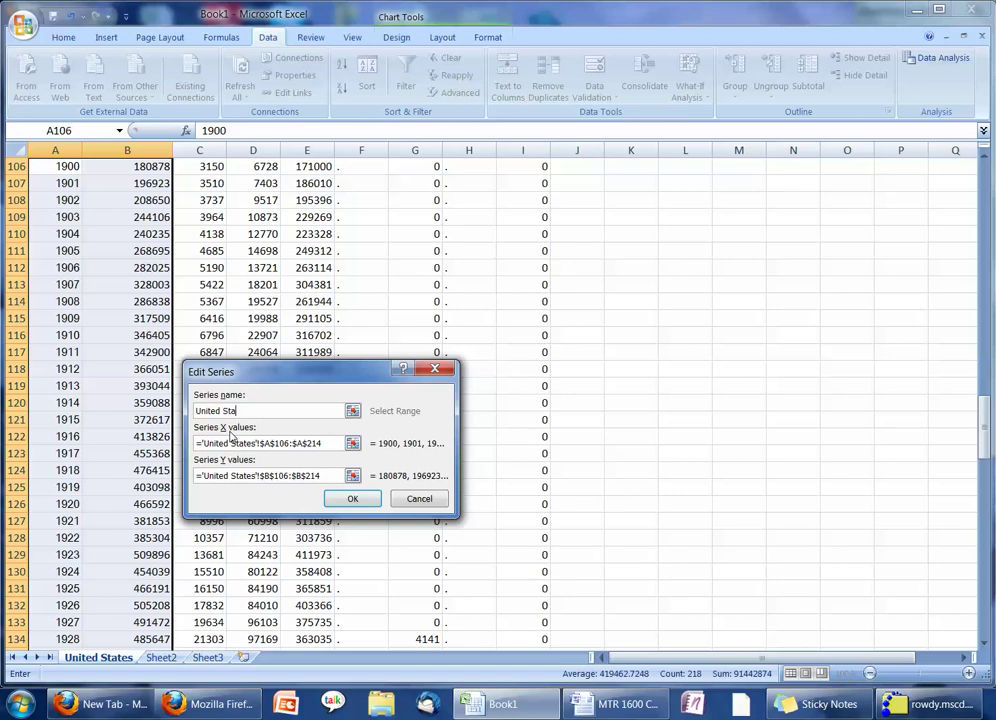
type("United States")
left_click(352, 498)
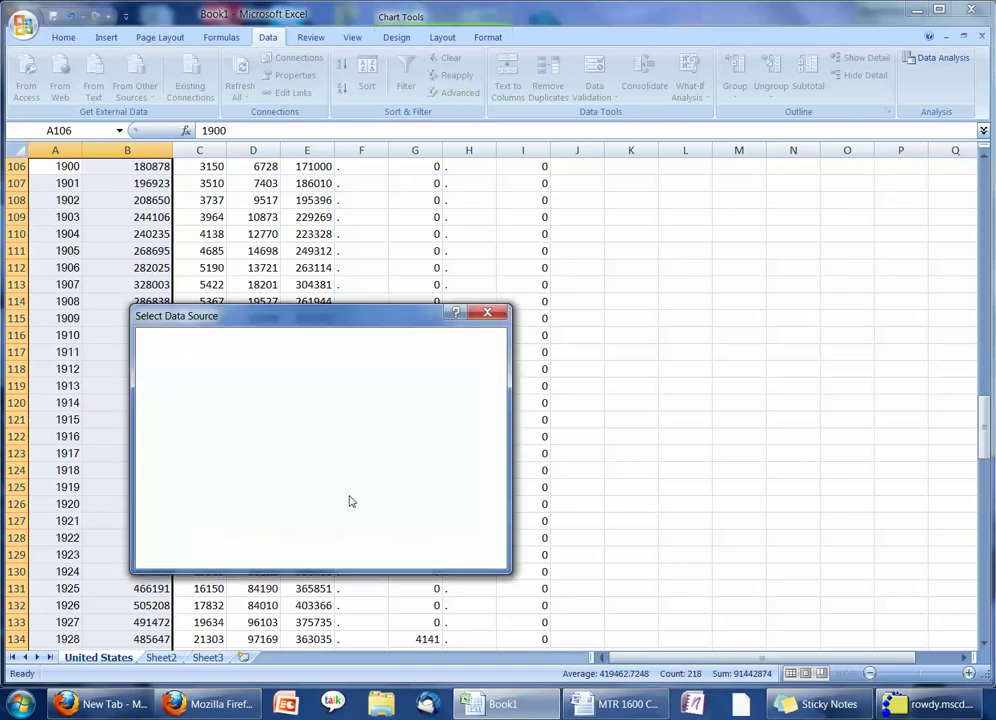
Add a second chart series named China, with the years in Sheet2 A7:A113 as its X values.
left_click(158, 437)
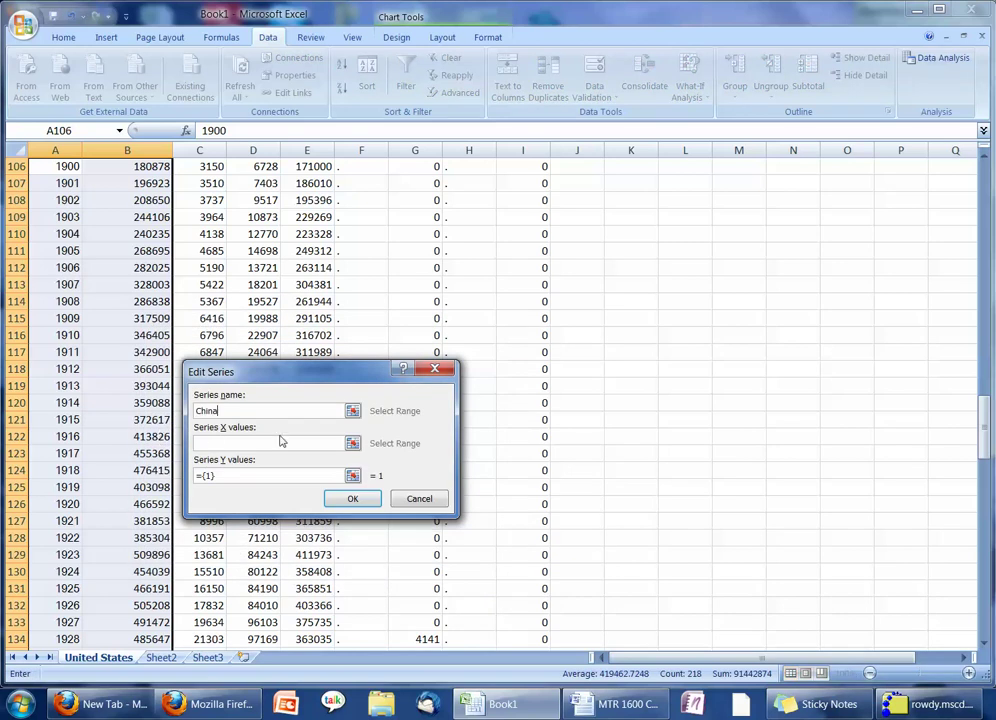
left_click(352, 443)
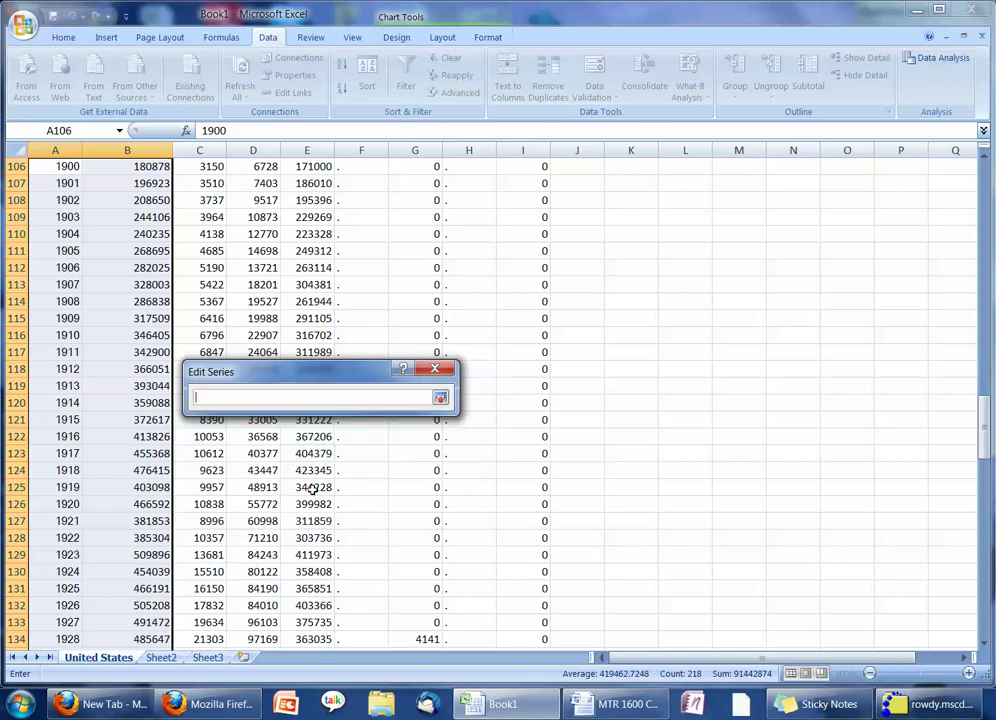
left_click(161, 658)
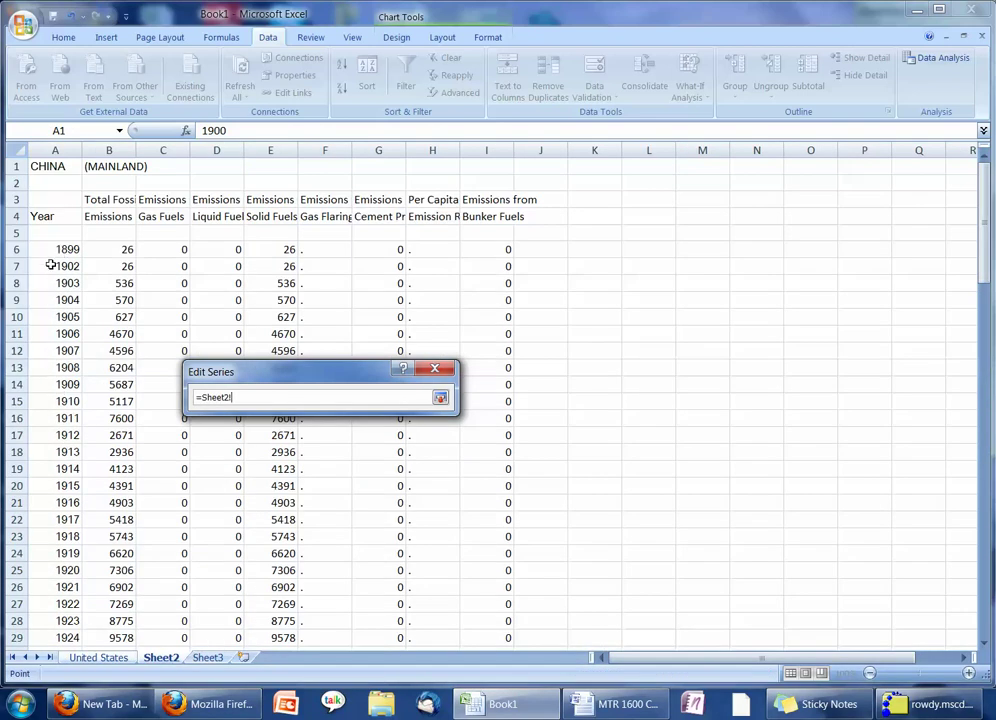
left_click_drag(50, 266, 107, 546)
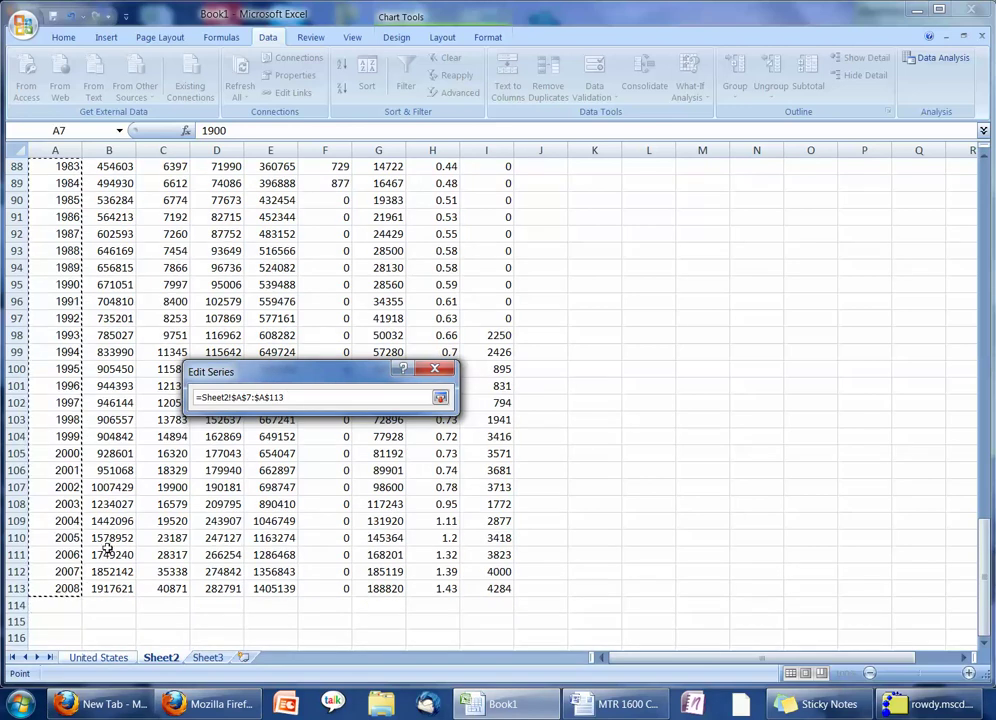
left_click(440, 397)
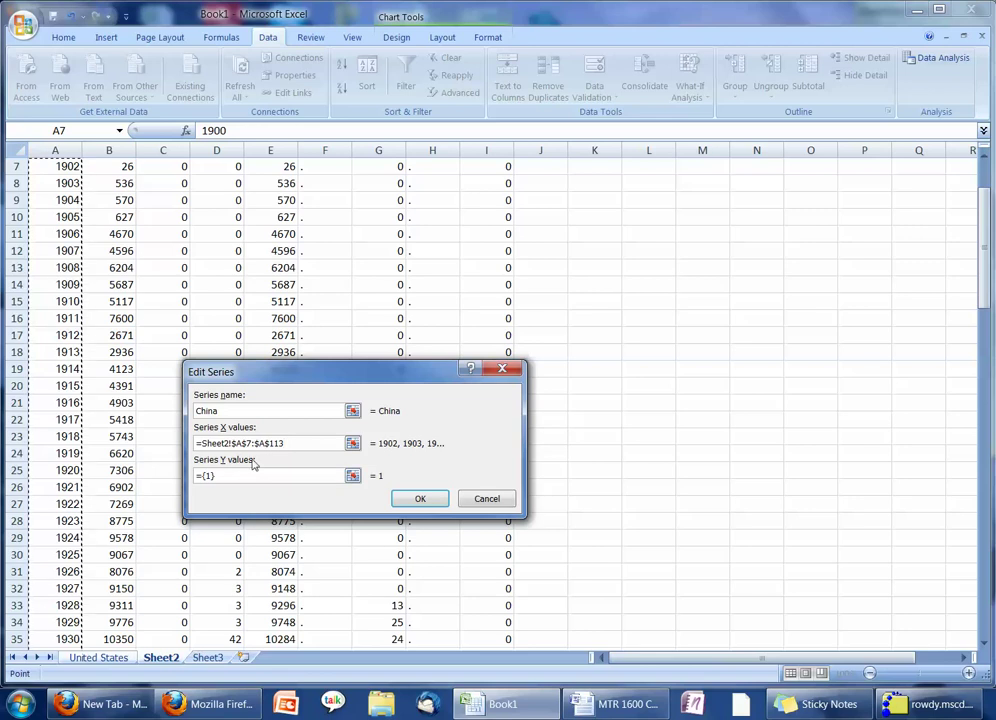
Set the China series' Y values to the total emissions in Sheet2 B7:B113, and apply the new data source to the chart.
left_click(352, 476)
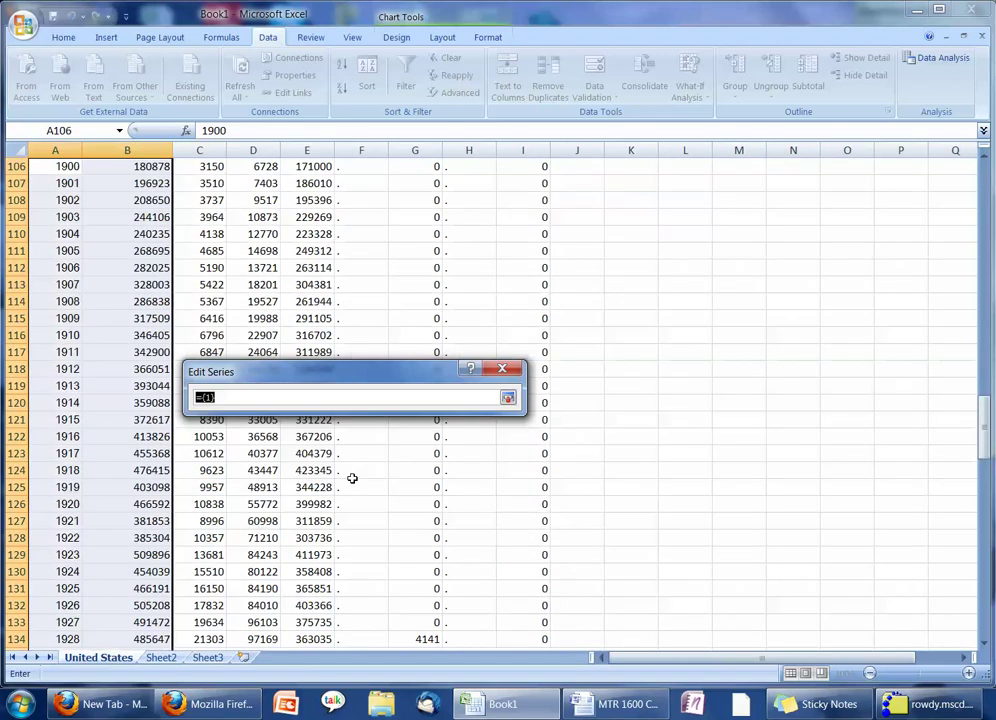
left_click(163, 658)
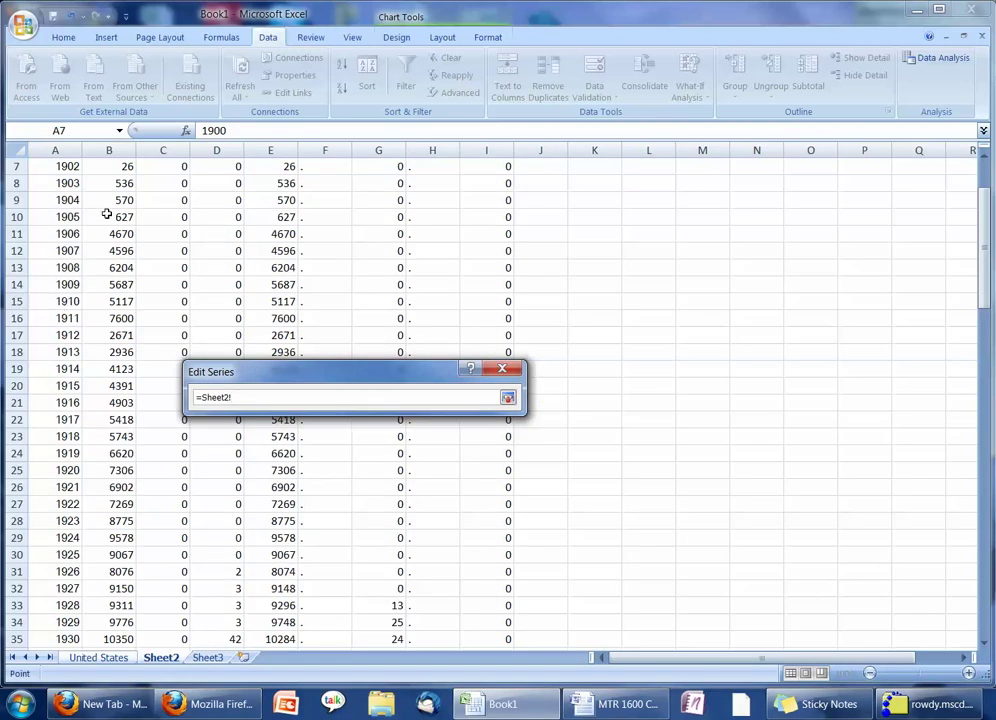
left_click_drag(120, 166, 112, 628)
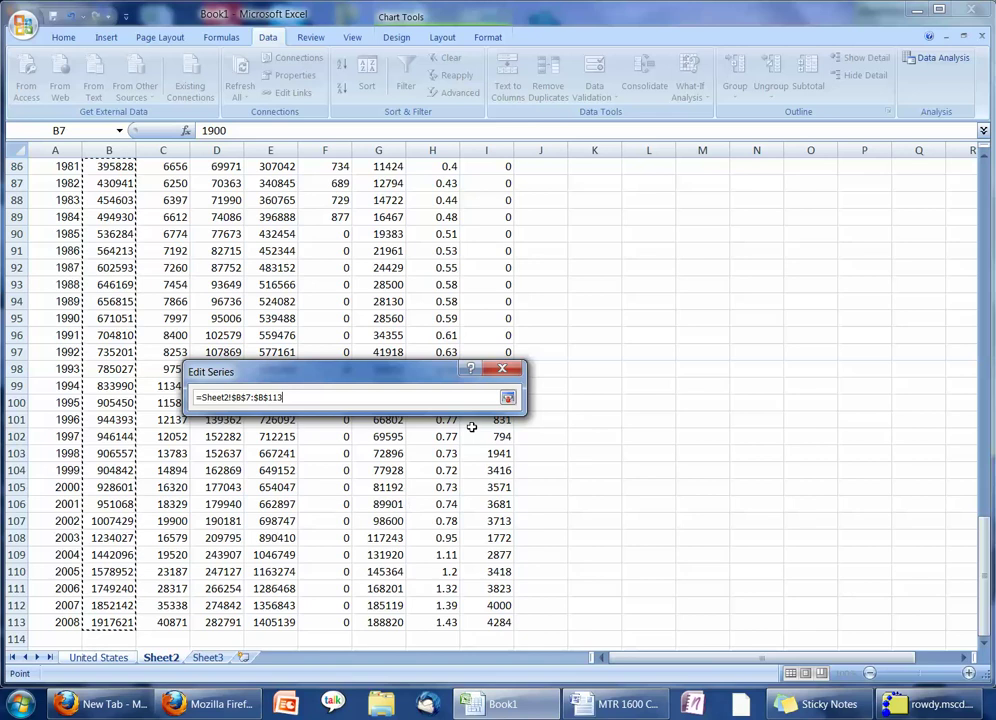
left_click(509, 398)
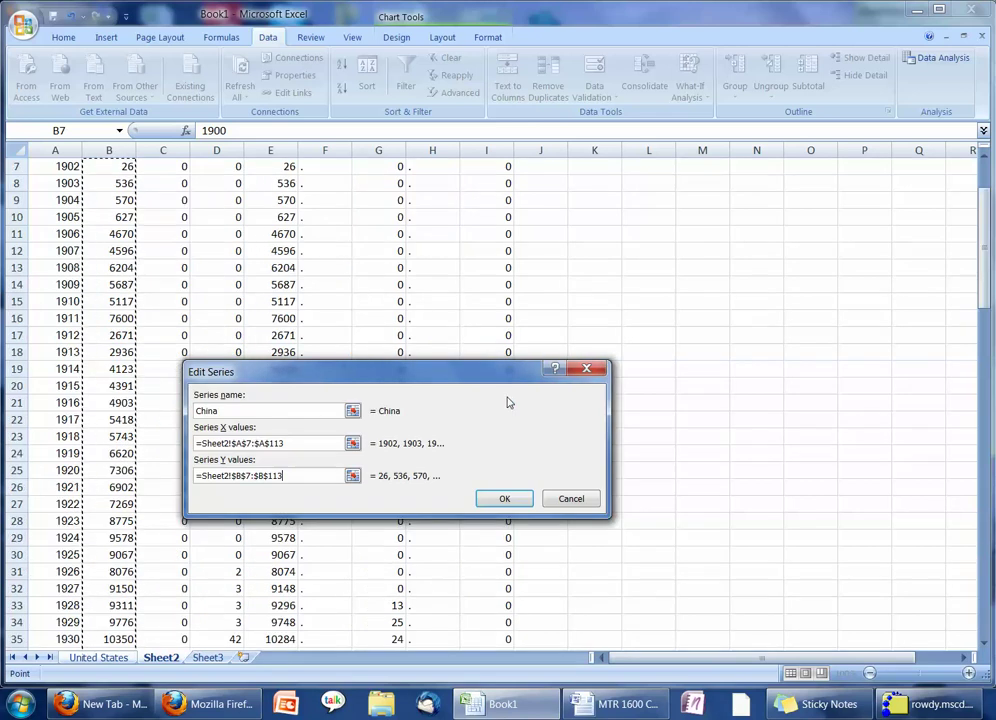
left_click(505, 499)
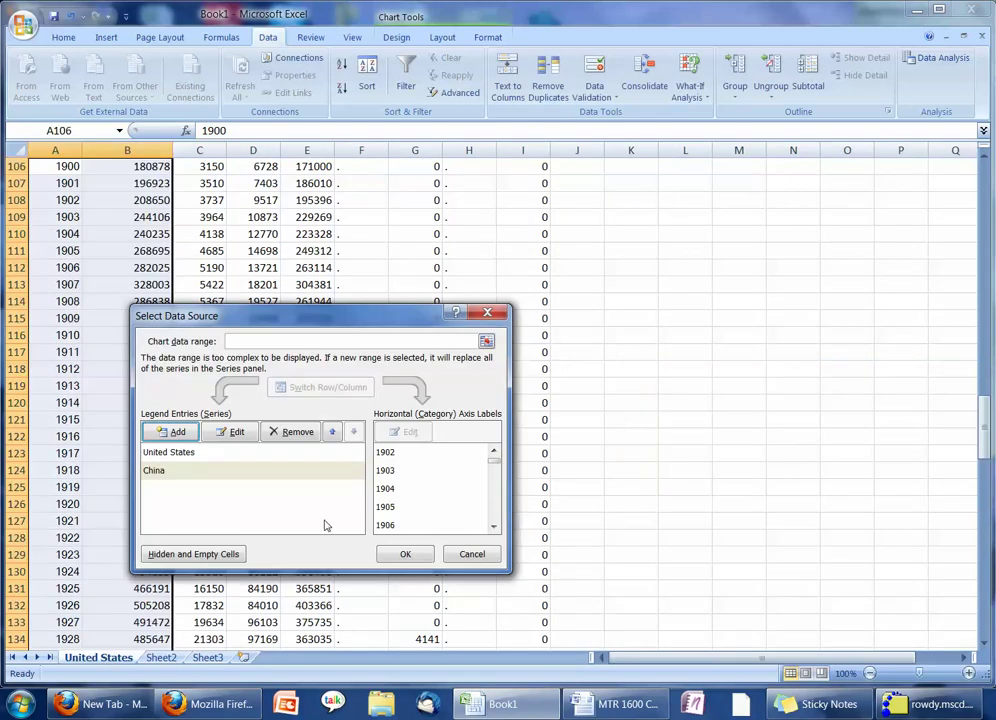
left_click(404, 556)
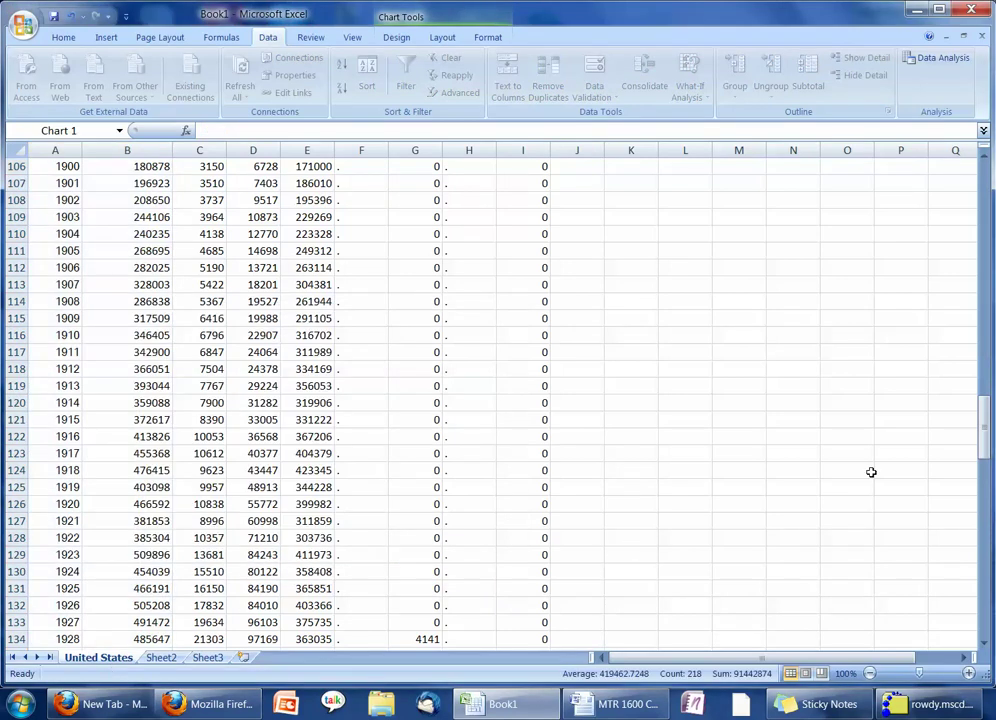
left_click_drag(983, 402, 980, 593)
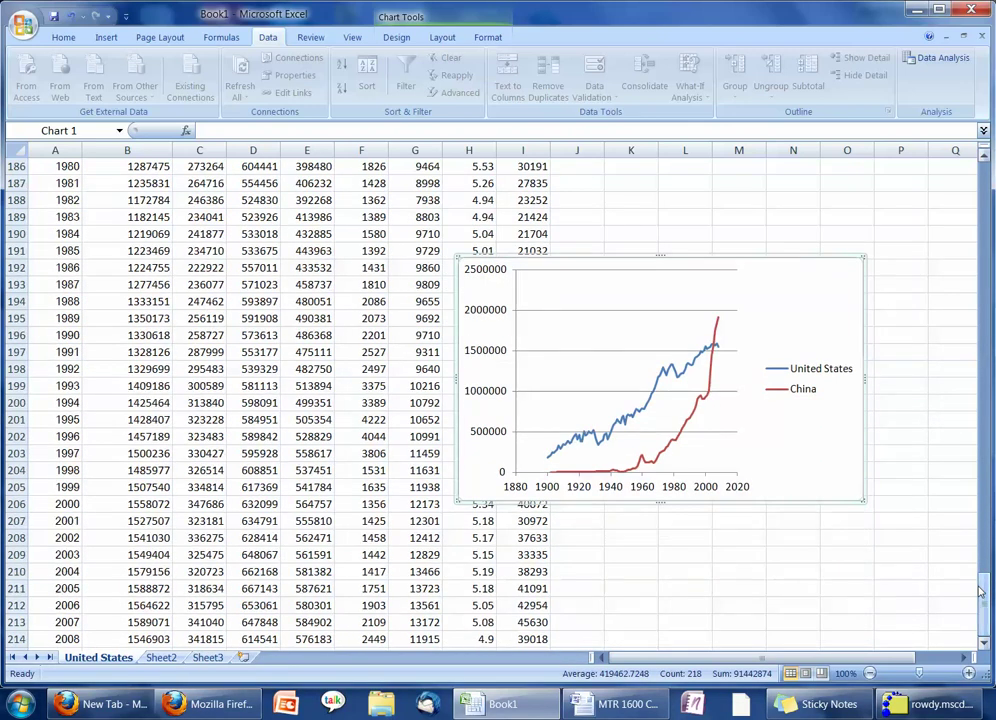
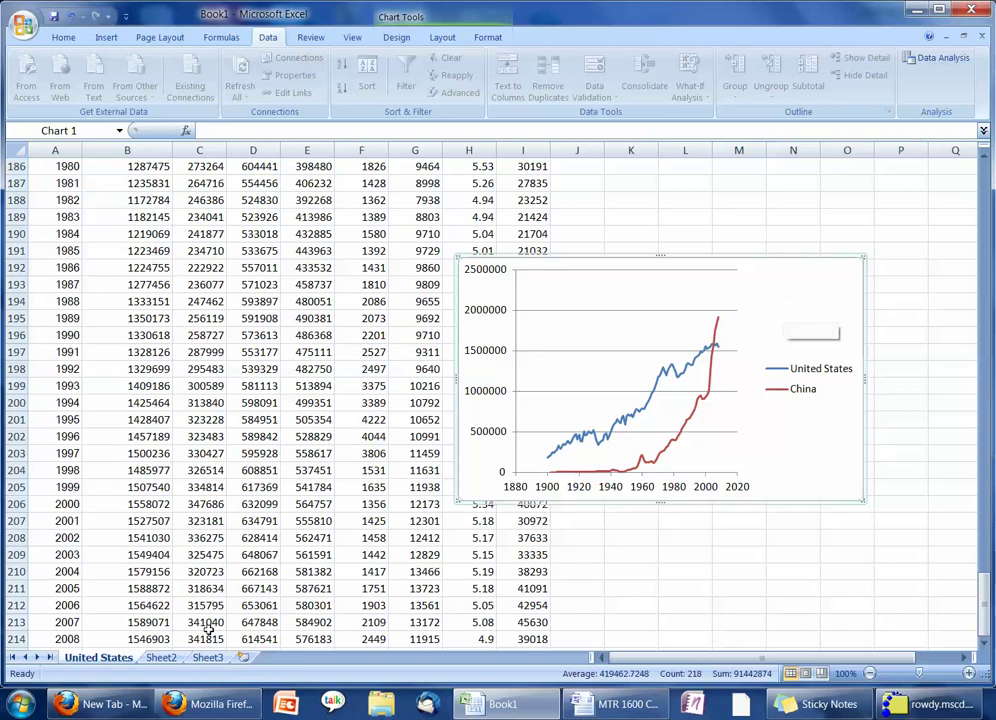
Rename Sheet2, which holds the Chinese emissions data, as China.
left_click(161, 657)
right_click(163, 658)
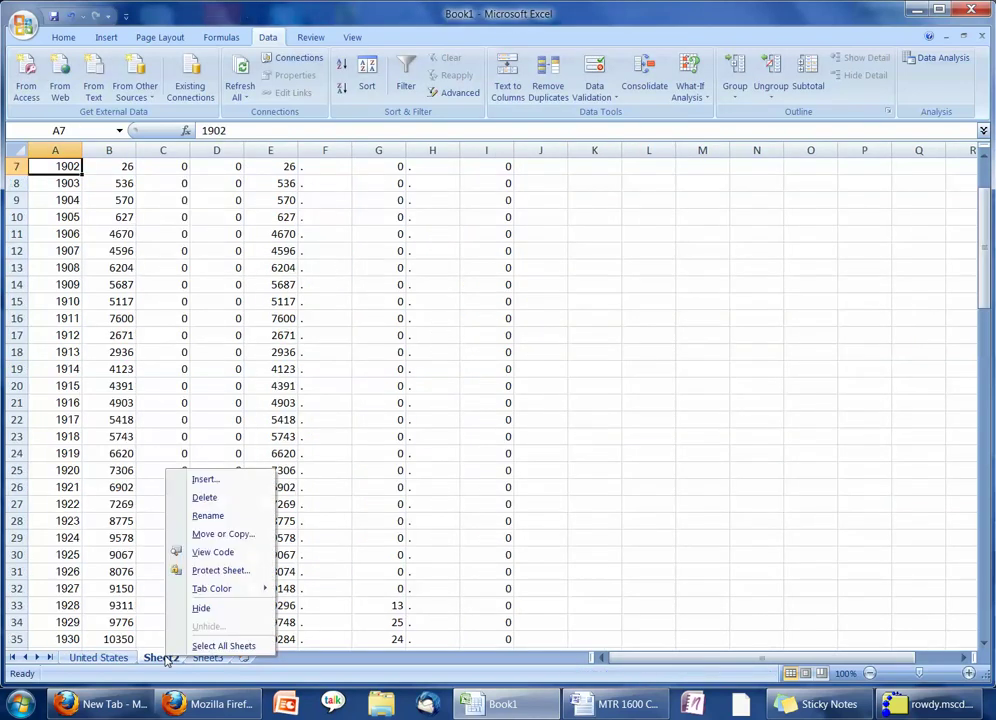
left_click(219, 515)
type("China")
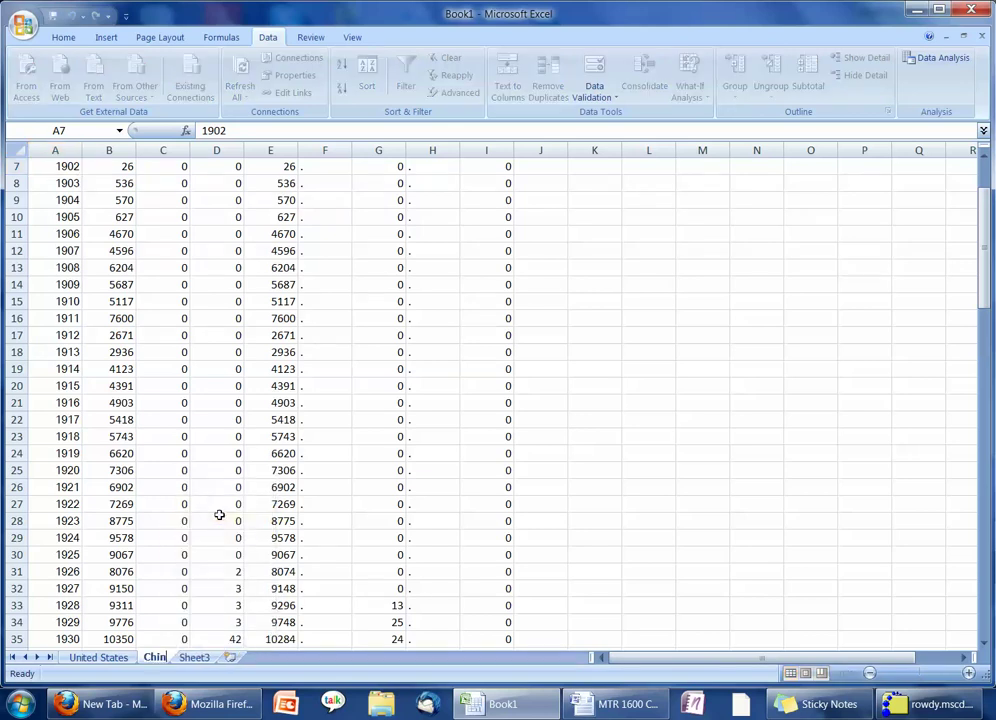
Complete renaming the Chinese data sheet as China, and rename the empty Sheet3 as India.
key("Return")
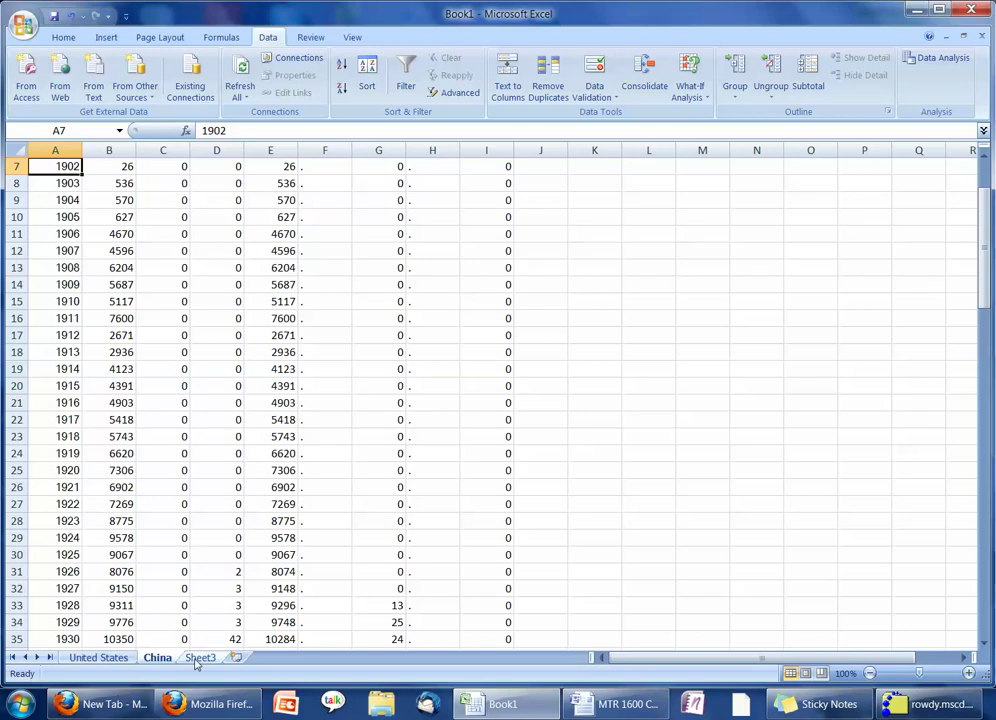
left_click(199, 658)
right_click(198, 660)
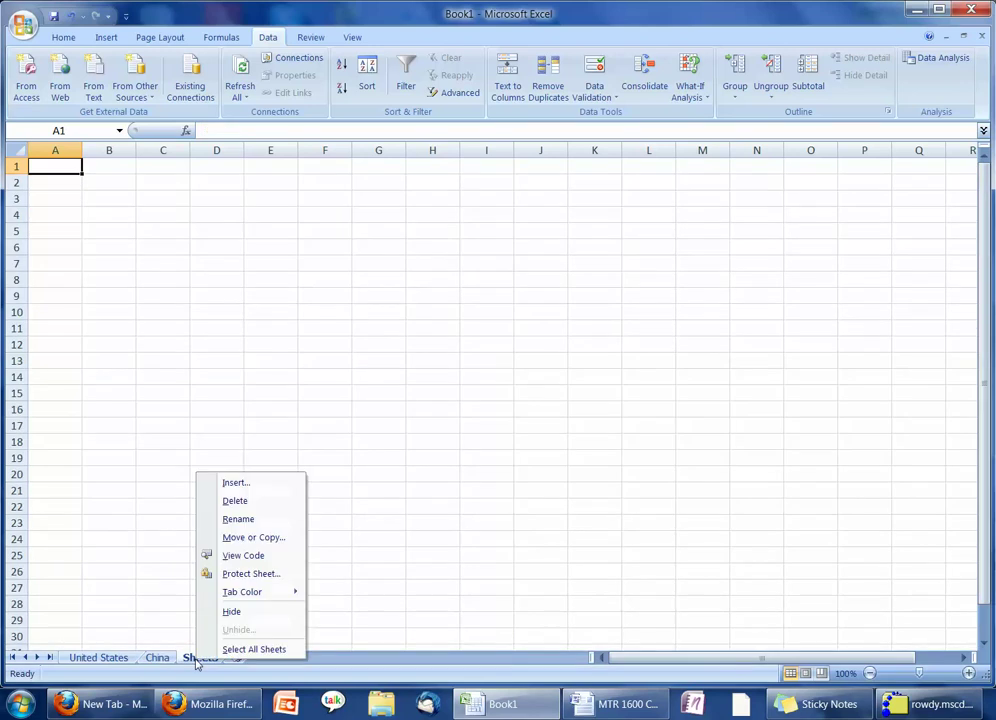
left_click(238, 519)
type("India")
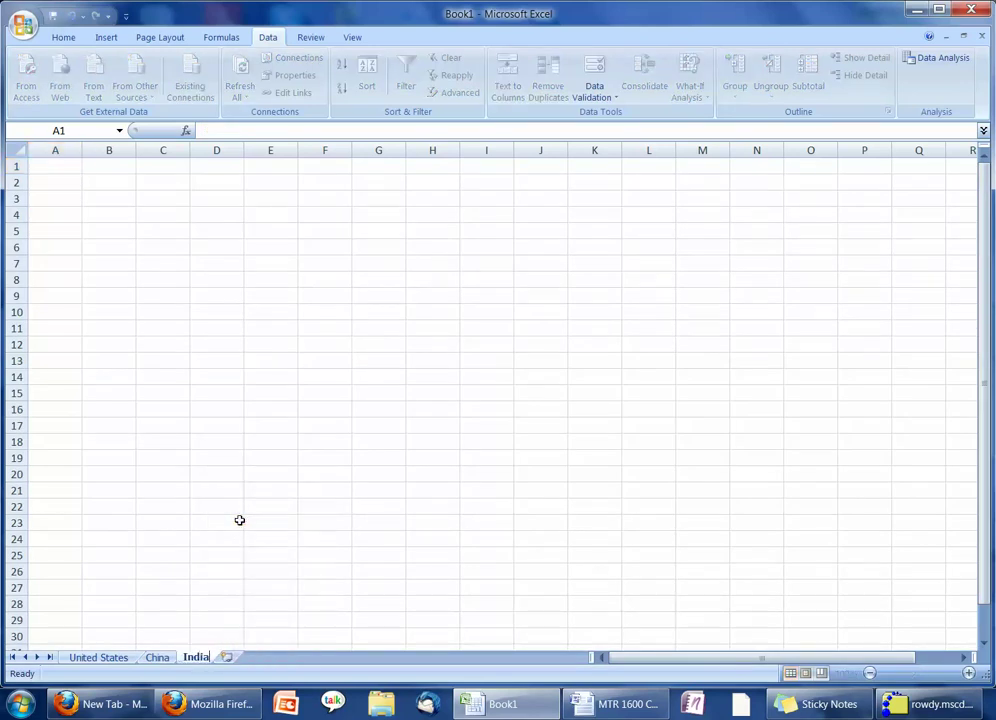
key("Return")
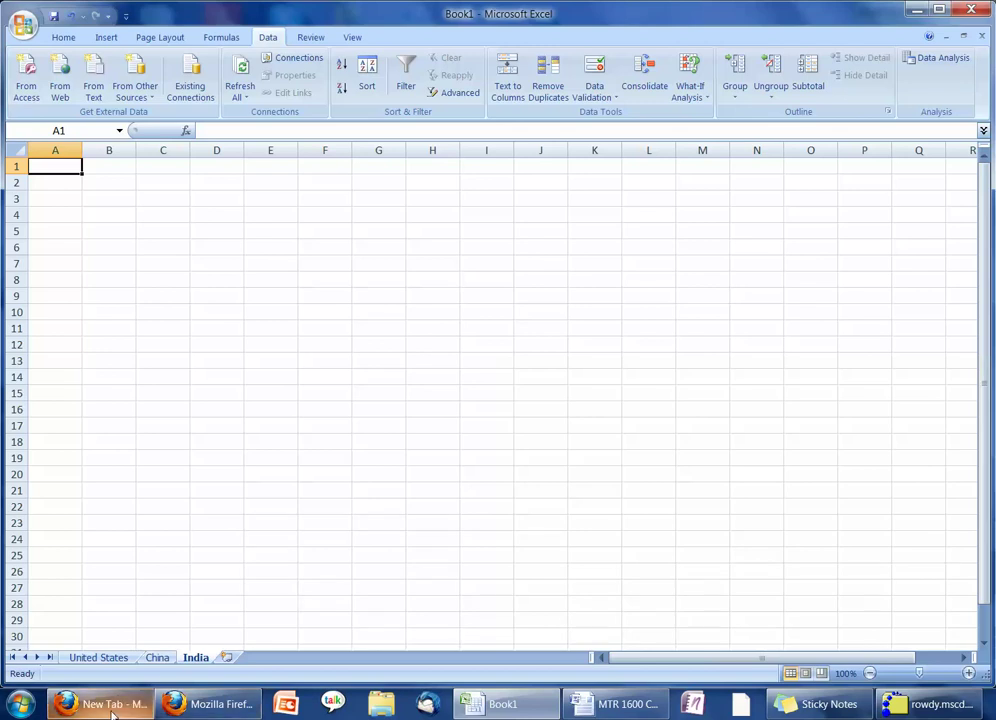
Switch to Firefox, go back from the China page to the CDIAC nation list, and open India's fossil-fuel CO2 emissions data table.
mouse_move(195, 710)
left_click(289, 615)
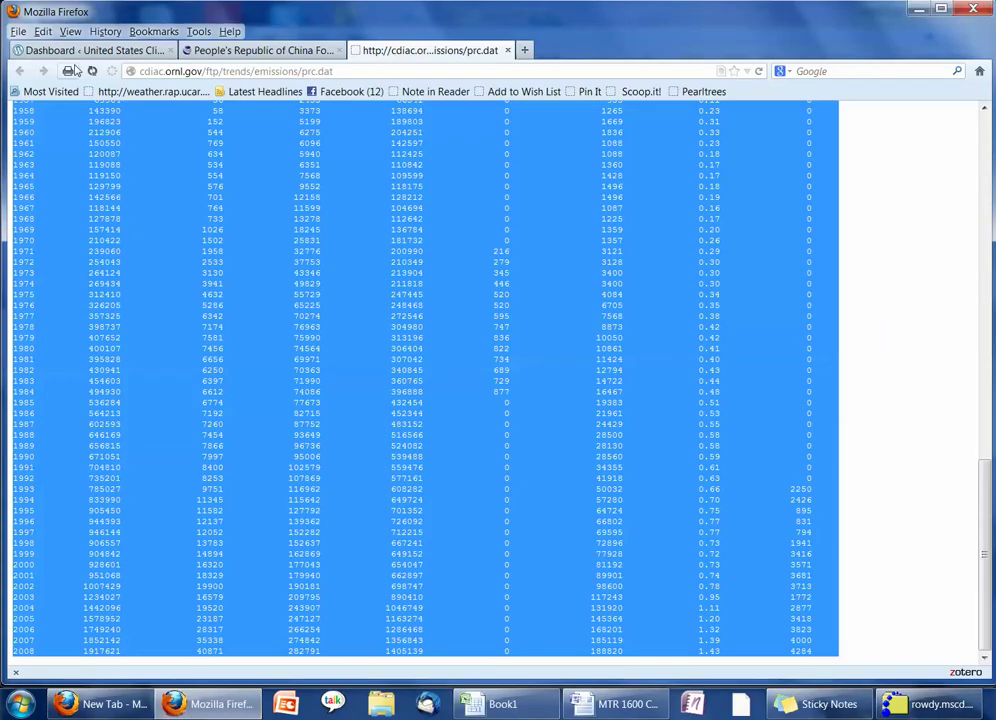
left_click(208, 51)
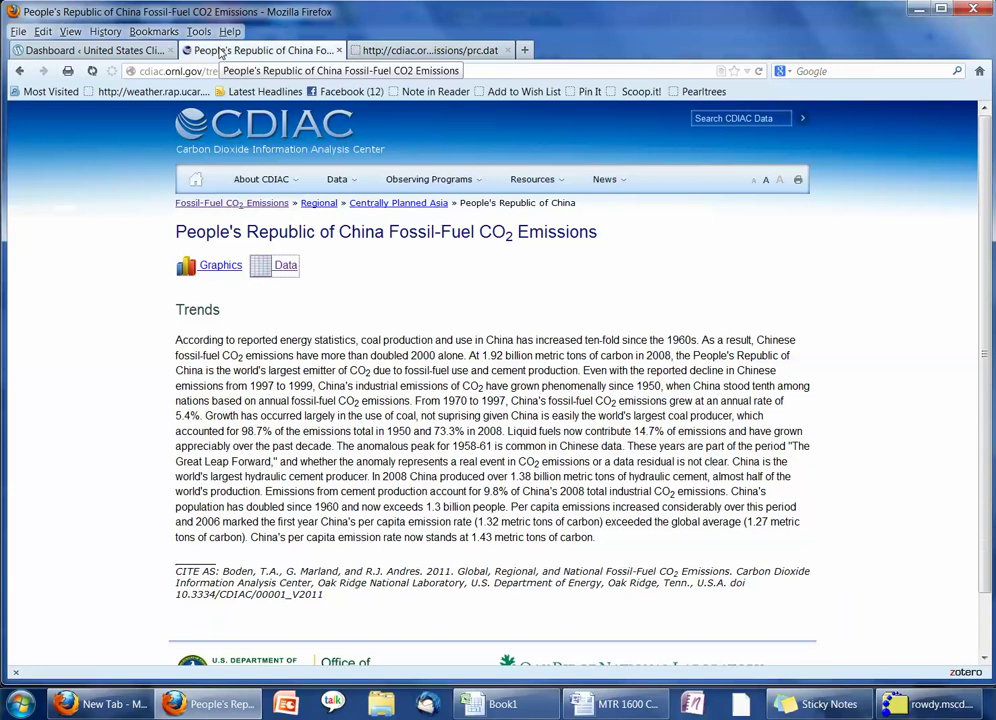
left_click(20, 72)
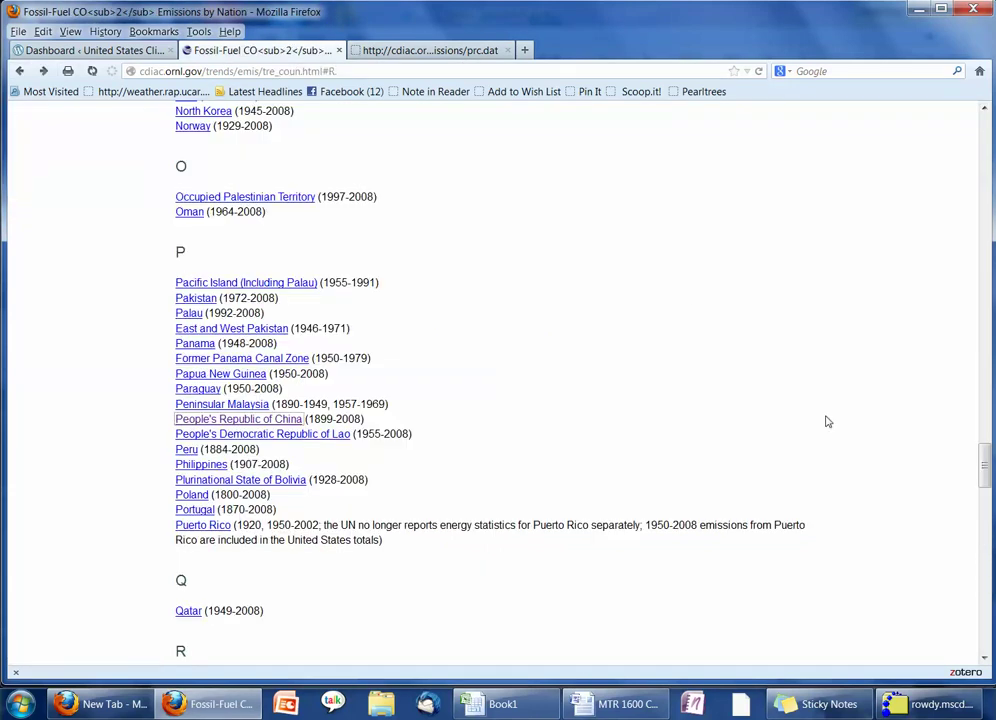
left_click_drag(986, 462, 988, 360)
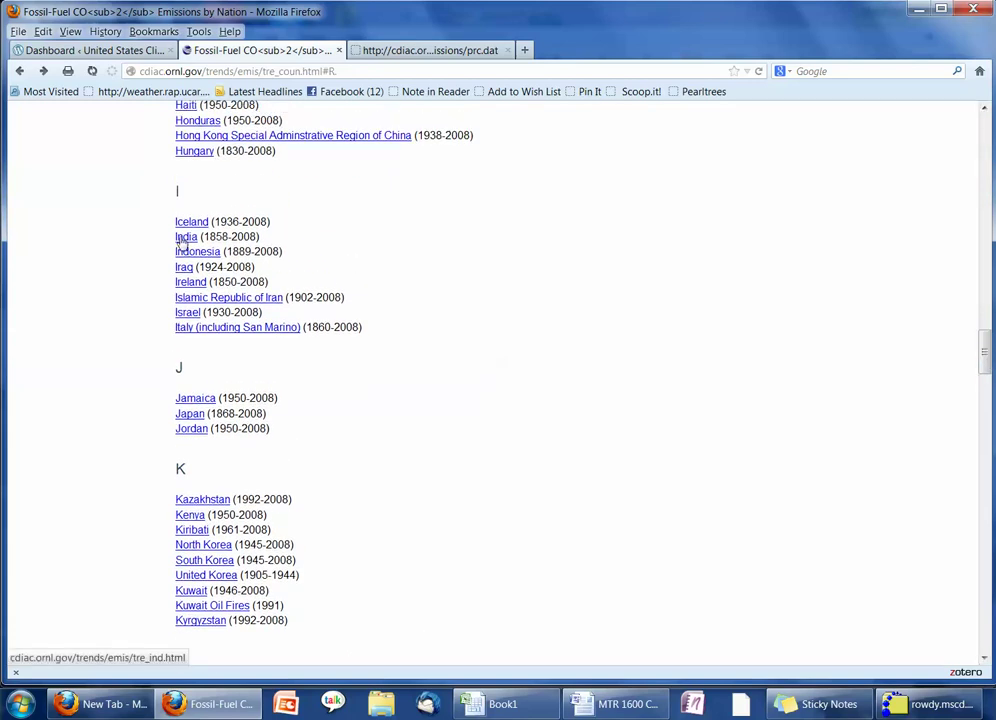
left_click(184, 238)
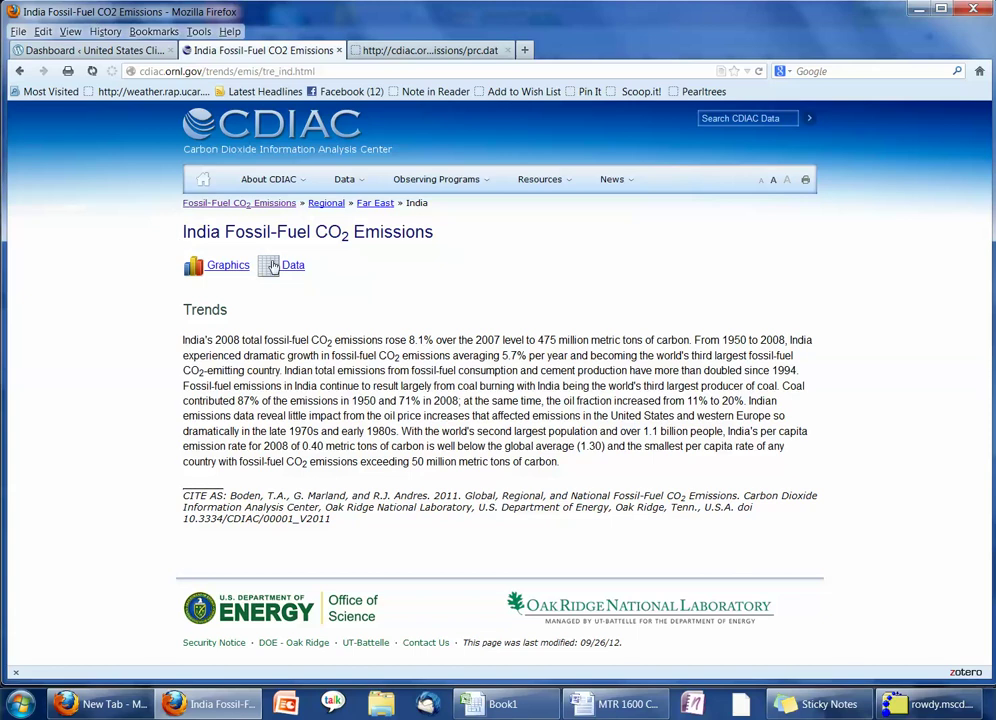
left_click(288, 268)
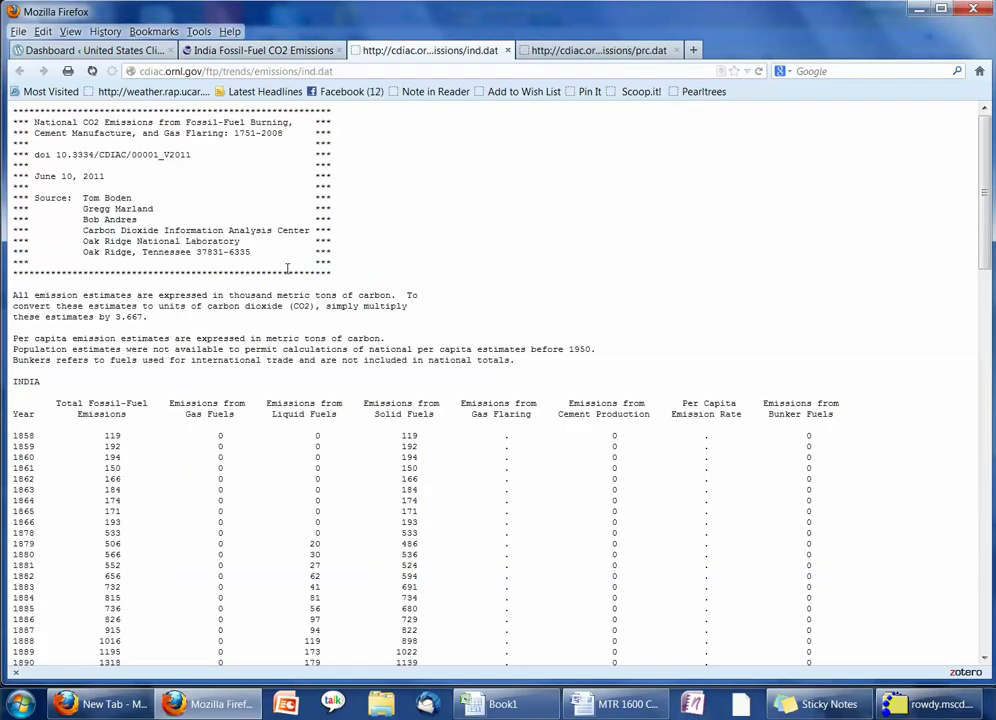
Copy the India emissions table from its INDIA heading through 2008 and paste it into Excel at cell A1 of the India sheet.
left_click_drag(14, 381, 843, 675)
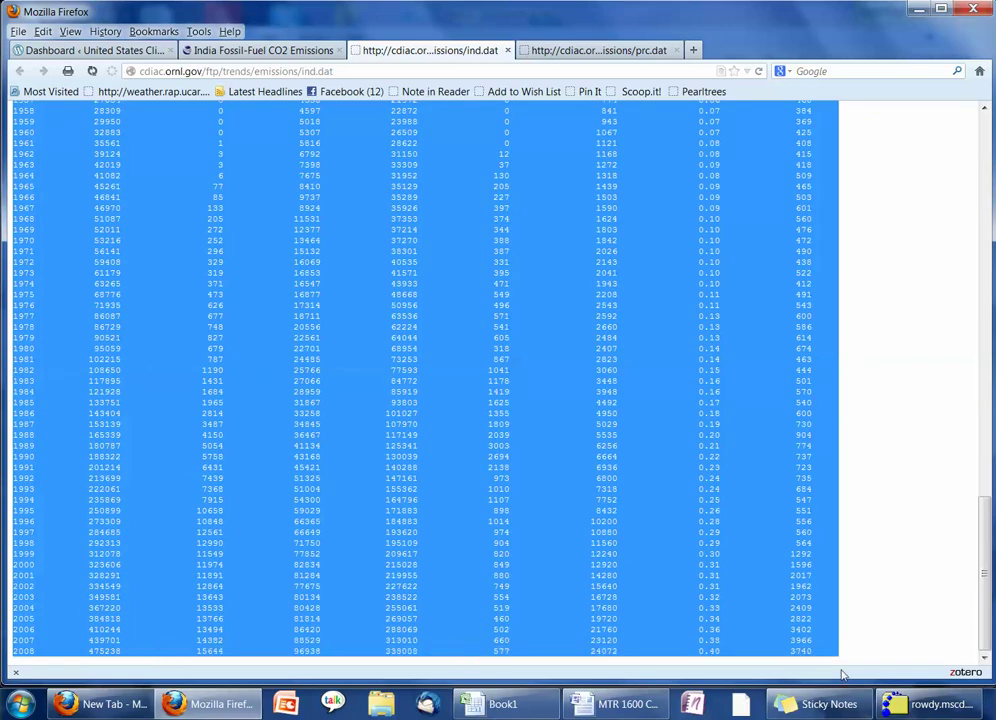
right_click(623, 437)
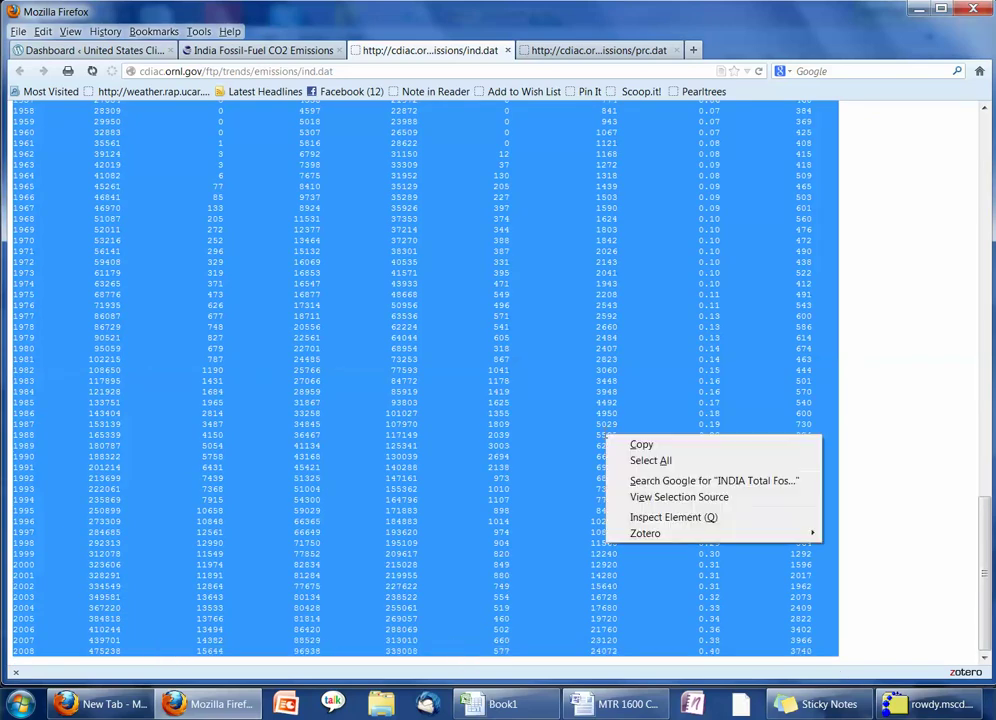
left_click(637, 446)
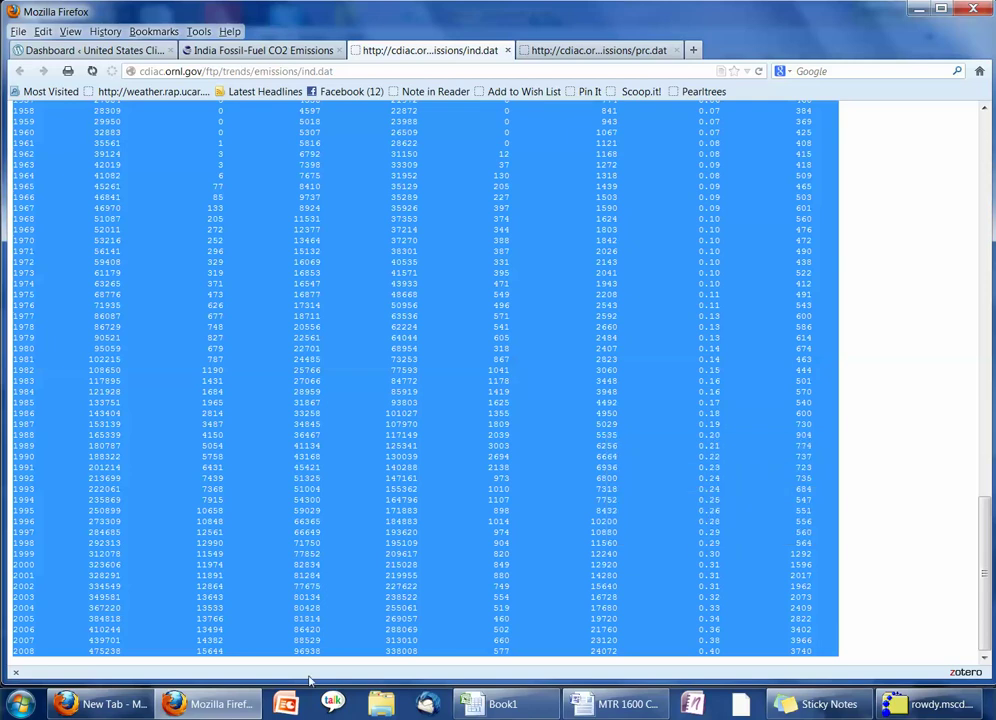
left_click(500, 704)
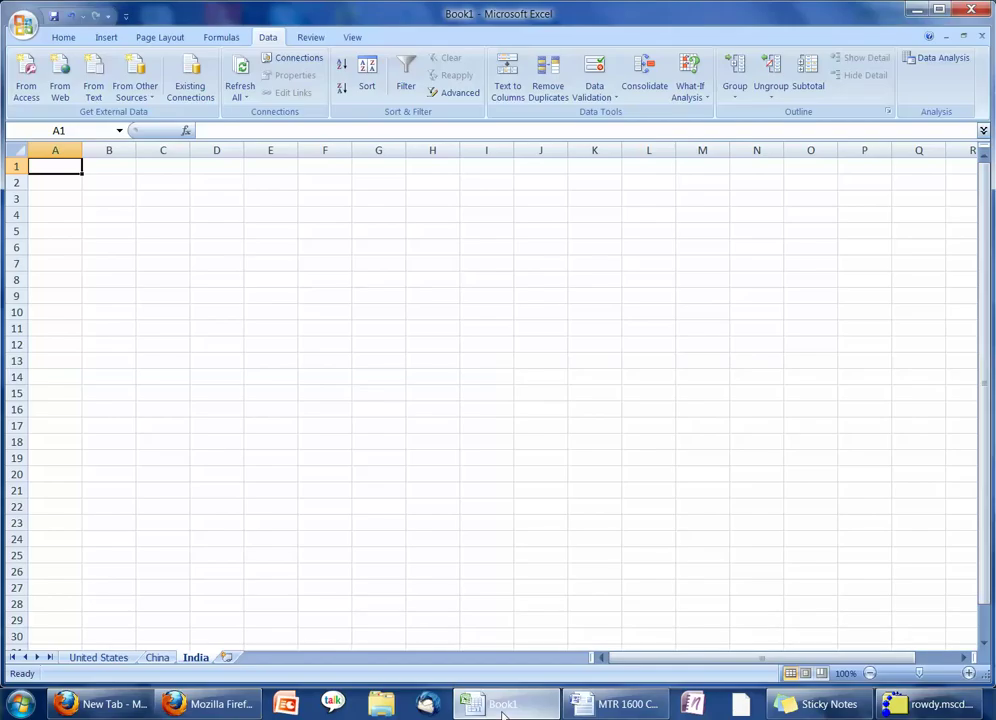
right_click(47, 165)
left_click(86, 215)
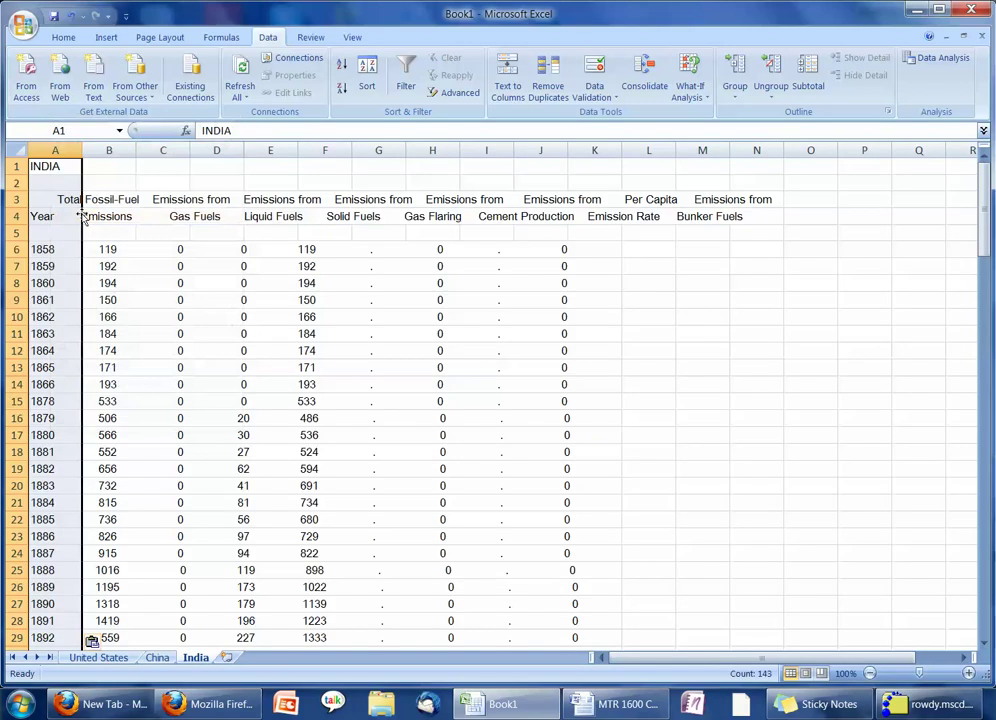
Split the pasted India data into separate columns with Text to Columns, using fixed width and the General format.
left_click(509, 80)
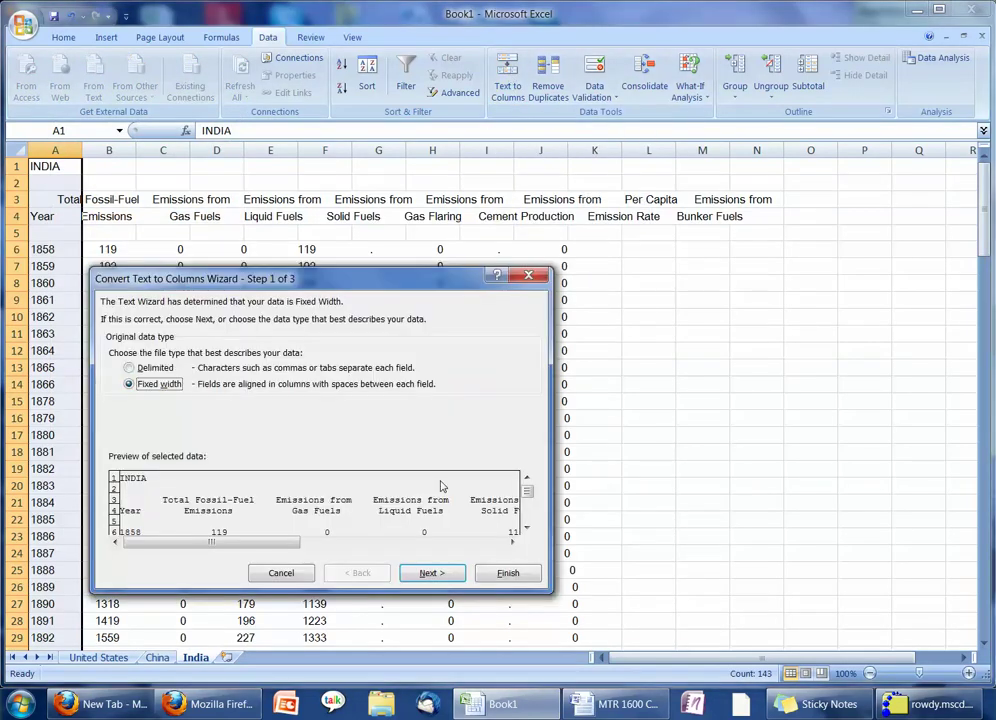
left_click(431, 573)
left_click(431, 573)
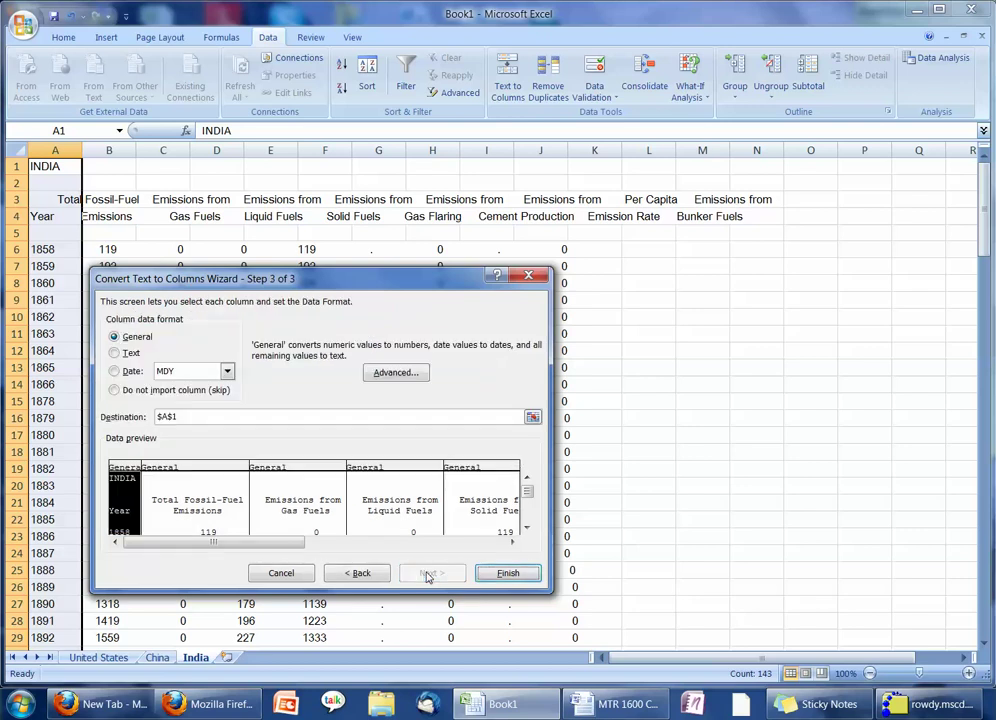
left_click(507, 573)
left_click(123, 333)
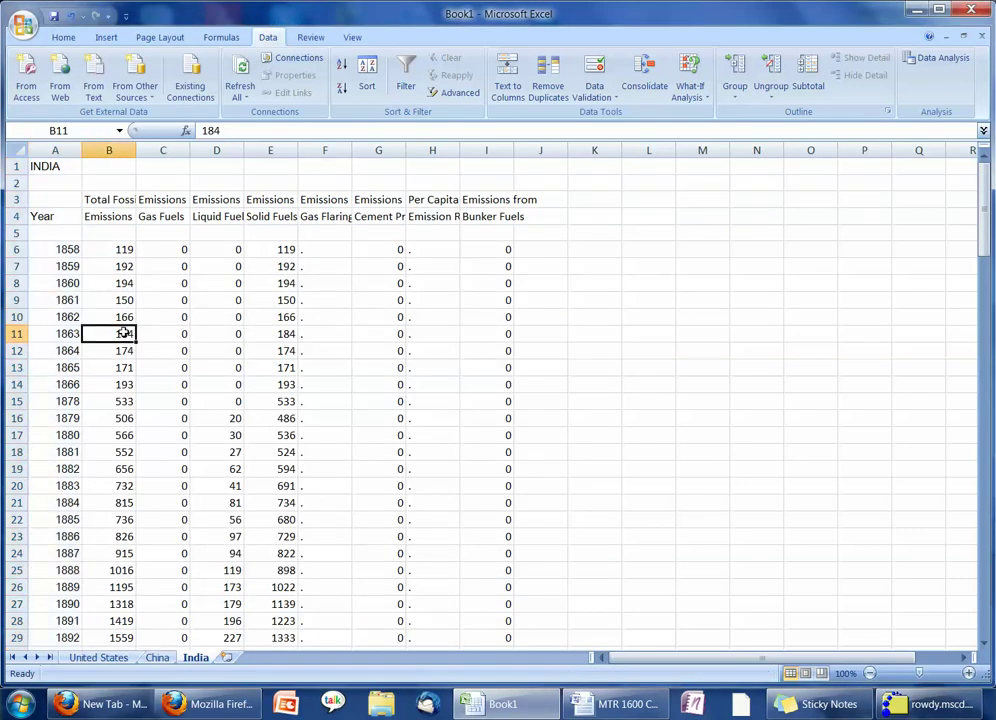
Open the data source of the chart on the United States sheet and add a third series named India.
left_click(98, 657)
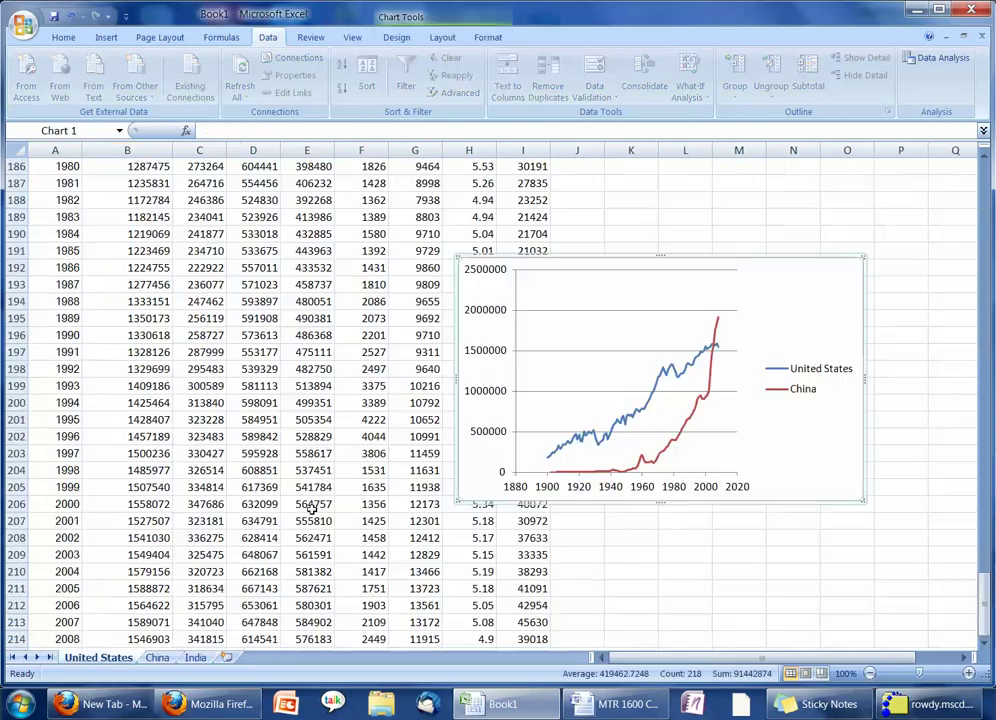
right_click(798, 335)
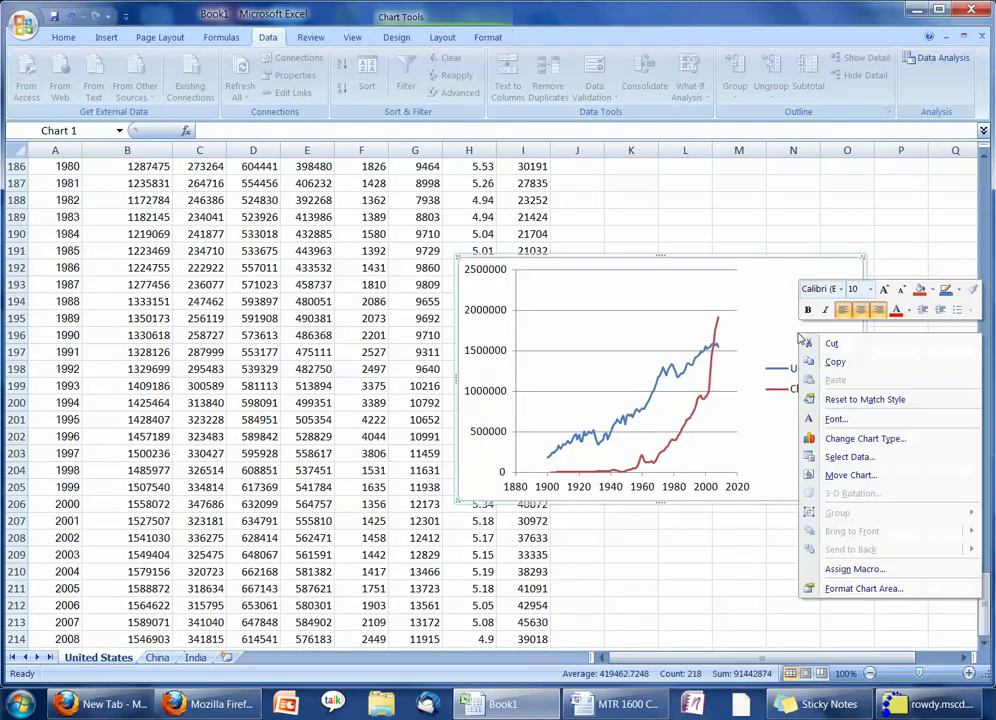
left_click(870, 458)
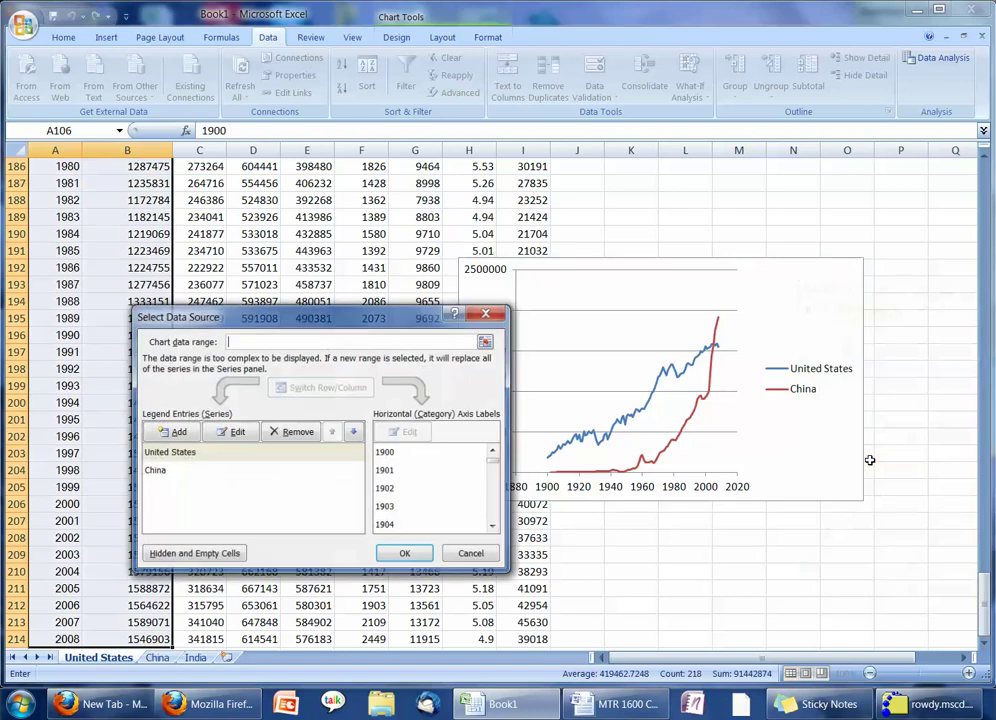
left_click(170, 432)
type("India")
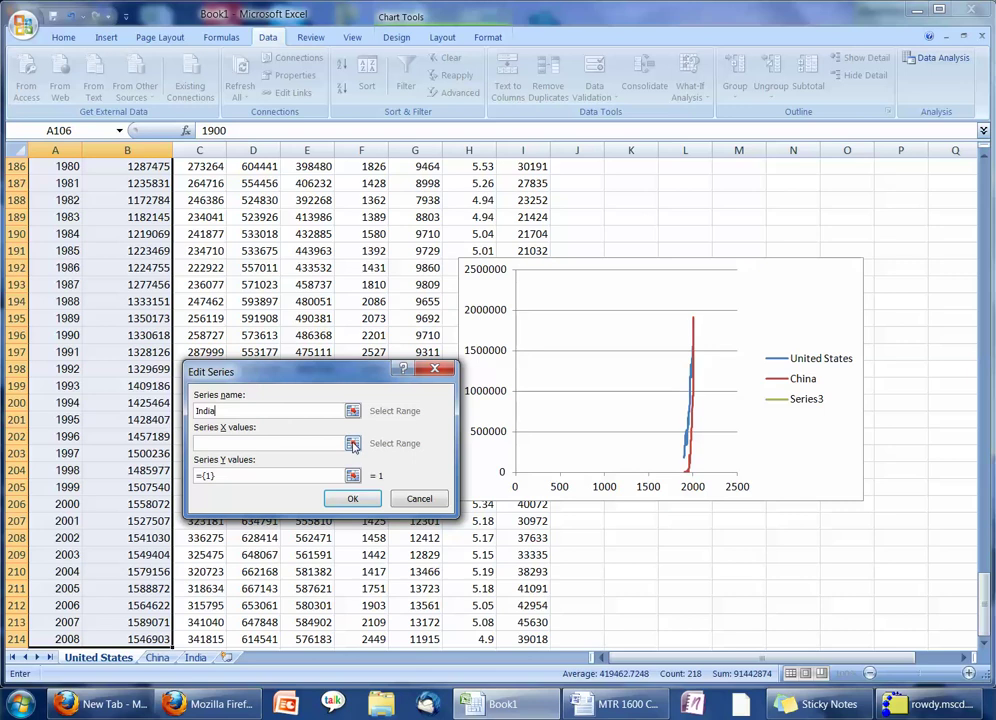
Set the India series' X values to the years from 1900 to 2008 in A37:A145 of the India sheet.
left_click(352, 443)
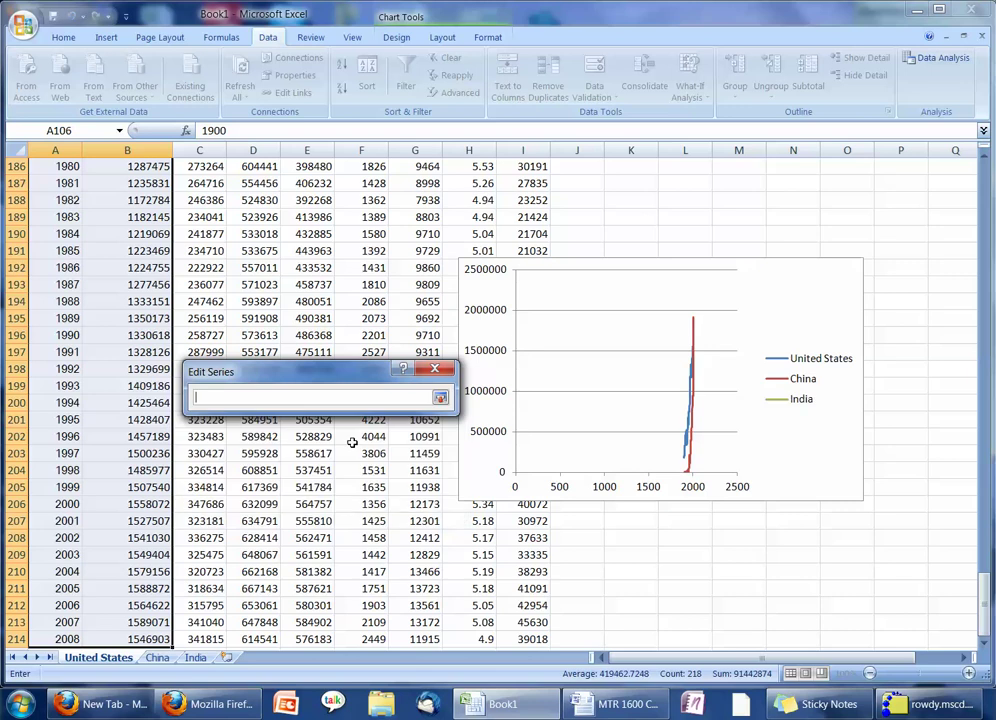
left_click(195, 657)
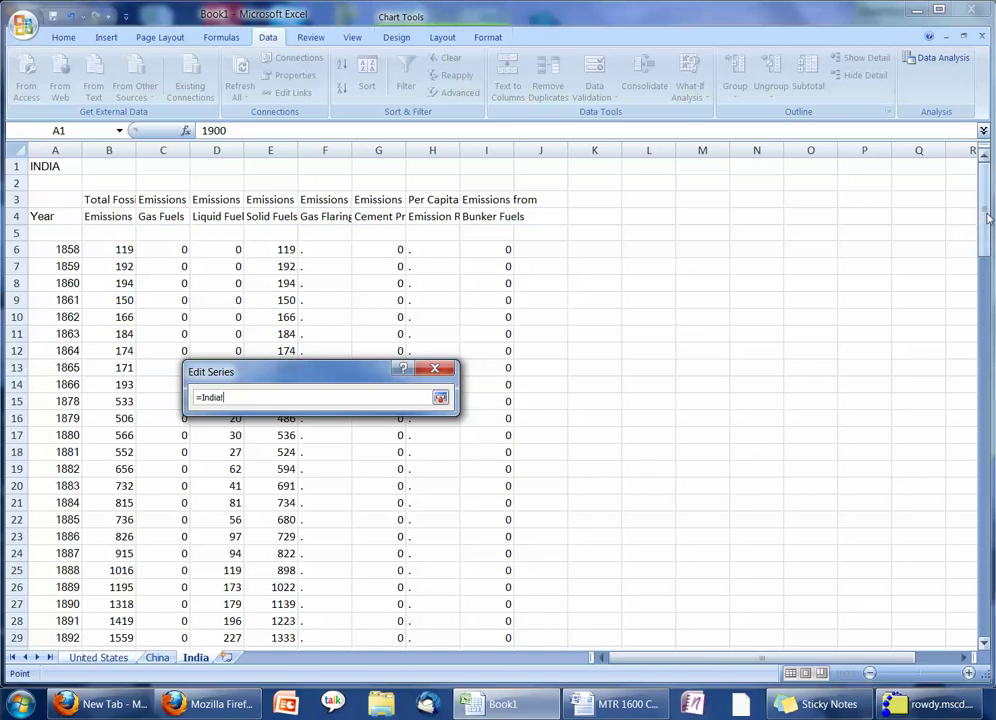
left_click_drag(986, 218, 988, 265)
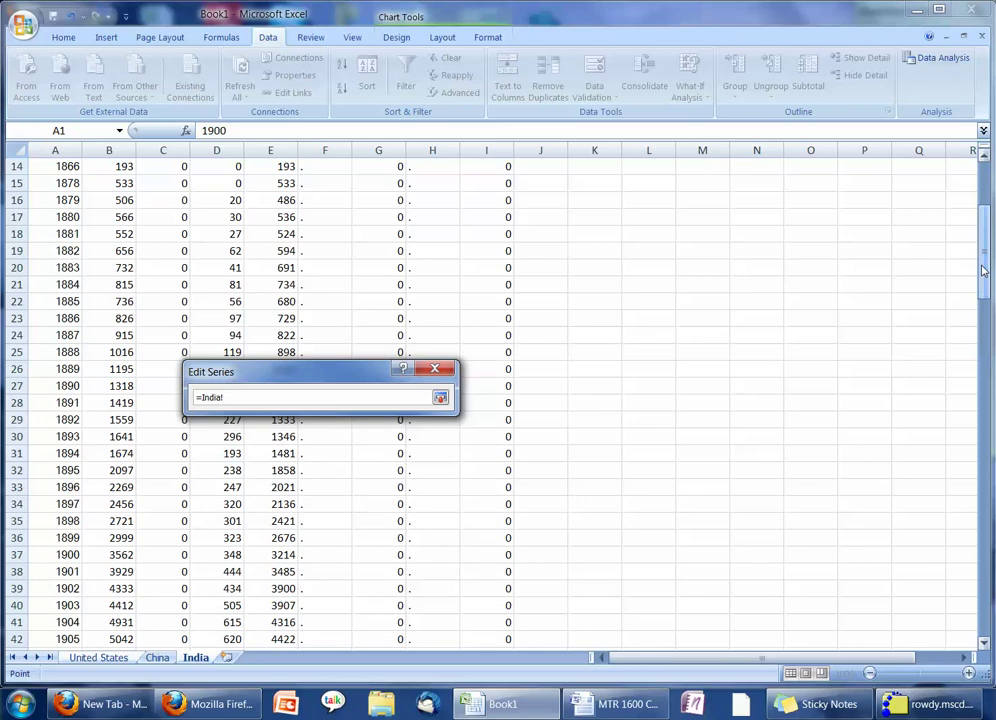
left_click_drag(57, 553, 56, 605)
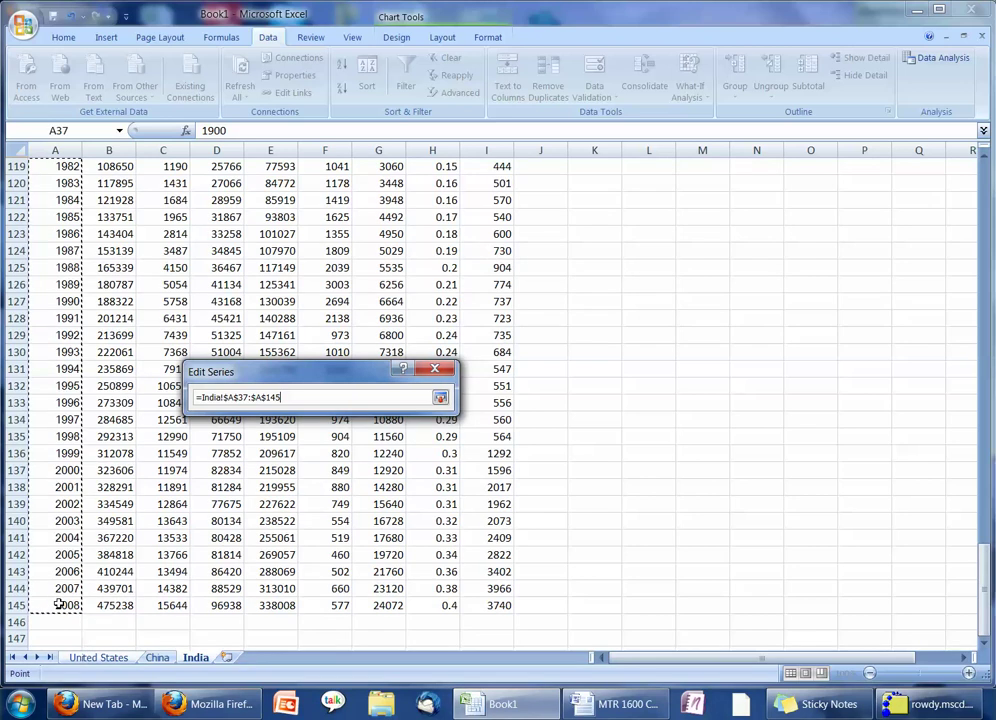
left_click(440, 397)
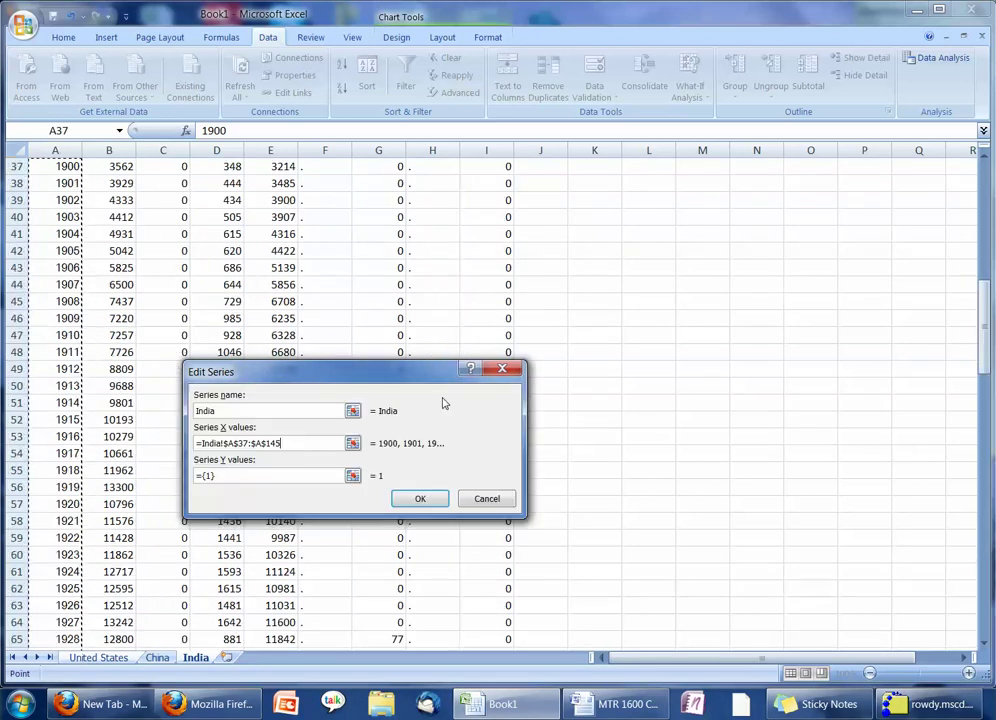
Set the India series' Y values to the total emissions in B37:B145 of the India sheet, and apply the new data source to the chart.
left_click(352, 475)
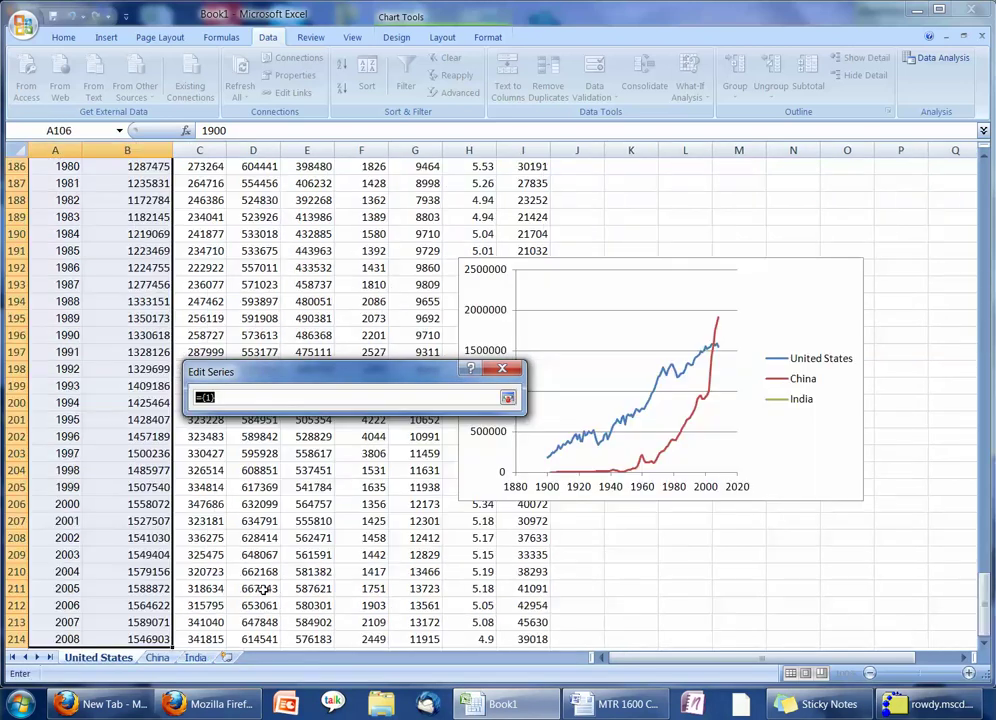
left_click(195, 658)
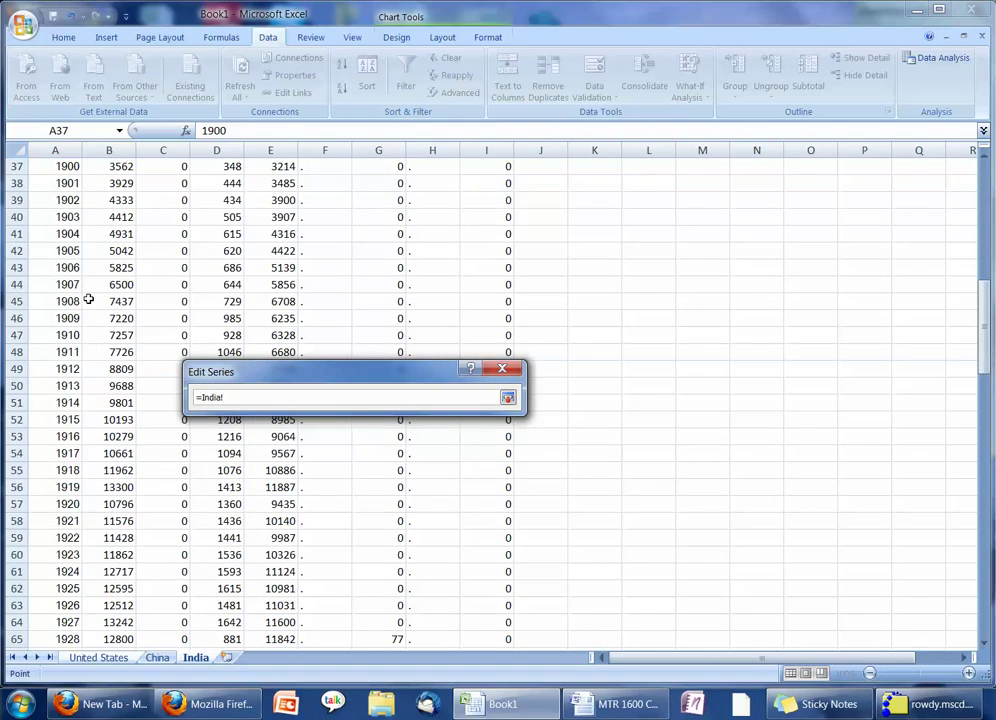
left_click_drag(107, 169, 118, 604)
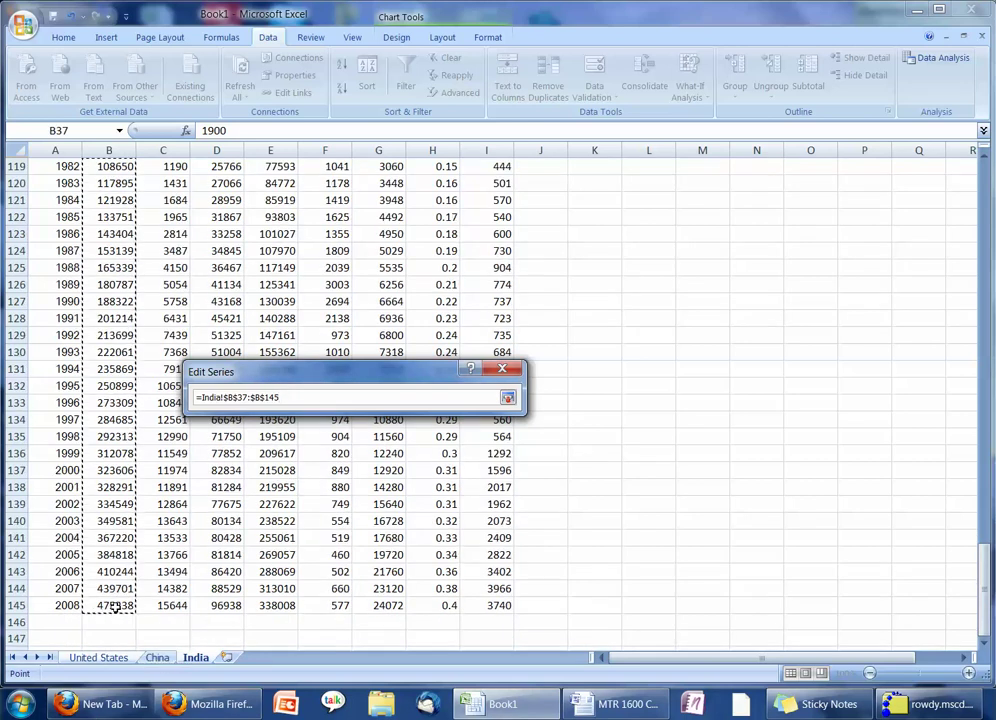
left_click(508, 398)
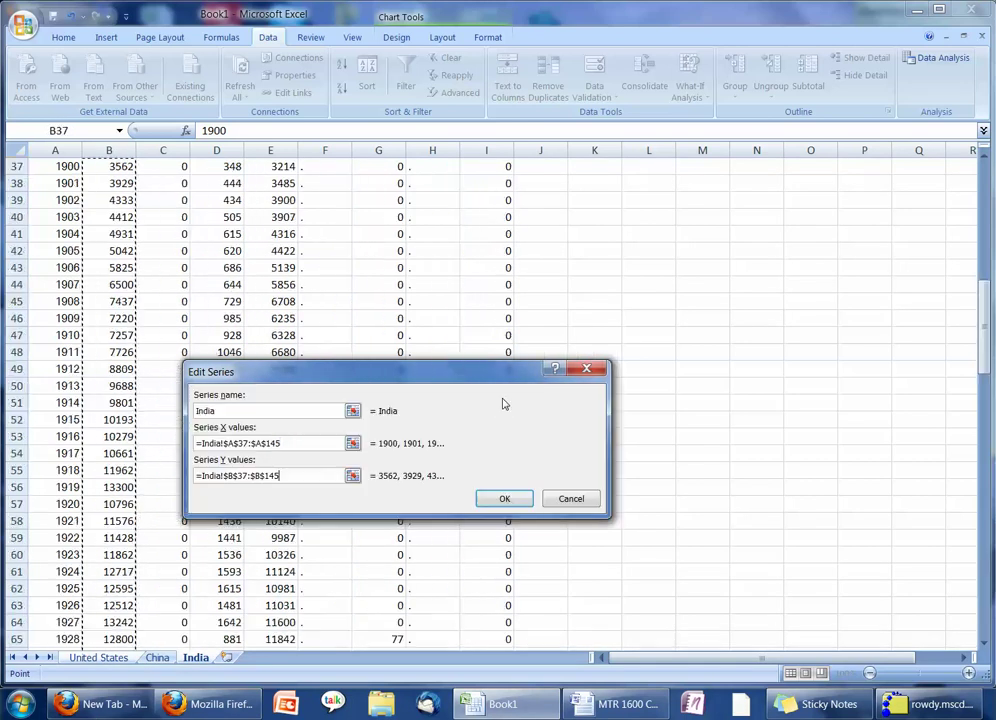
left_click(502, 498)
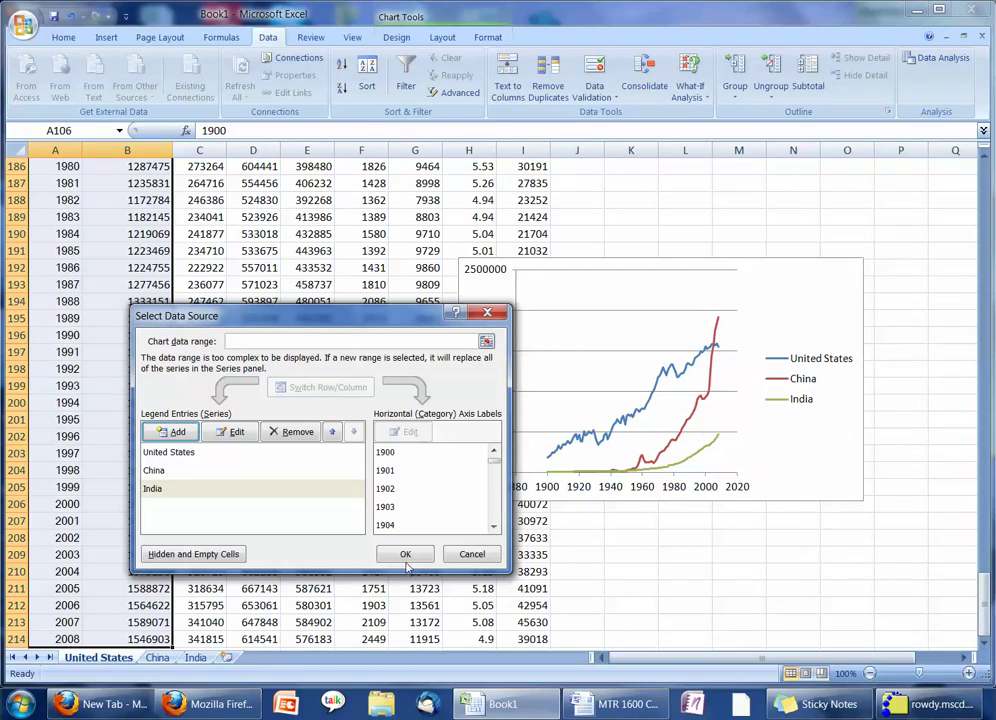
left_click(406, 557)
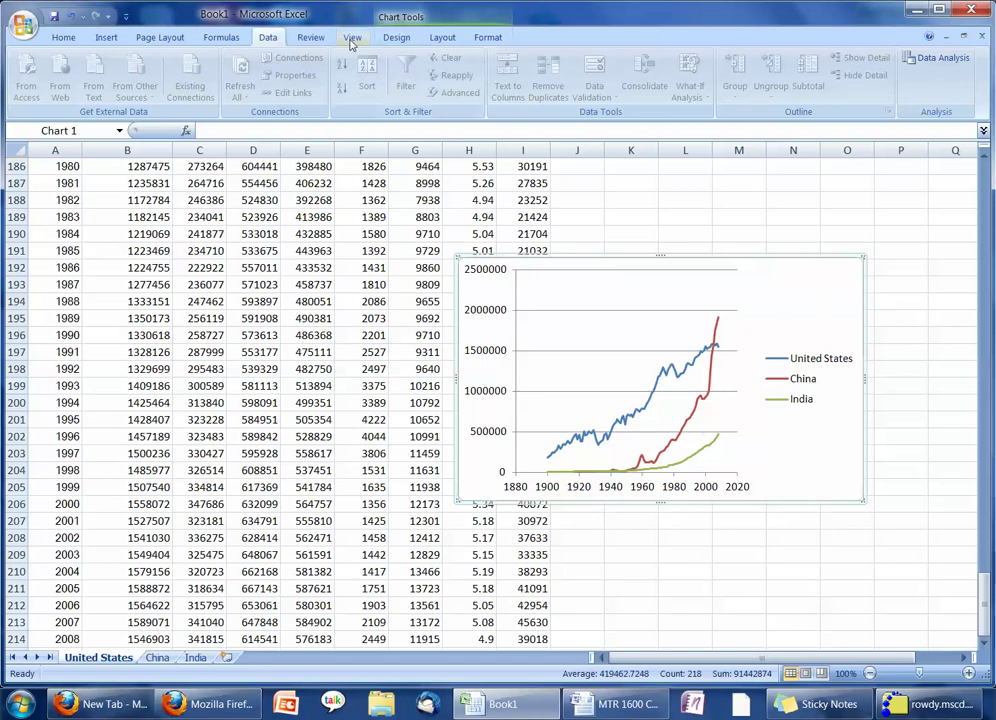
Apply the first chart layout, which adds a chart title, axis titles and a legend, to the emissions chart.
left_click(395, 40)
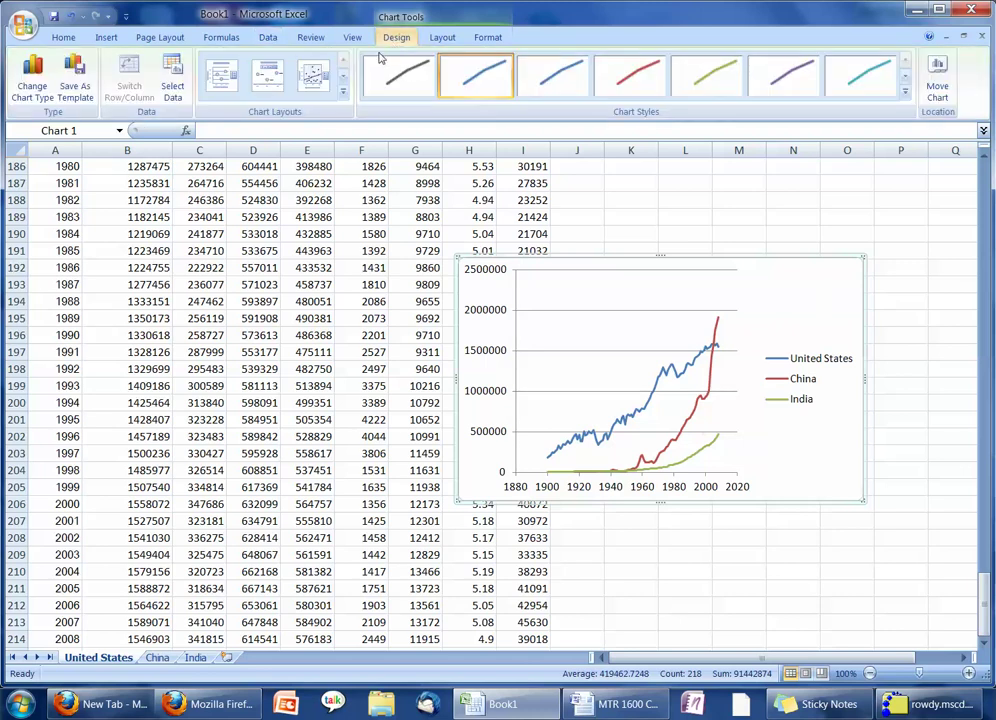
left_click(222, 78)
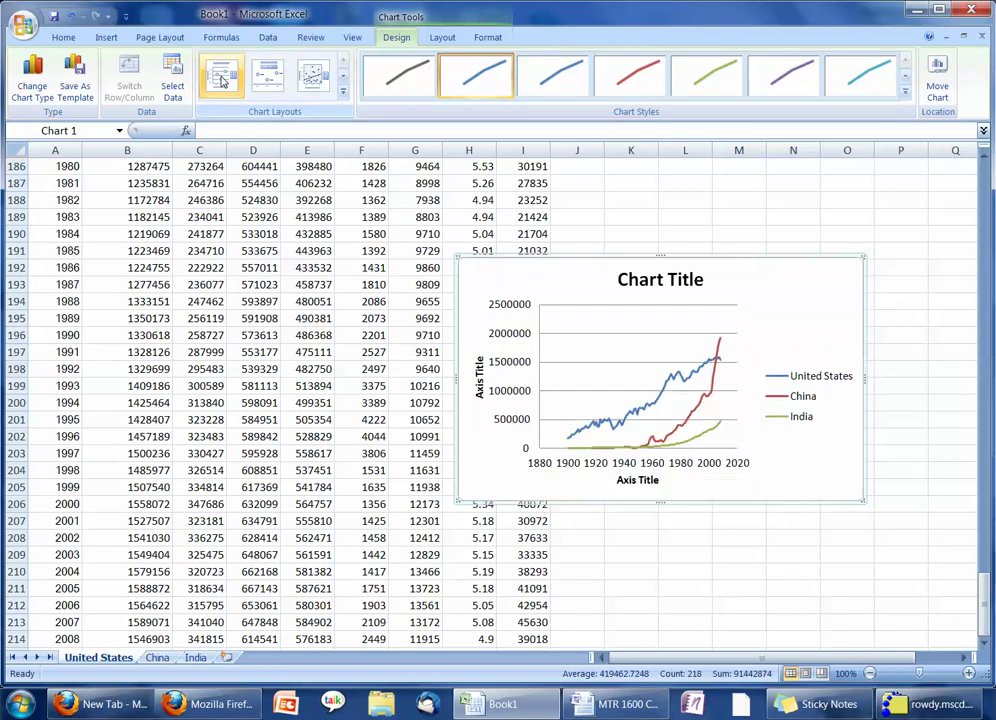
Set the chart title to "Total Fossil Fuel Emissions".
left_click(638, 279)
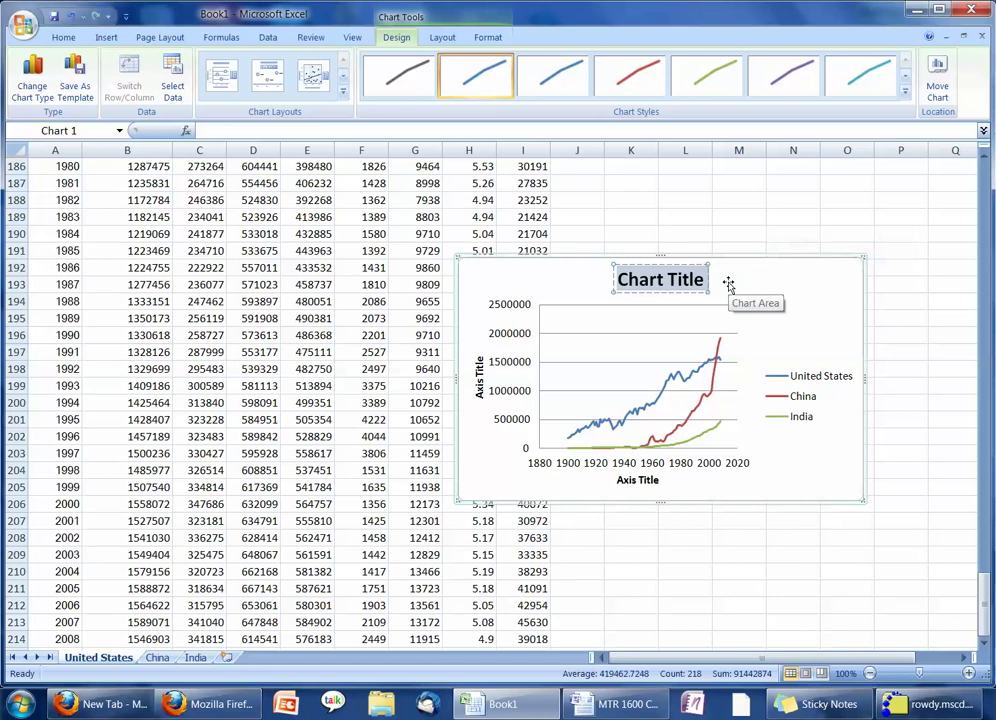
type("Total")
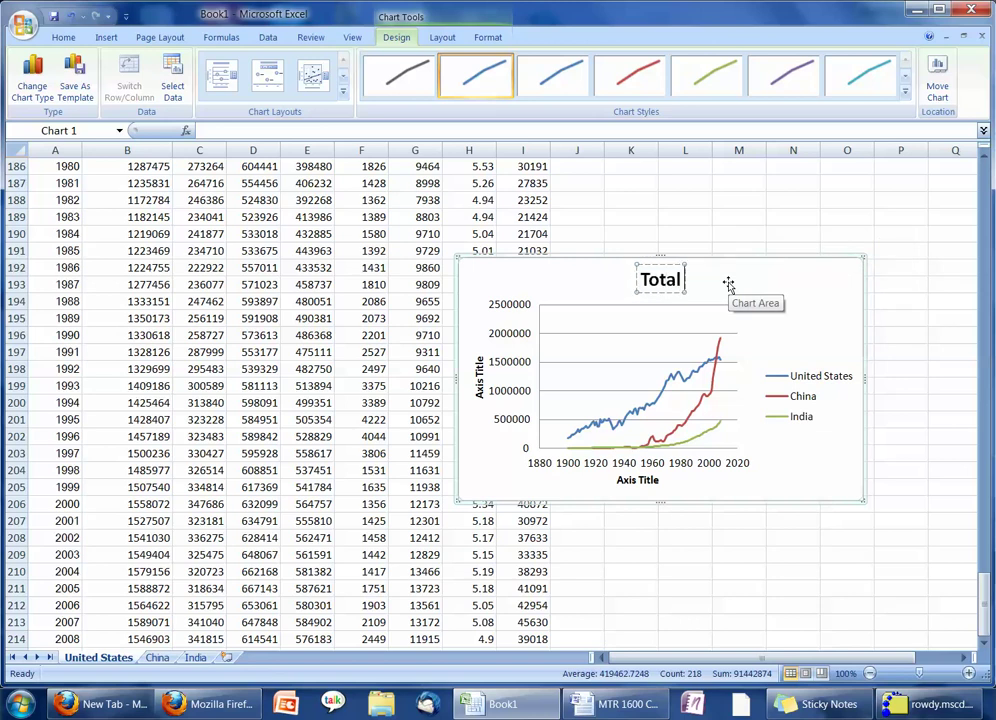
type(" Fossil Fuel")
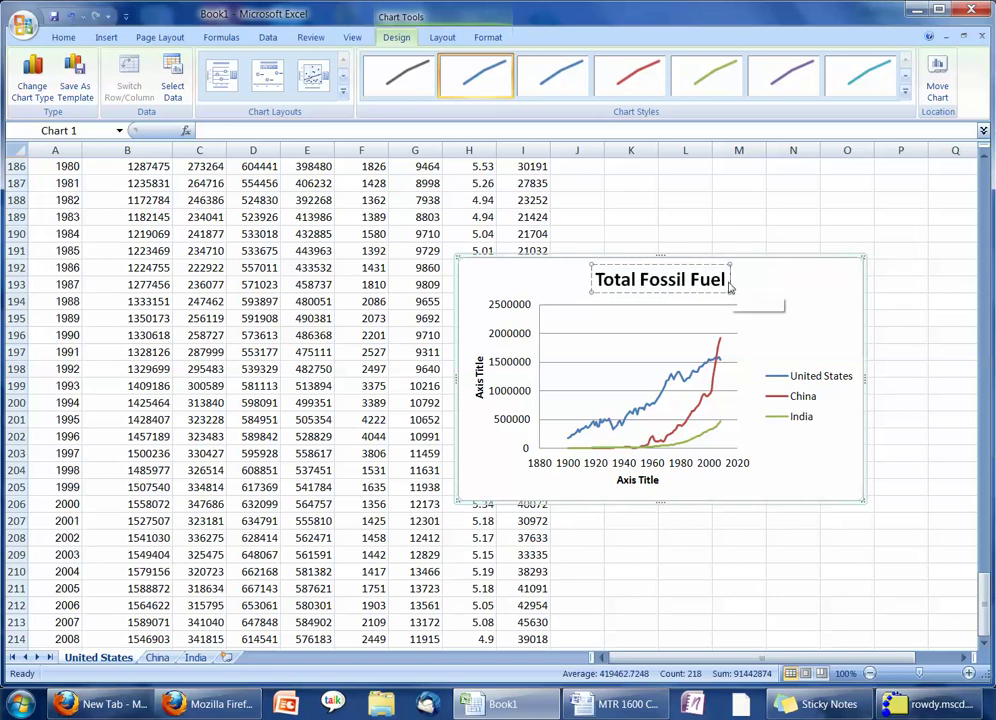
type(" Emissions")
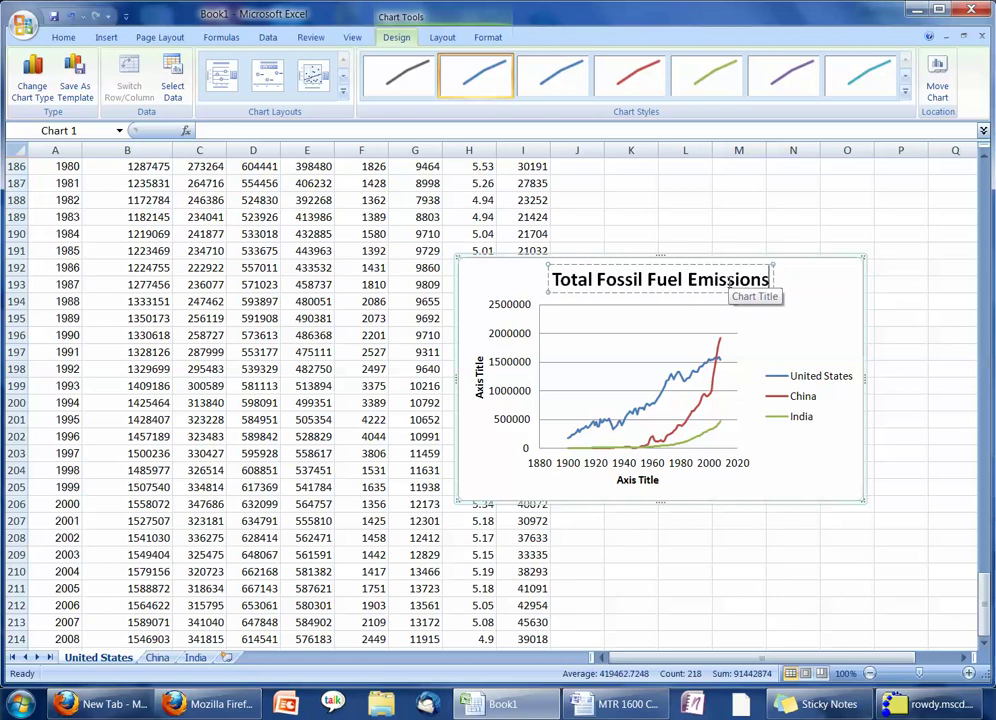
Look up the emission units for the vertical axis title in the header of the India data file in Firefox, and return to the Excel chart.
left_click(479, 373)
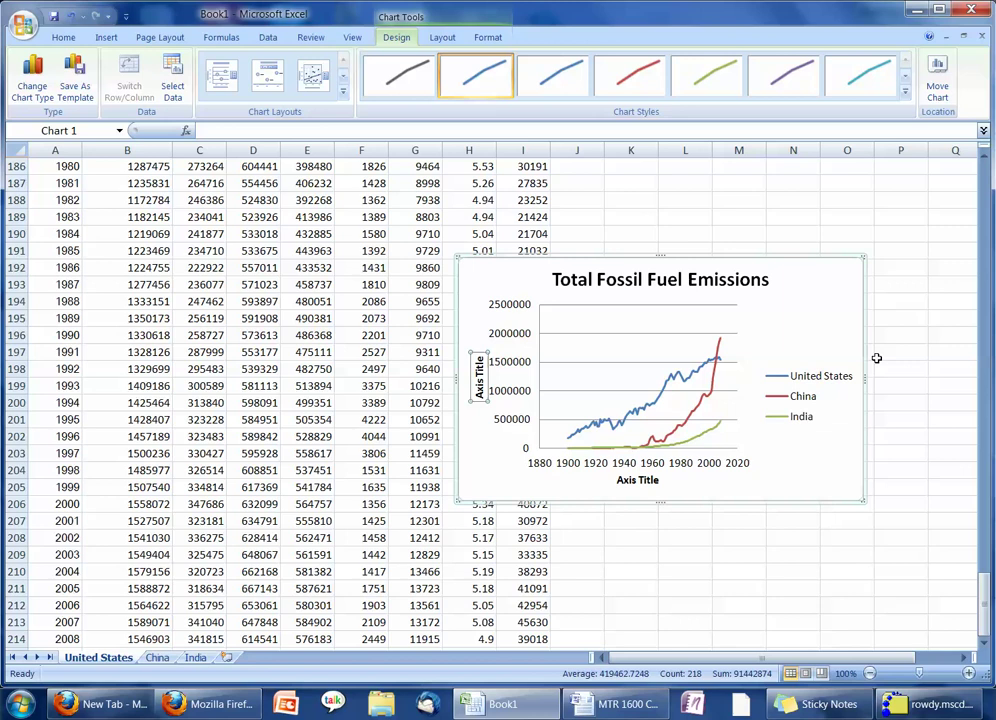
left_click_drag(982, 592, 975, 180)
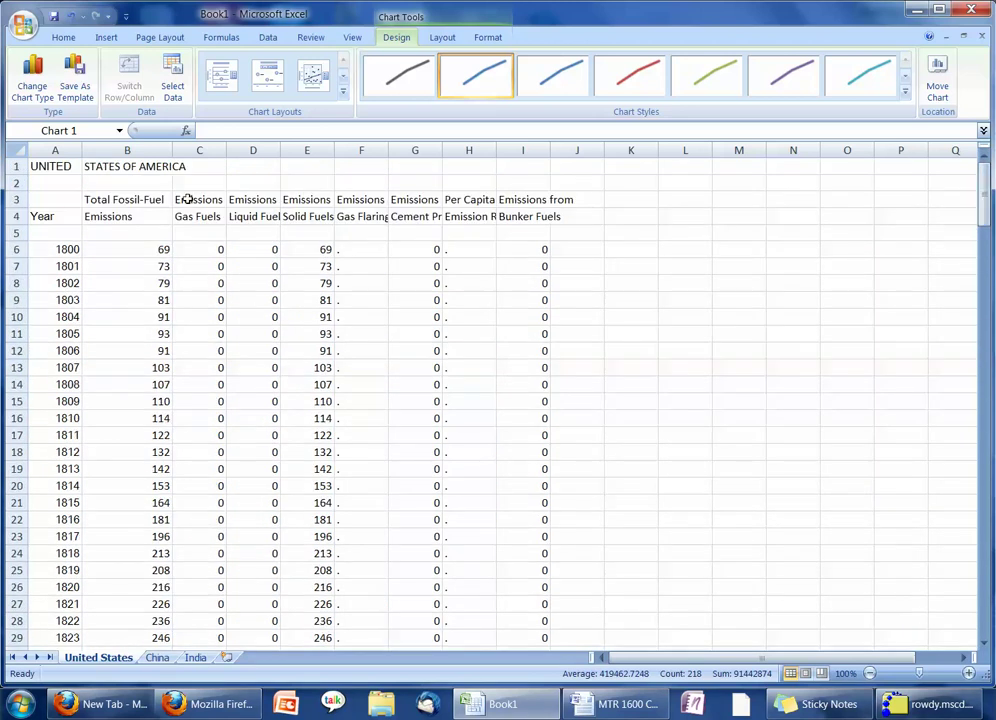
left_click(205, 704)
left_click_drag(990, 565, 968, 178)
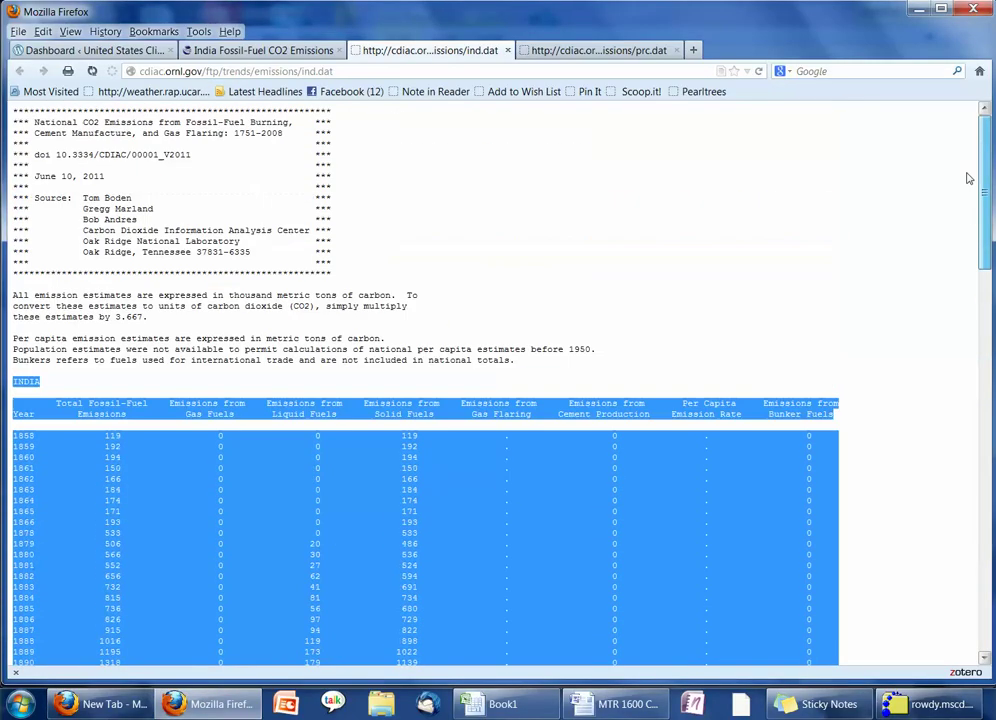
left_click(146, 418)
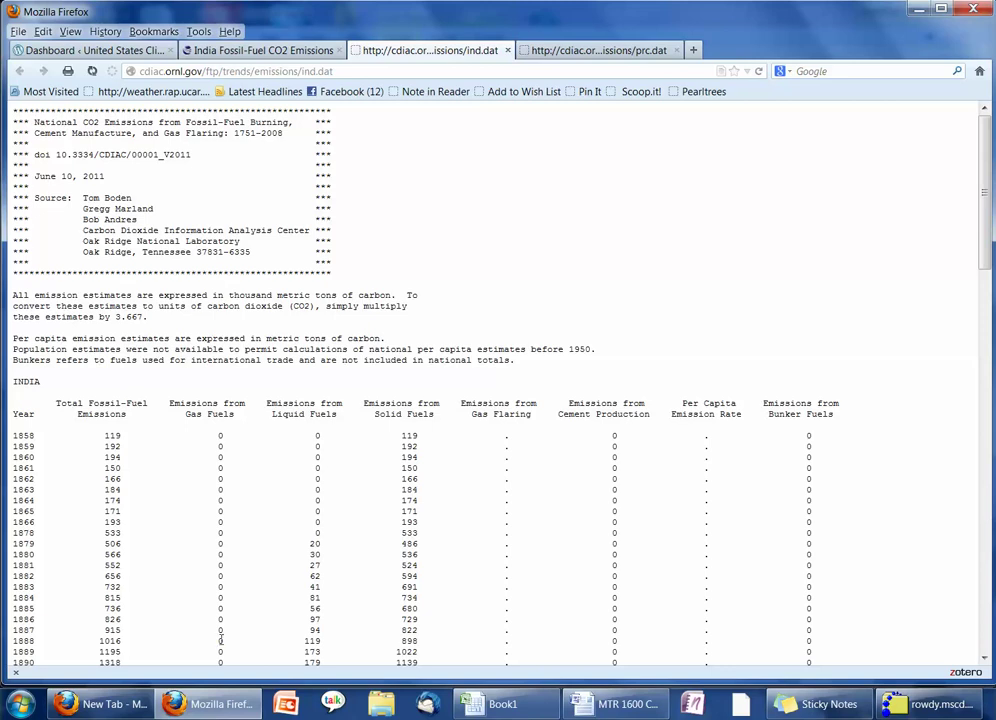
left_click(495, 706)
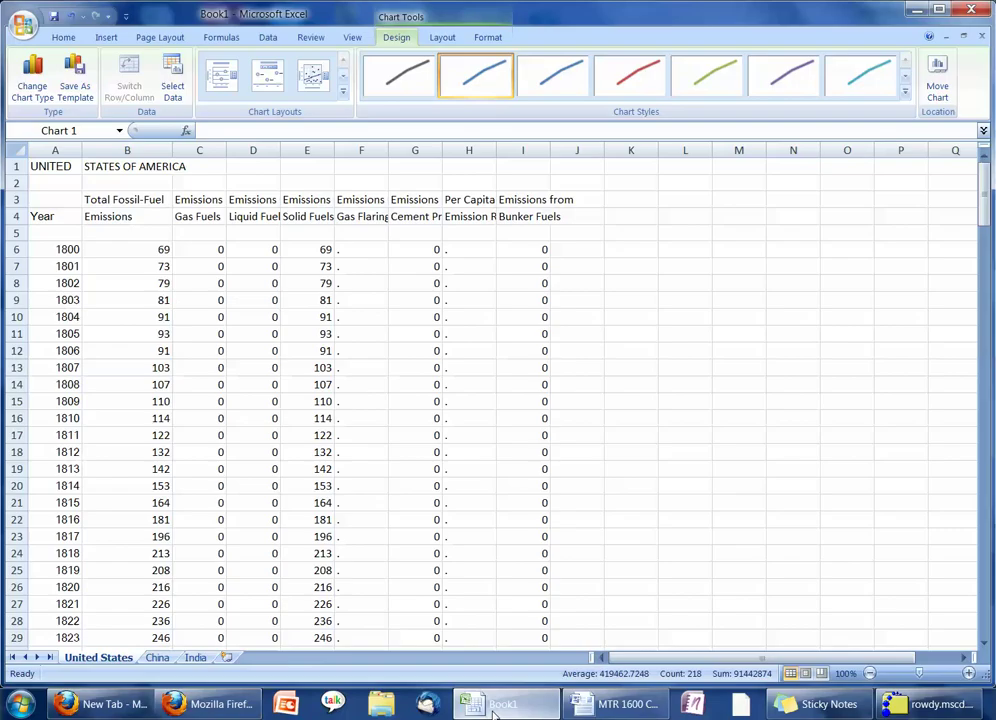
left_click_drag(983, 190, 968, 615)
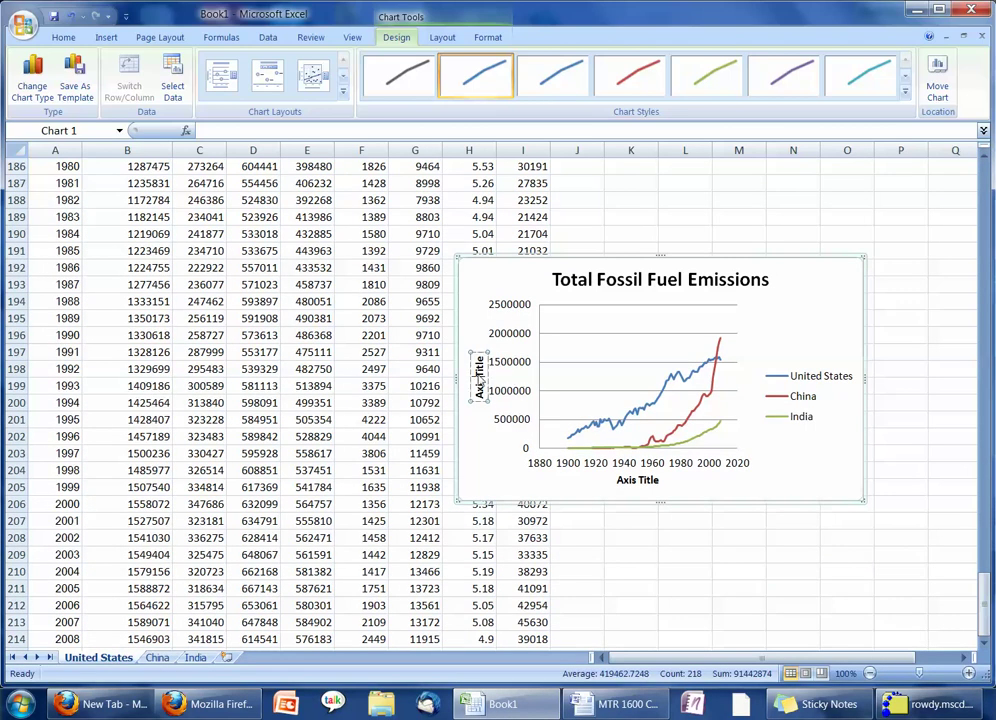
Replace the vertical axis title's placeholder text with "Thousand Metric Tons Carbon".
key("BackSpace")
key("BackSpace")
key("BackSpace")
key("BackSpace")
key("BackSpace")
key("BackSpace")
key("BackSpace")
key("BackSpace")
key("BackSpace")
key("BackSpace")
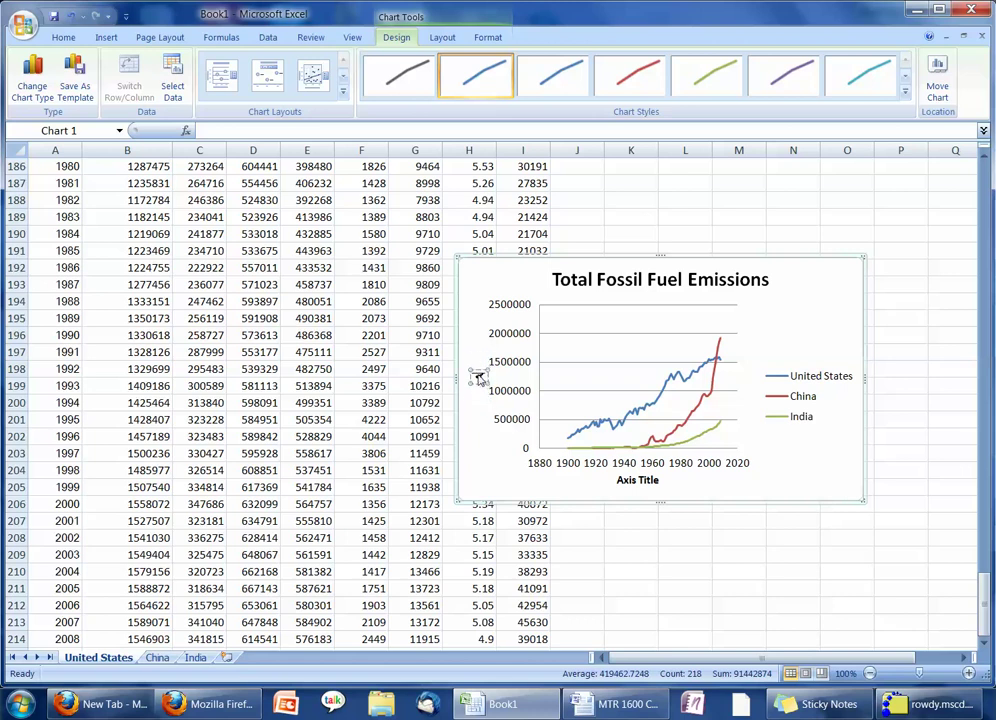
type("Thousand Me")
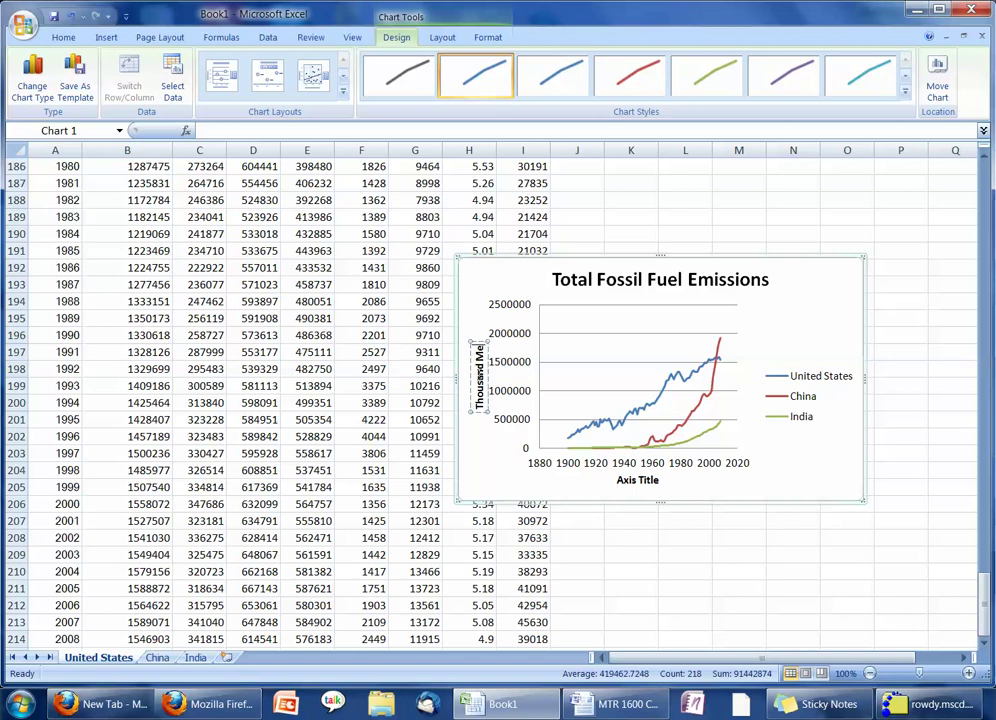
type("tric Tons C")
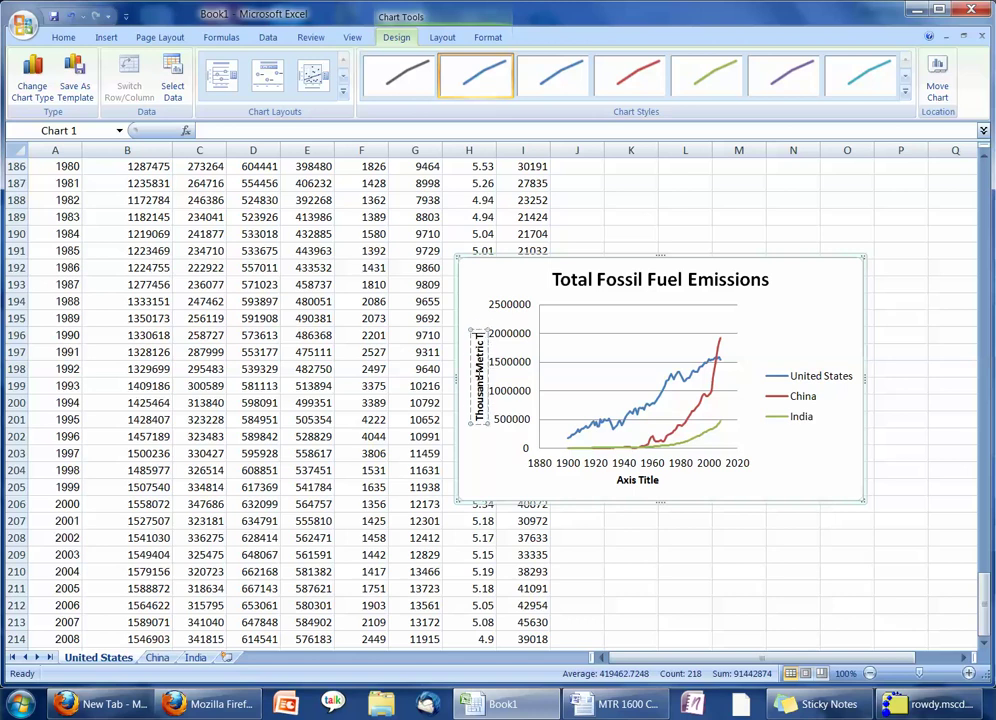
type("arbon")
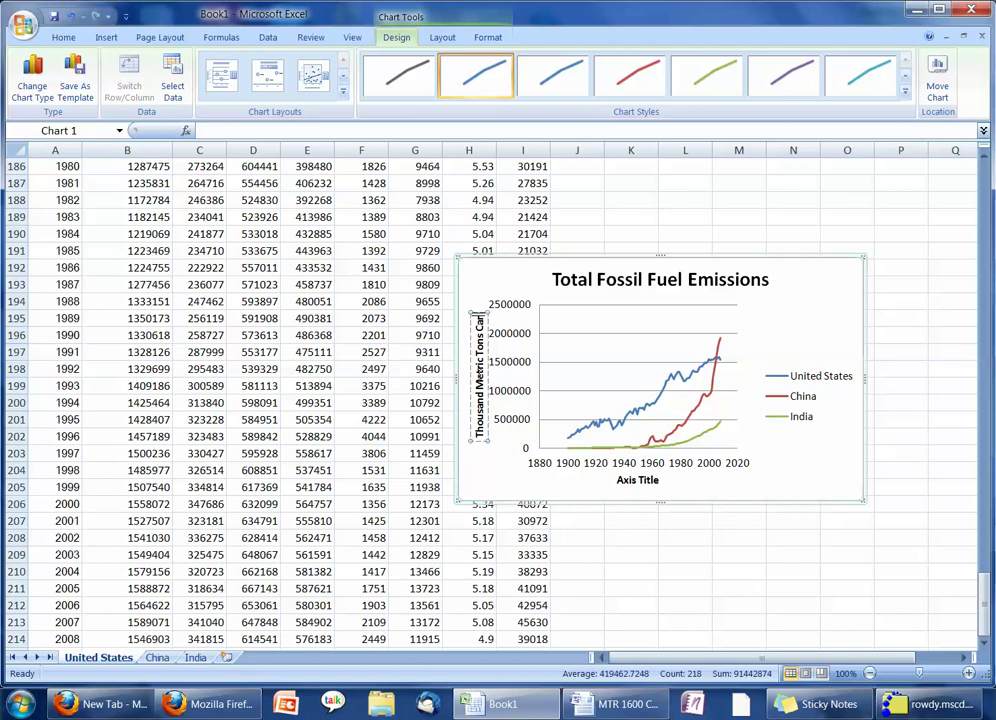
left_click(835, 321)
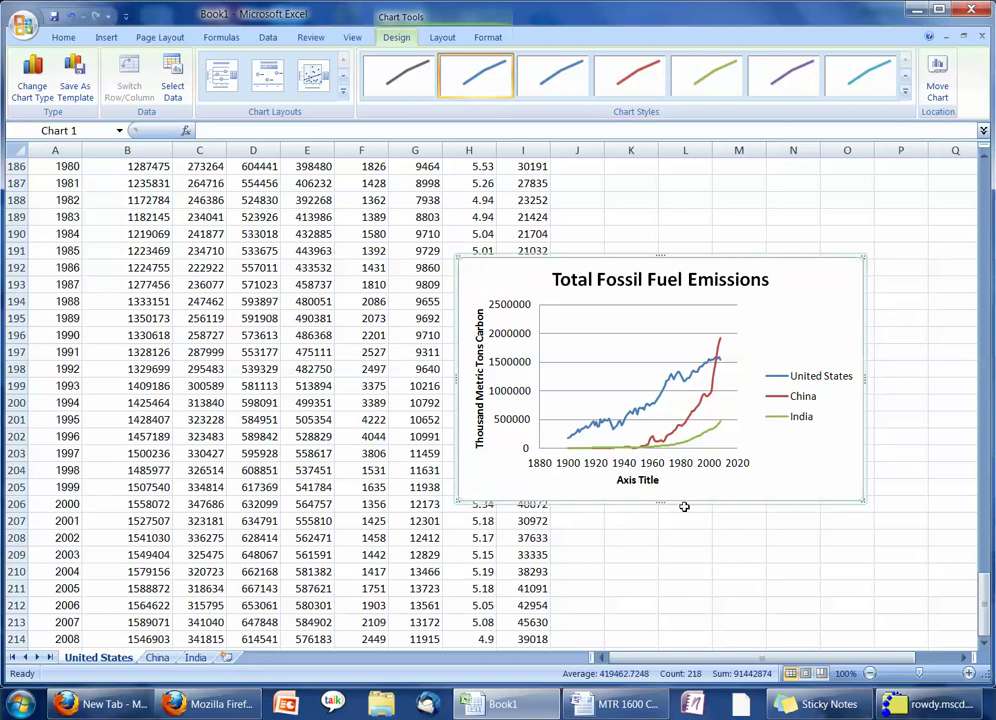
Enlarge the emissions chart to span about columns E to P and rows 181 to 205.
left_click_drag(864, 499, 904, 585)
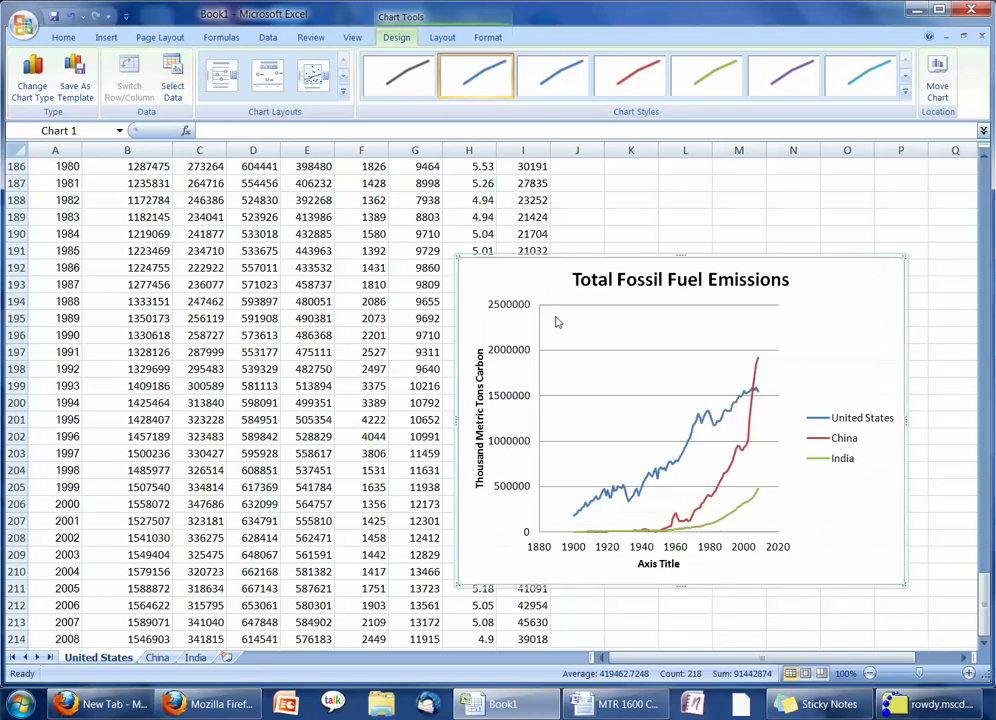
left_click_drag(443, 241, 328, 426)
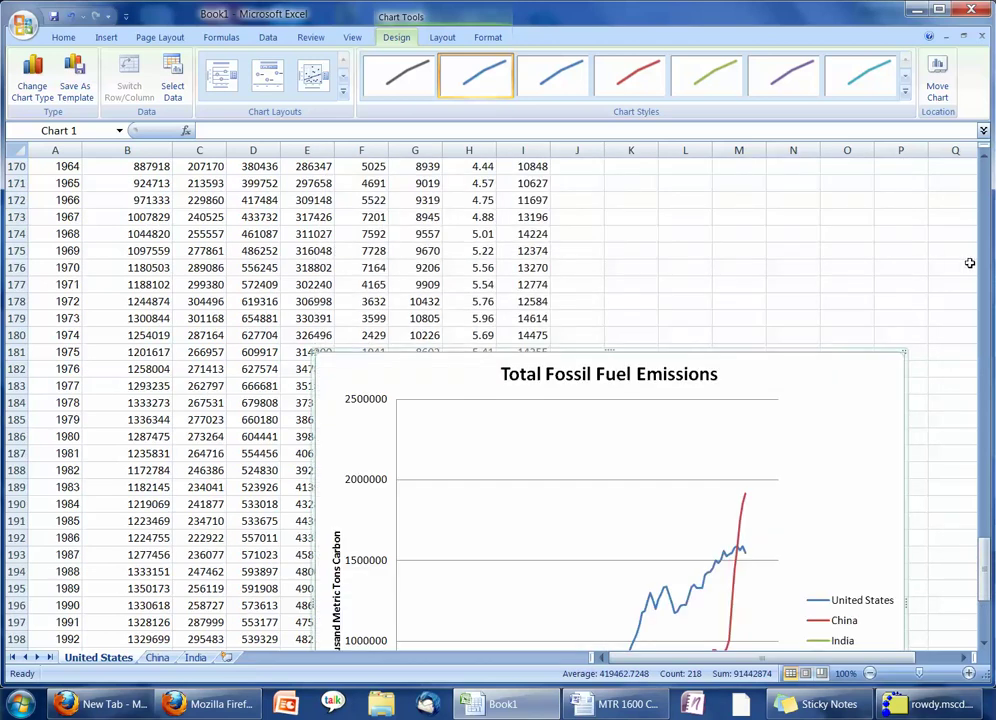
left_click_drag(983, 550, 985, 585)
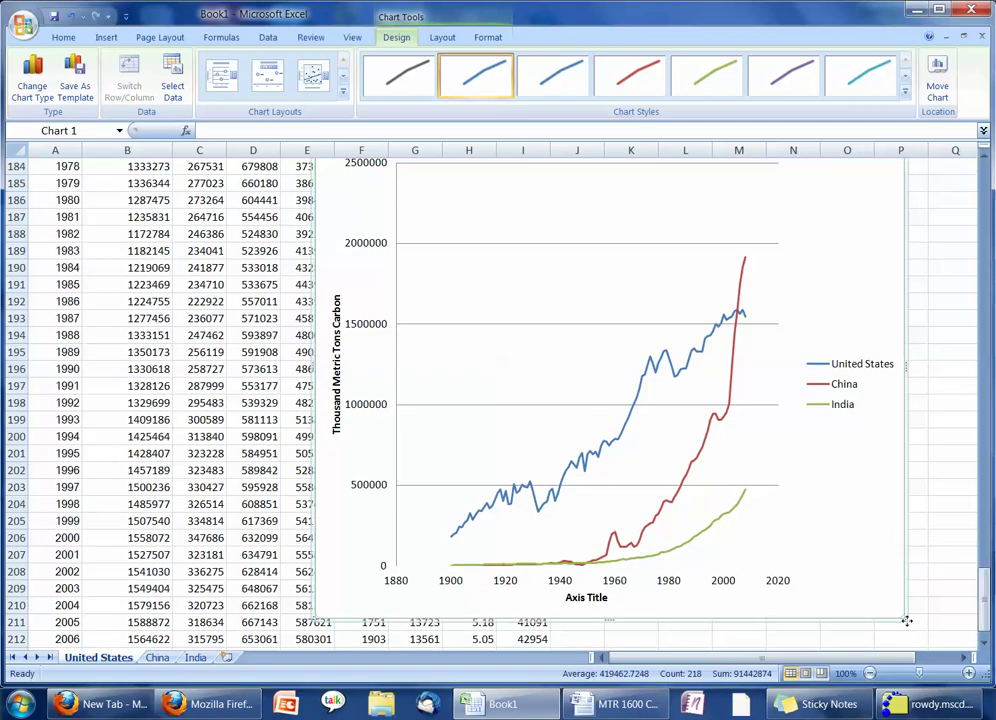
left_click_drag(905, 618, 900, 573)
left_click_drag(984, 600, 985, 613)
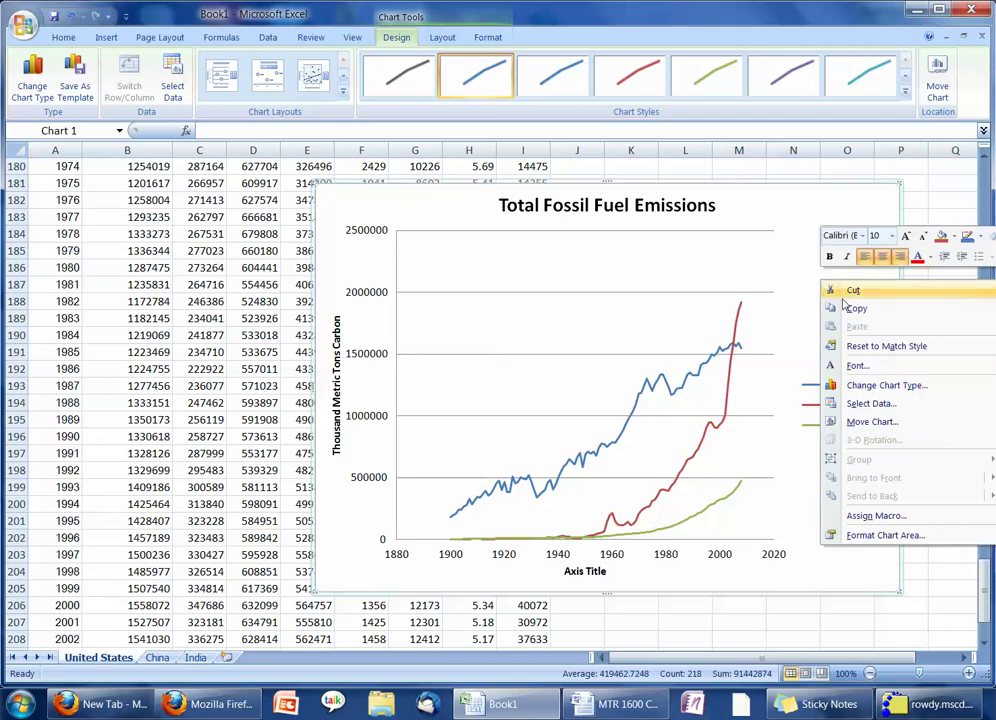
Copy the emissions chart and paste it into a new picture in Paint.
left_click(852, 309)
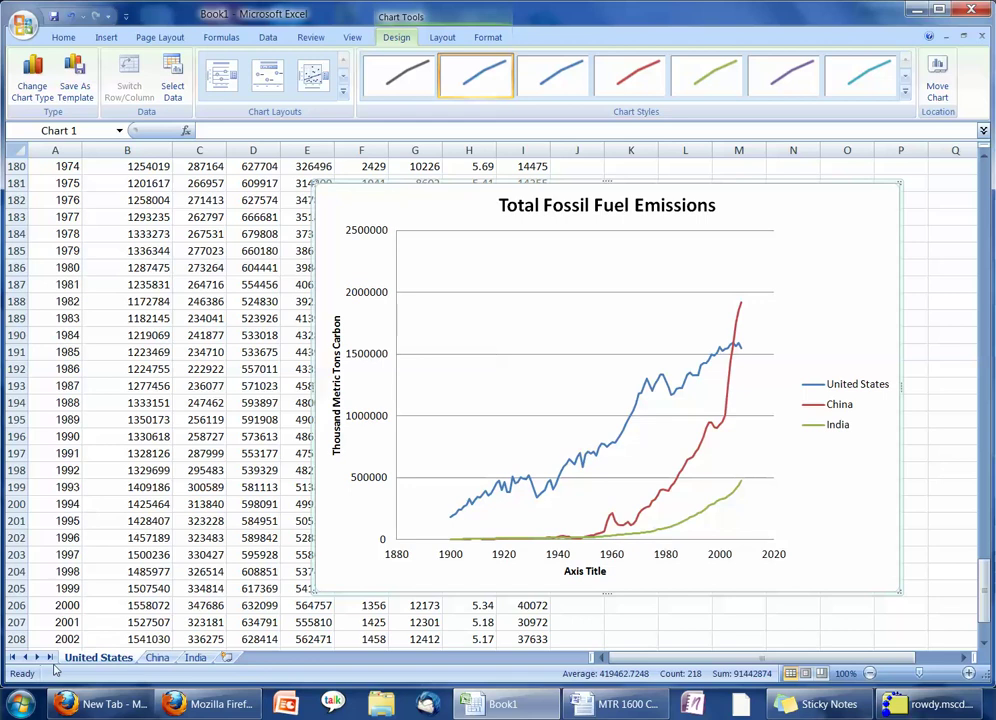
left_click(24, 704)
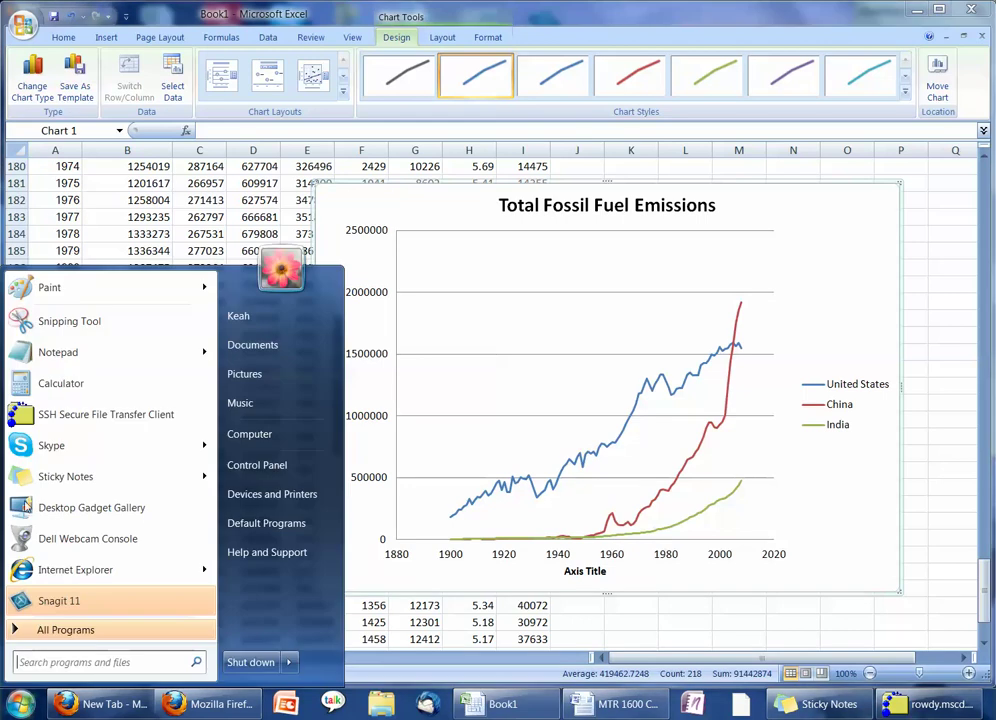
left_click(67, 287)
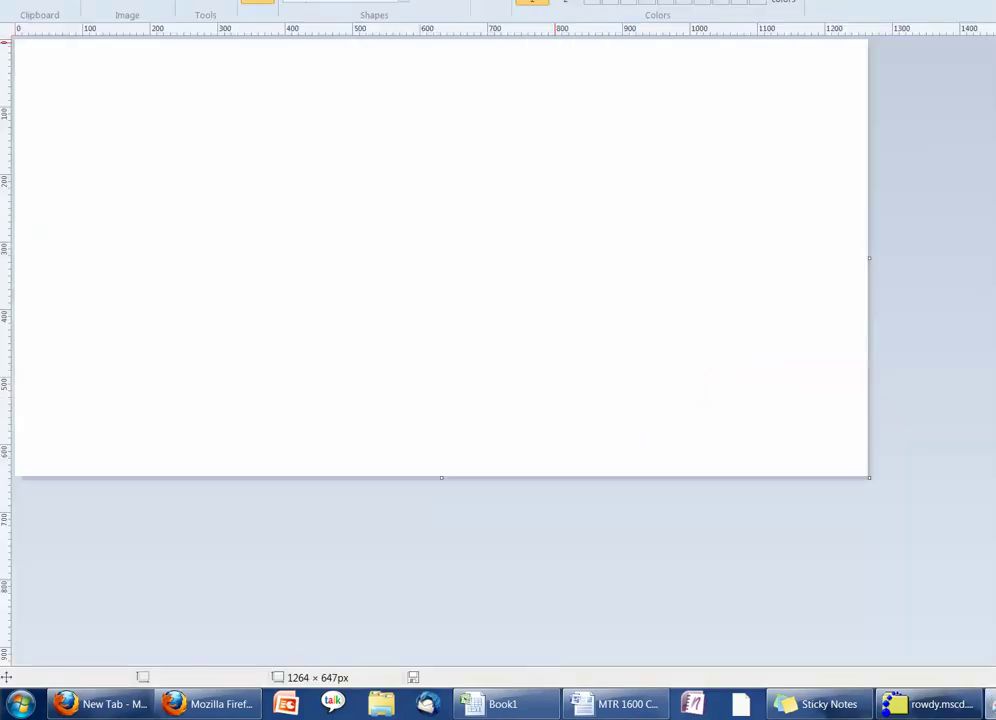
key("super+Down")
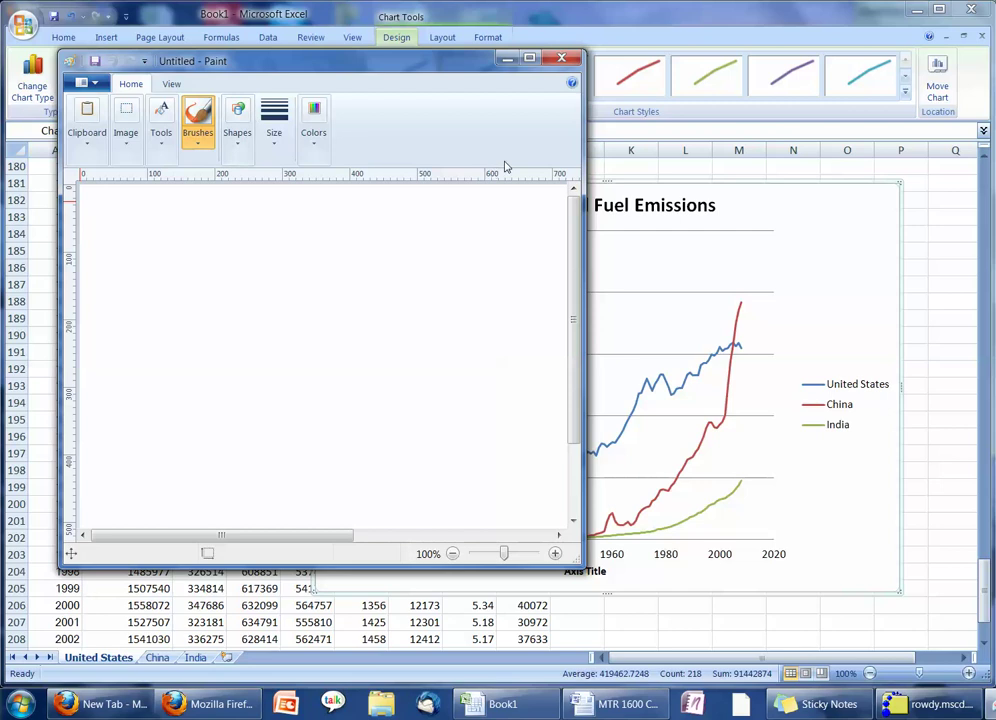
left_click_drag(597, 173, 833, 173)
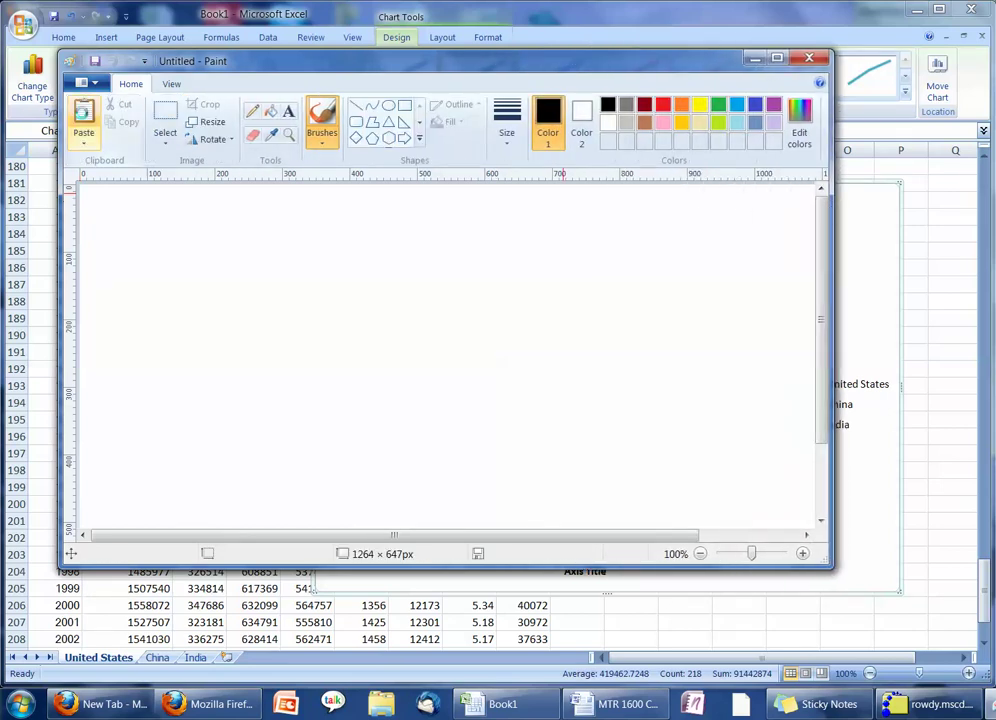
left_click(84, 112)
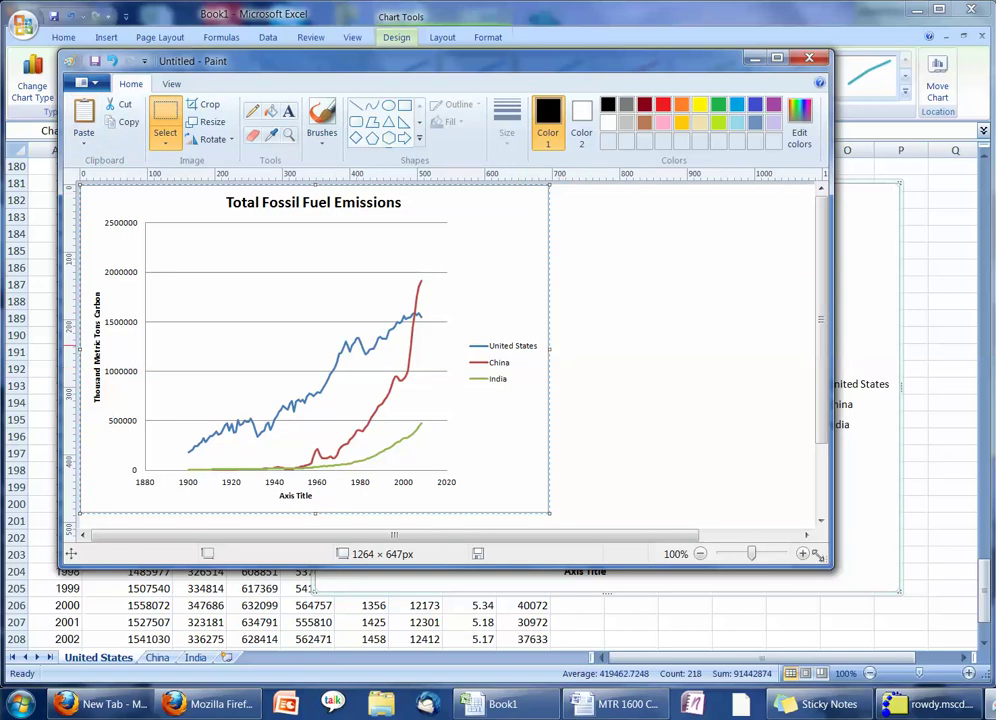
Trim the canvas to the pasted chart at 698 × 488 px and open the Save As dialog for the picture.
mouse_move(827, 569)
left_mouse_down()
mouse_move(849, 576)
mouse_move(927, 648)
left_mouse_up()
left_click_drag(915, 552, 919, 640)
left_click(891, 596)
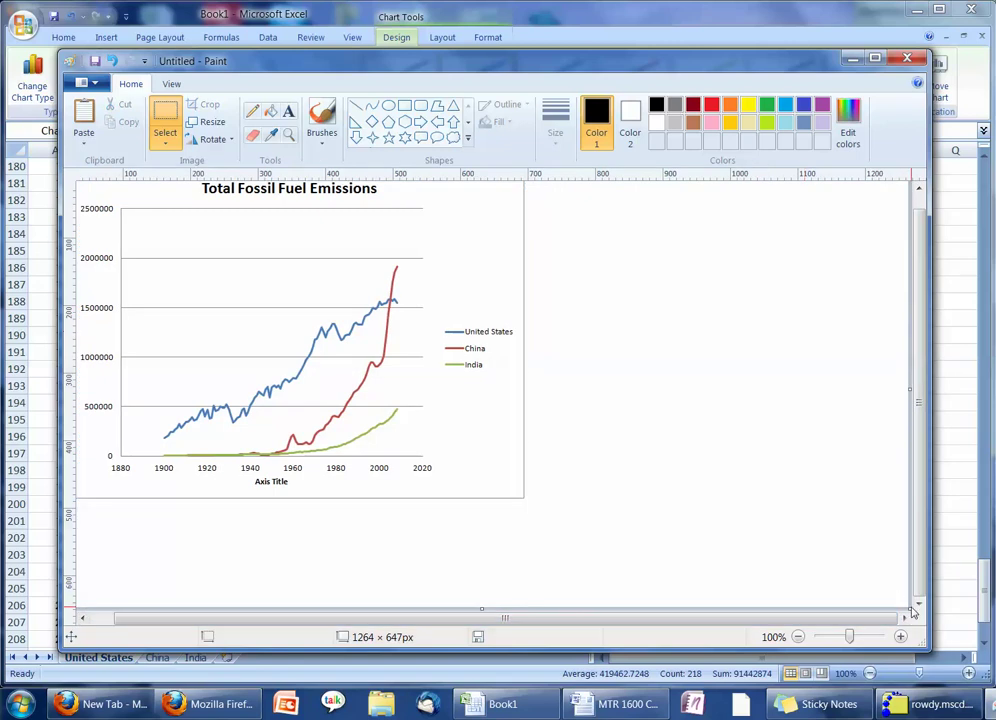
left_click_drag(822, 571, 526, 499)
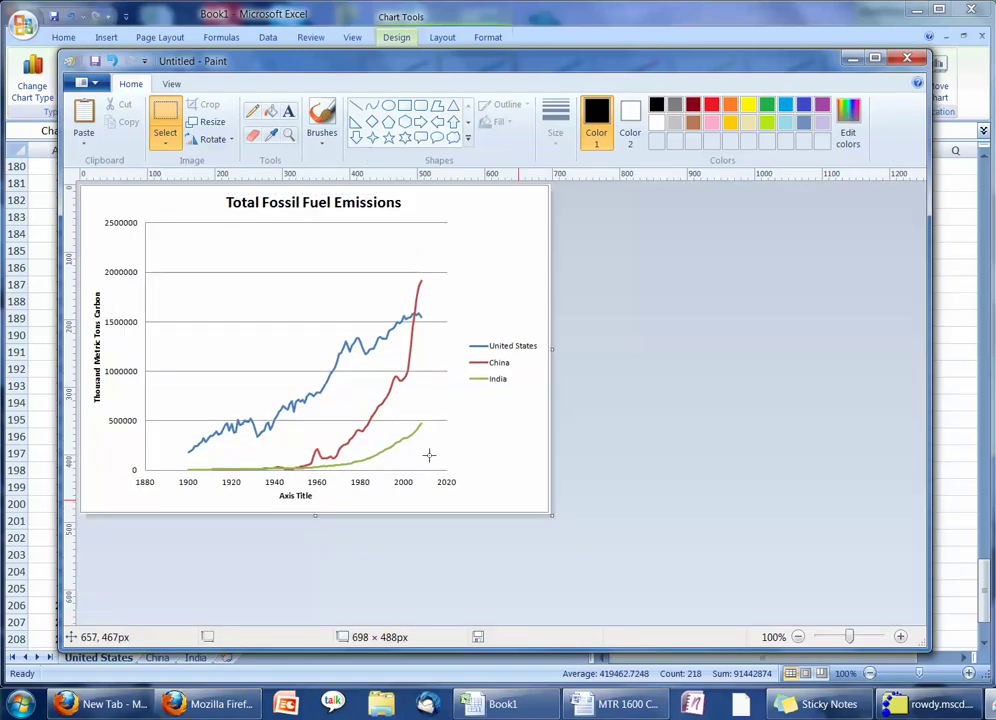
left_click(88, 84)
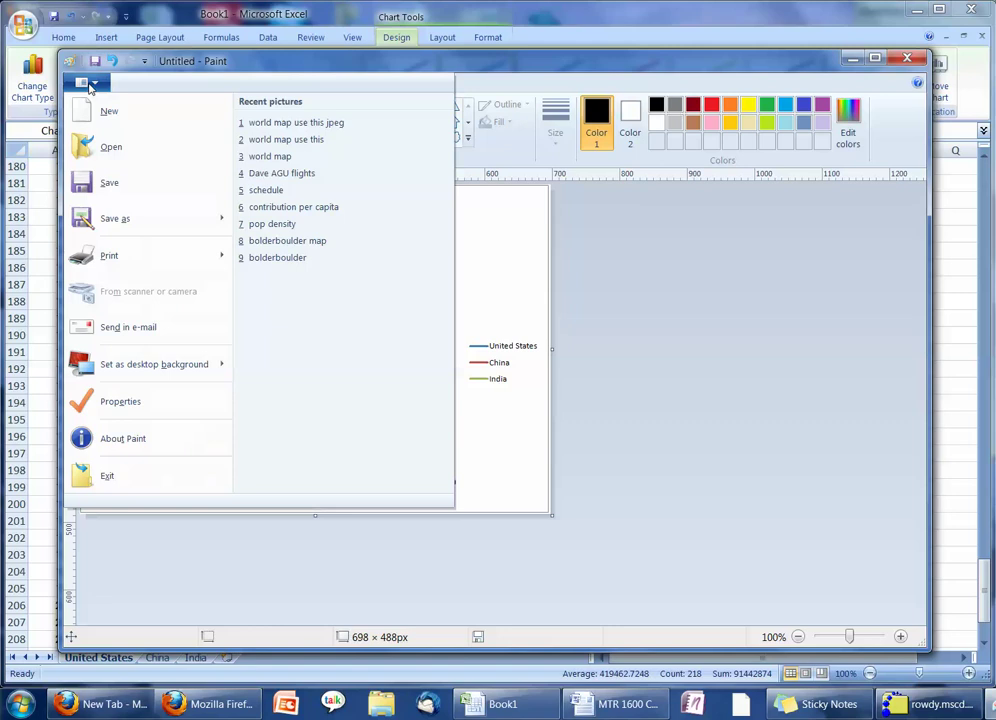
left_click(105, 220)
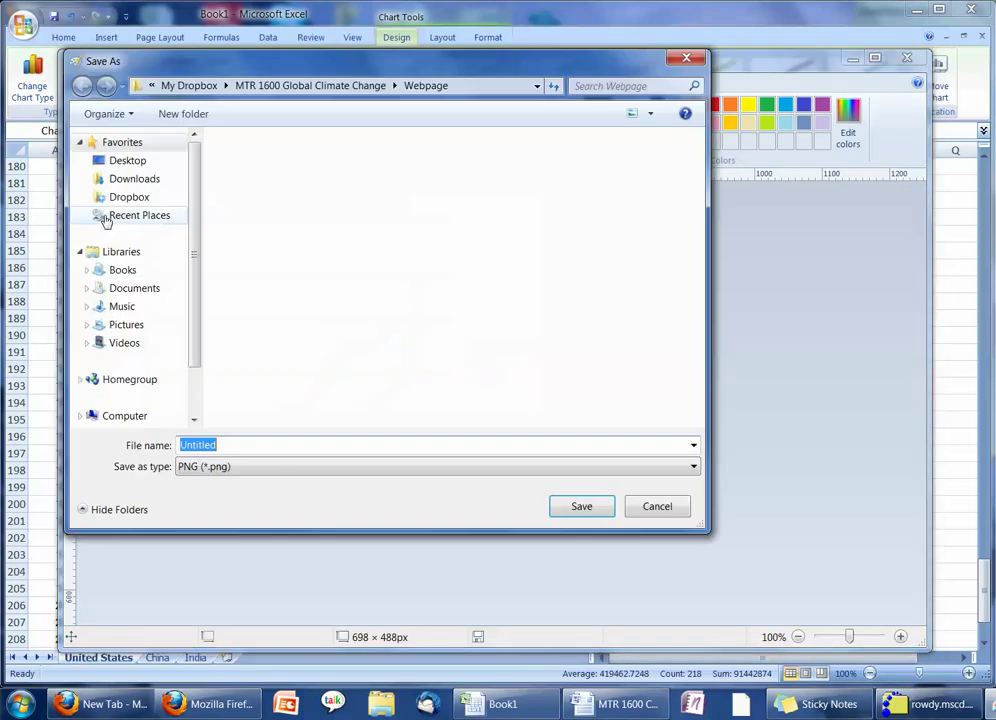
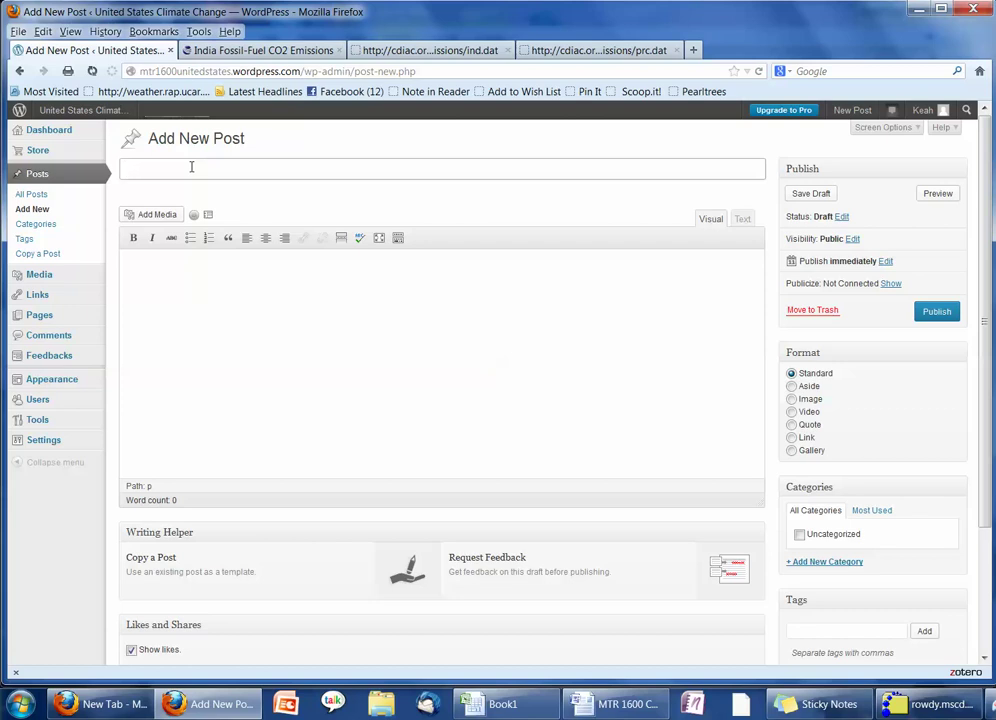
Title the new WordPress post "United States Contribution to Climate Change" and add blank lines to its body.
type("nited States Contribution to C")
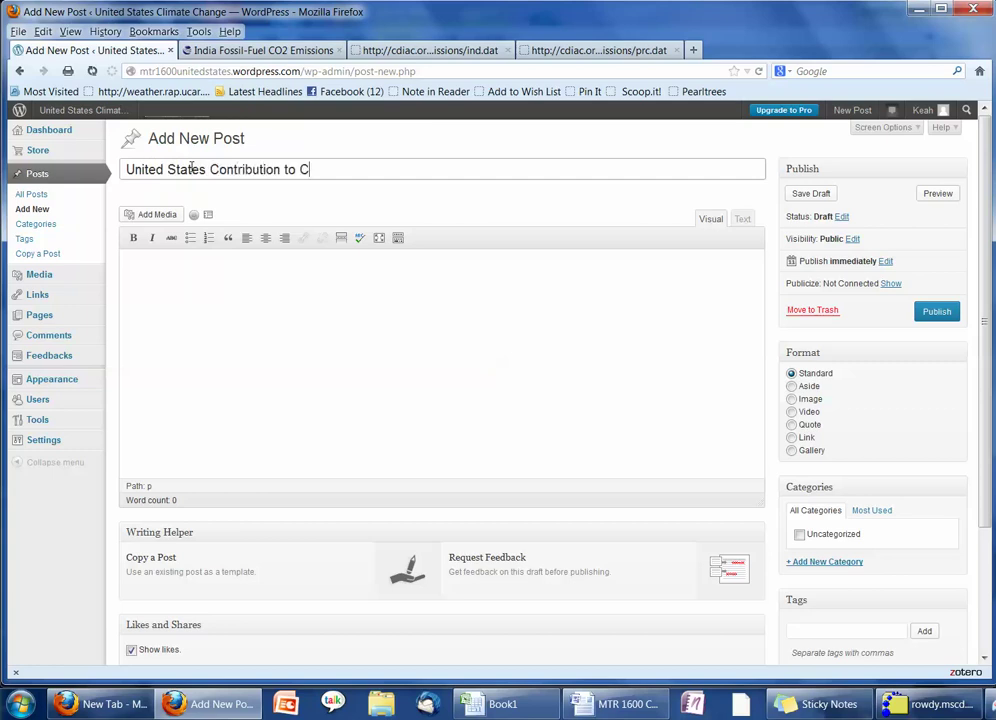
type("limate Change")
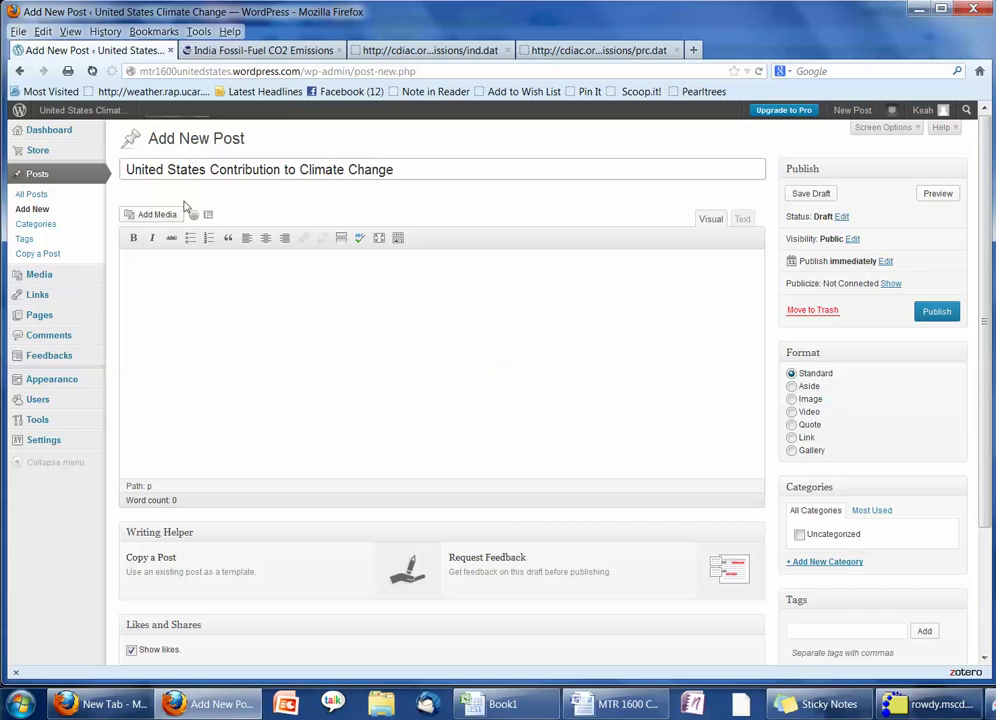
left_click(171, 300)
key("Return")
key("Return")
key("Return")
key("Return")
key("Return")
key("Return")
key("Return")
key("Return")
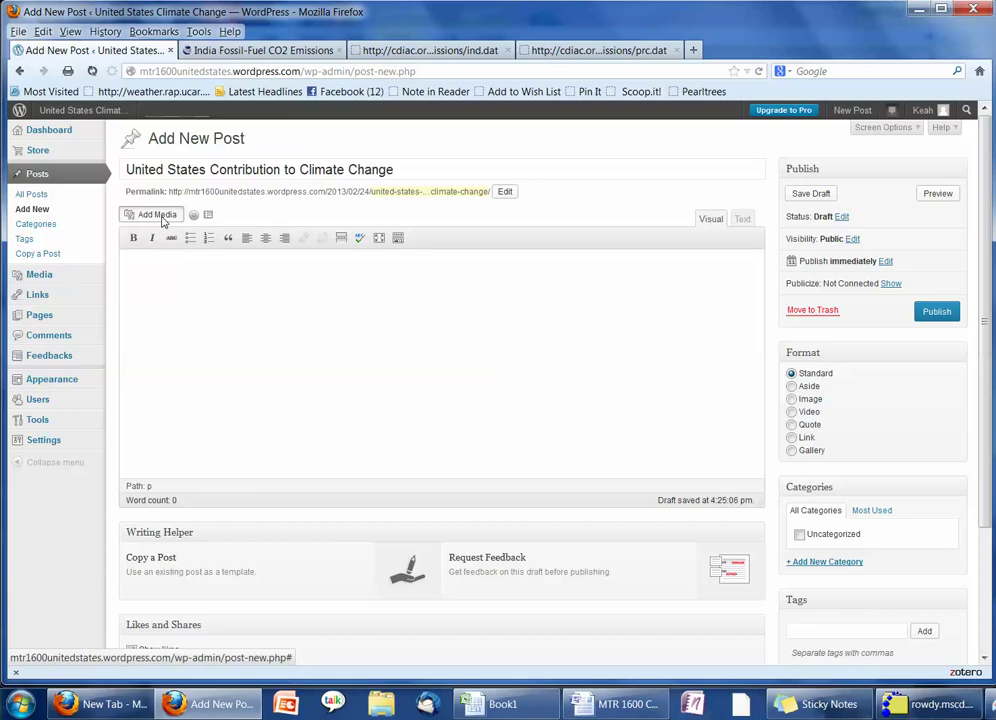
Upload the emissions picture to the post's media from the Dropbox folder MTR 1600 Global Climate Change > Webpage.
left_click(160, 216)
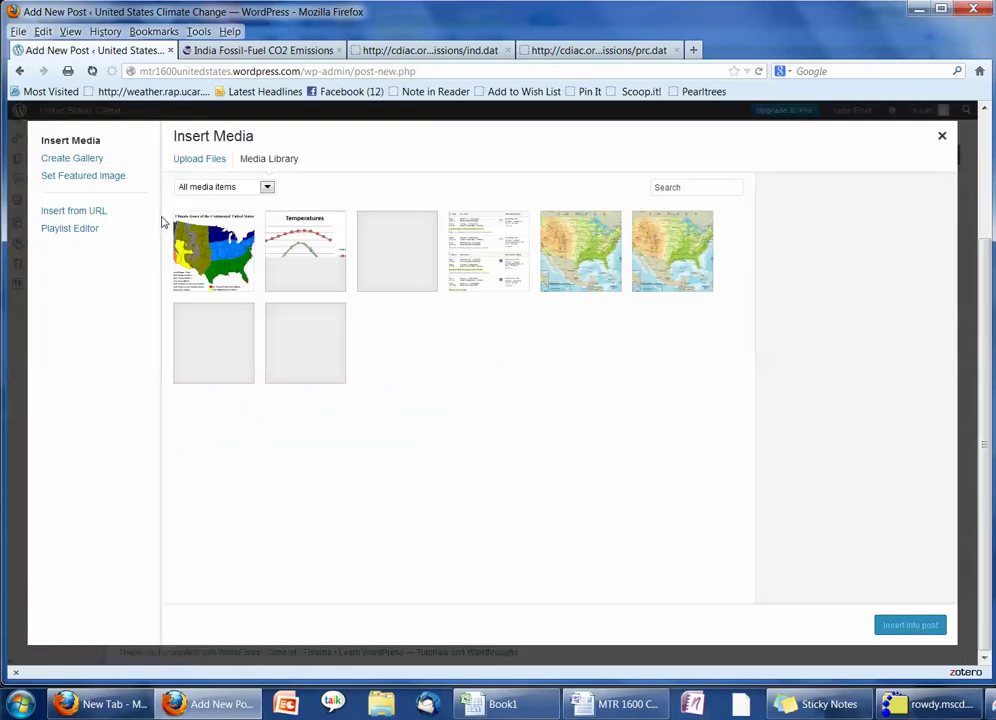
left_click(198, 166)
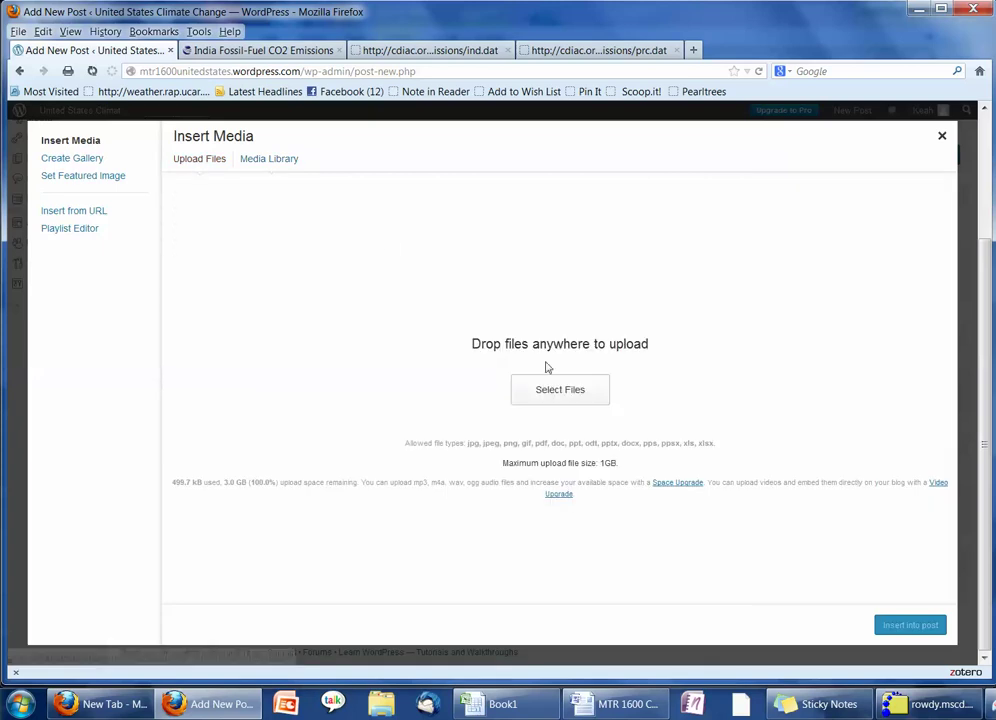
left_click(557, 396)
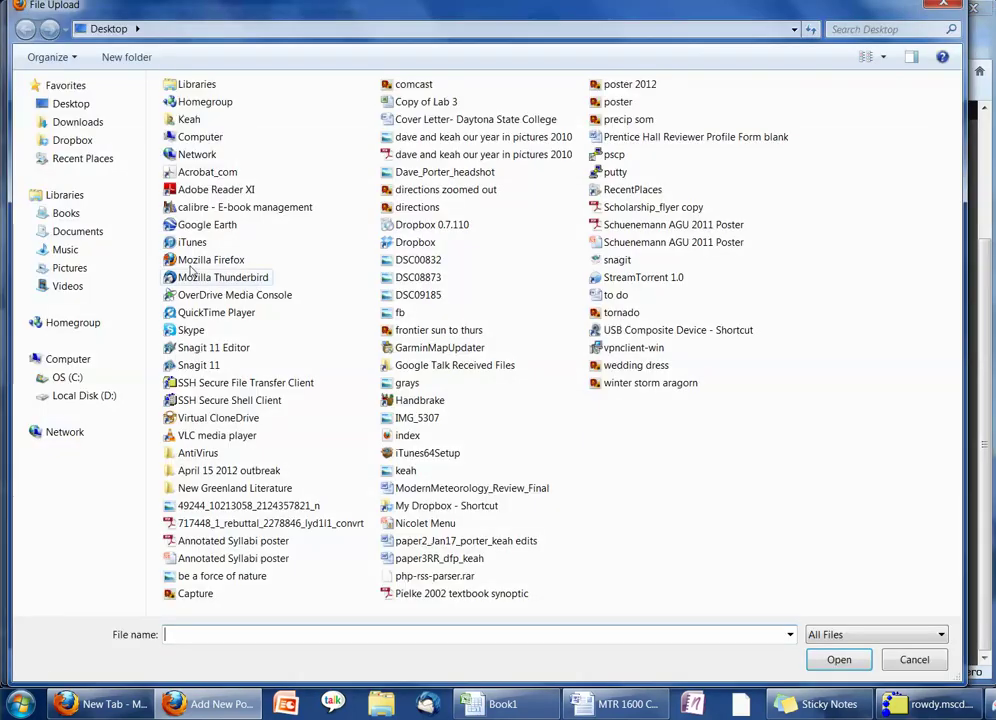
left_click(72, 141)
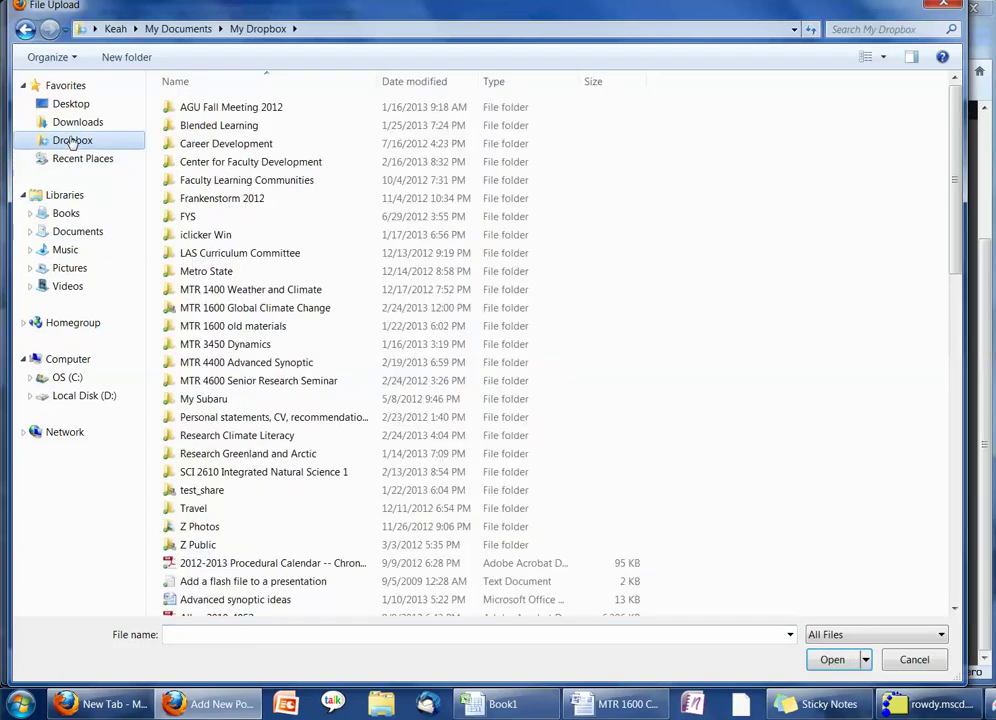
double_click(192, 306)
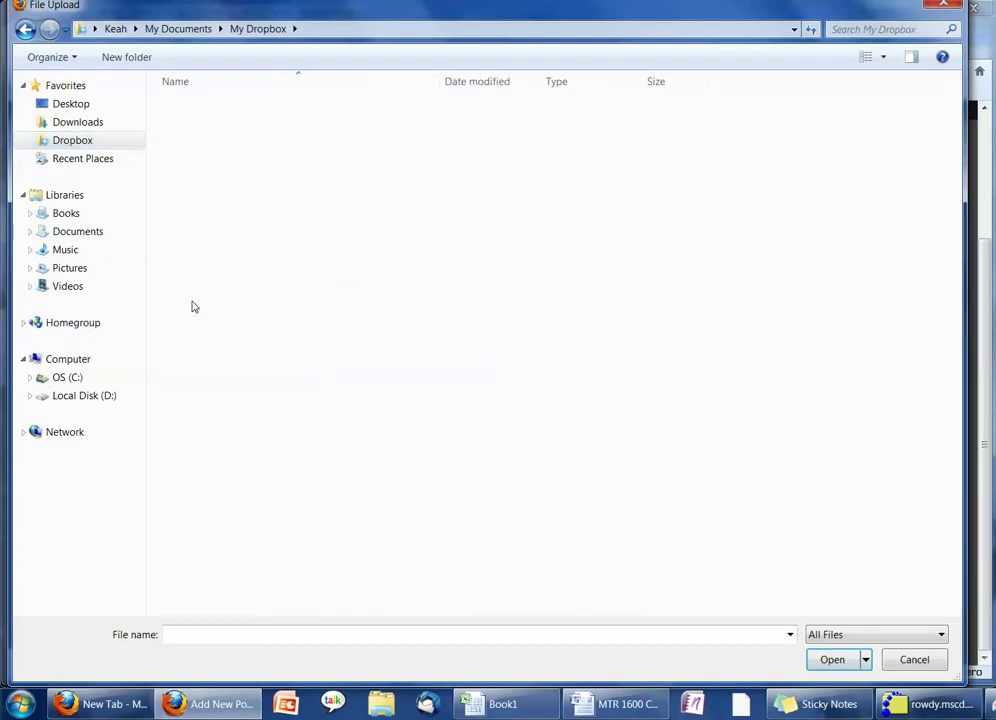
double_click(204, 346)
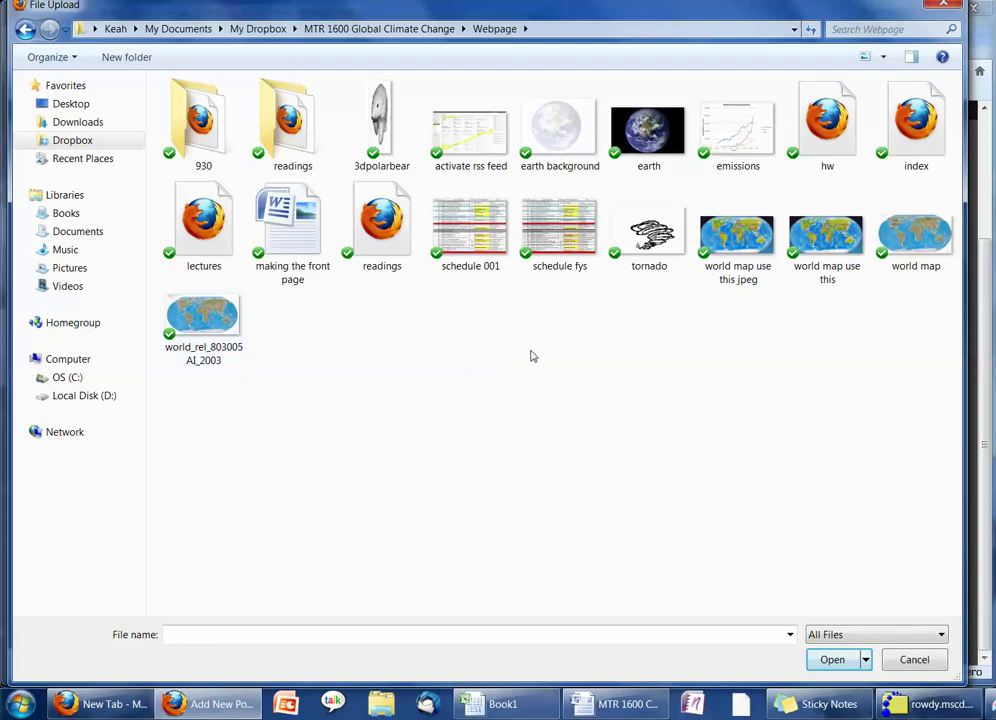
left_click(730, 160)
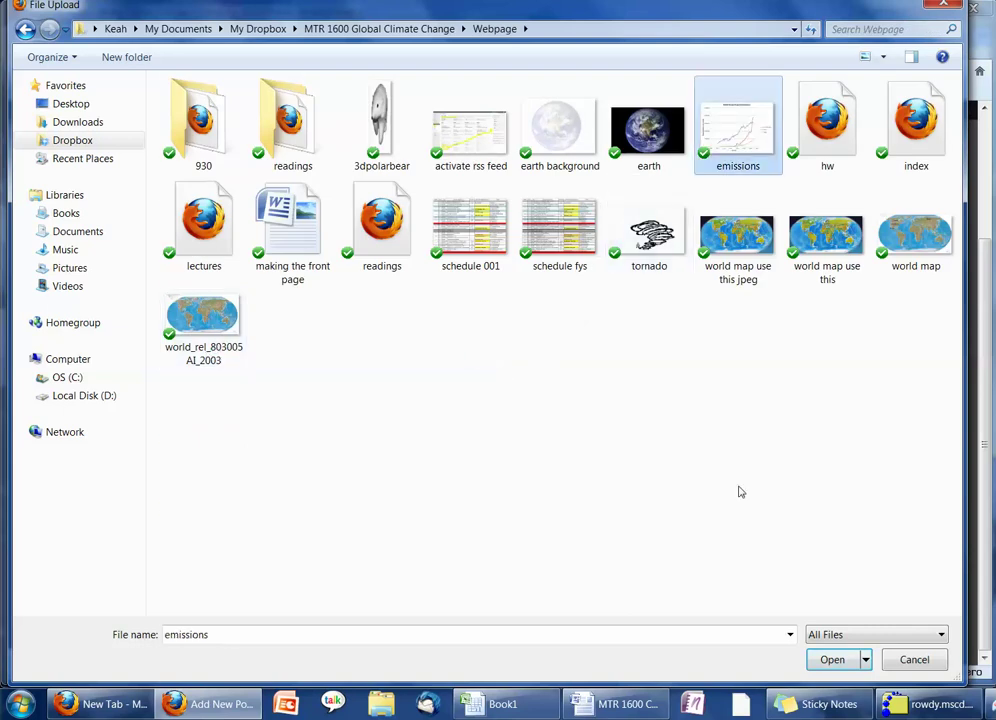
left_click(828, 659)
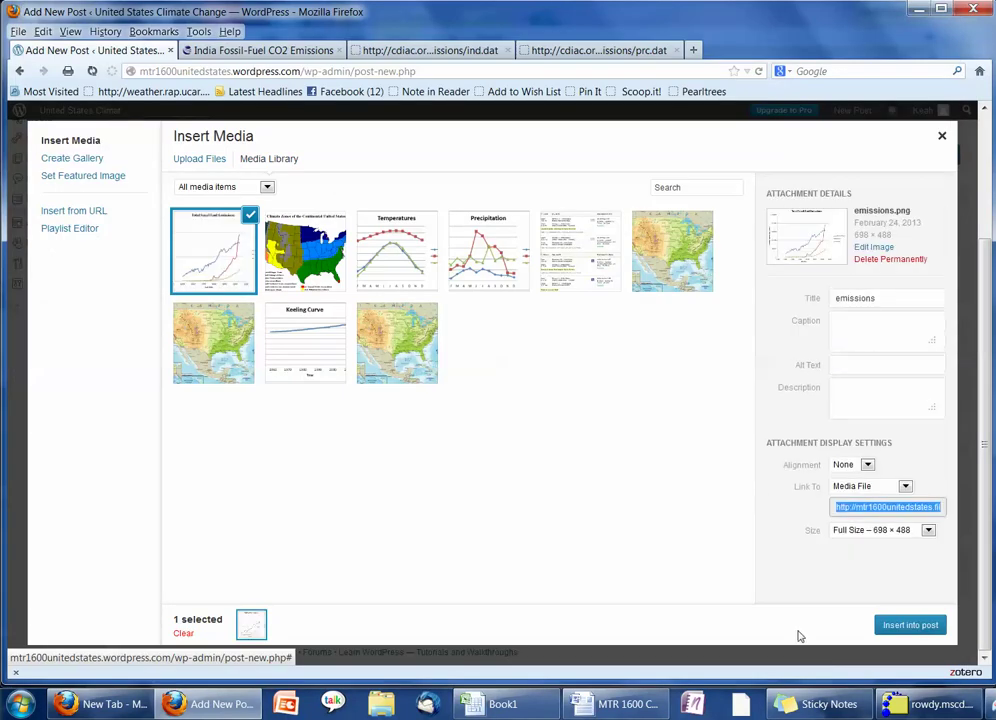
Insert the uploaded emissions picture into the post at Full Size – 698 × 488.
left_click(928, 531)
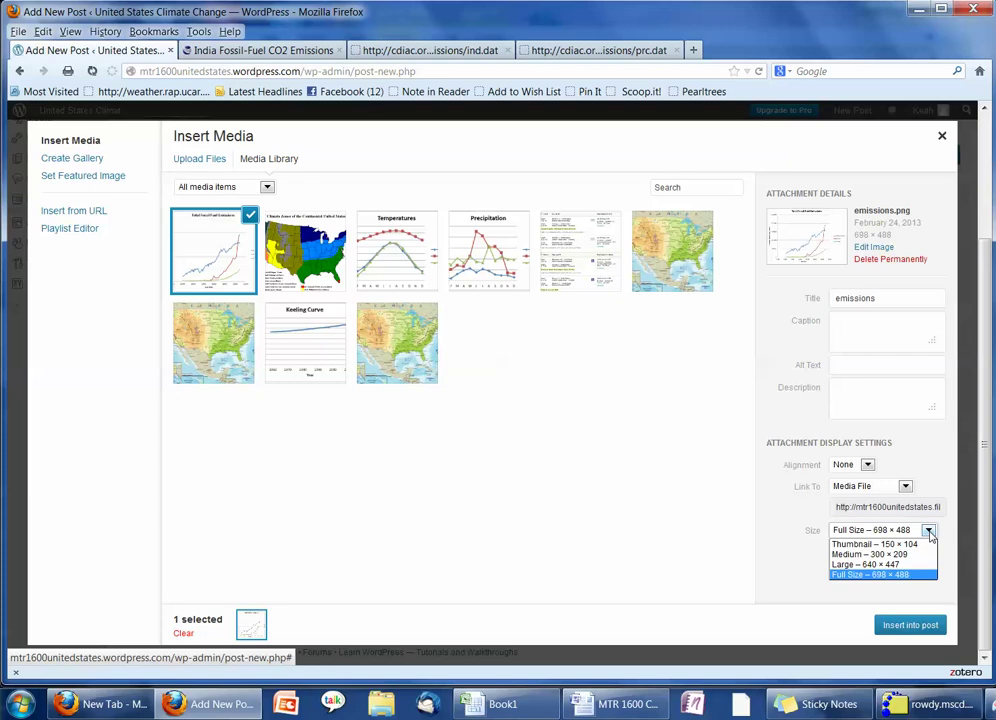
left_click(903, 576)
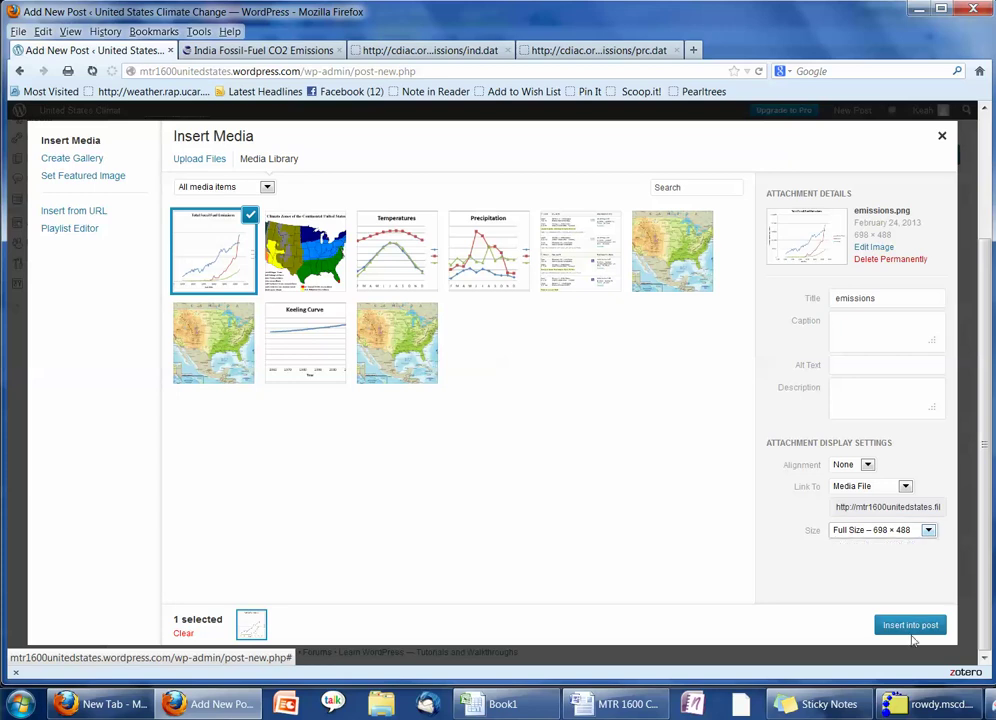
left_click(915, 626)
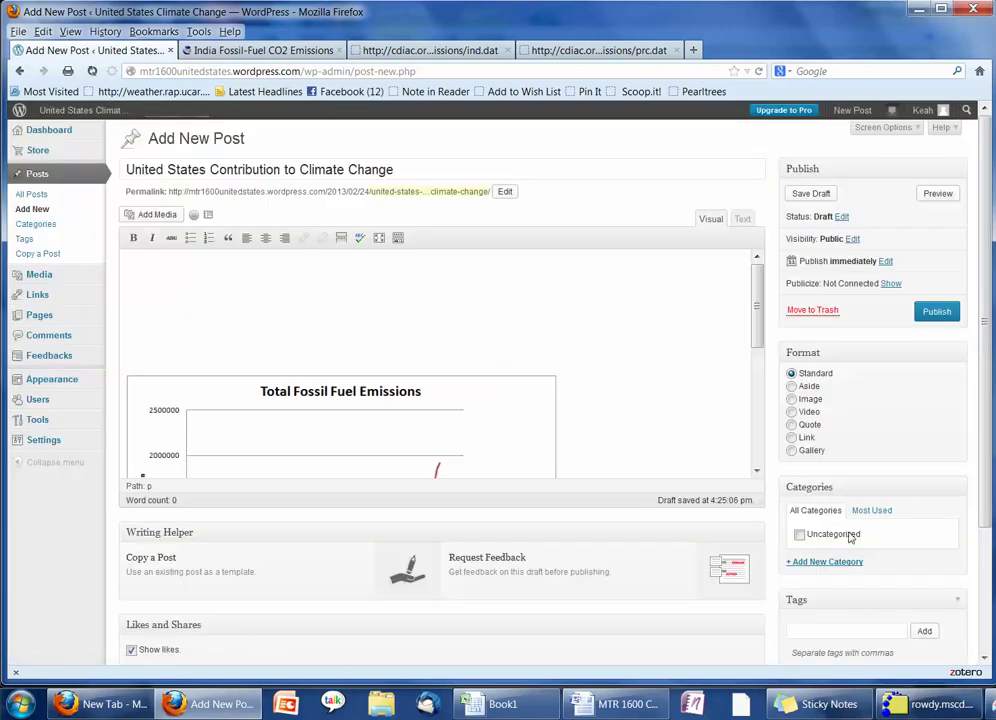
left_click_drag(757, 302, 760, 418)
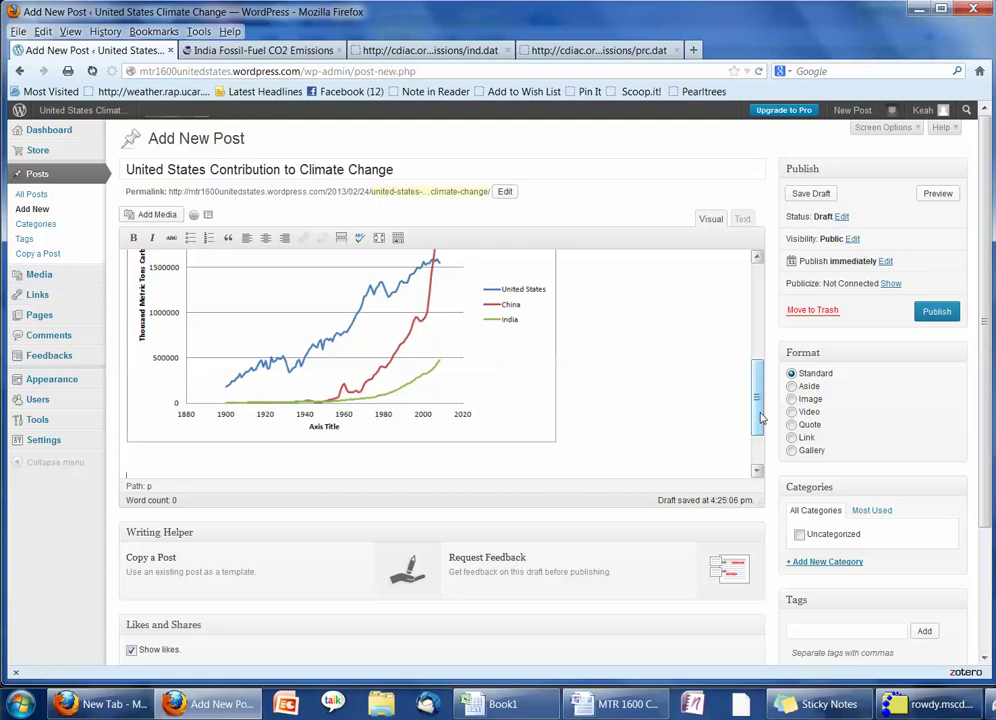
type("Data pulled from")
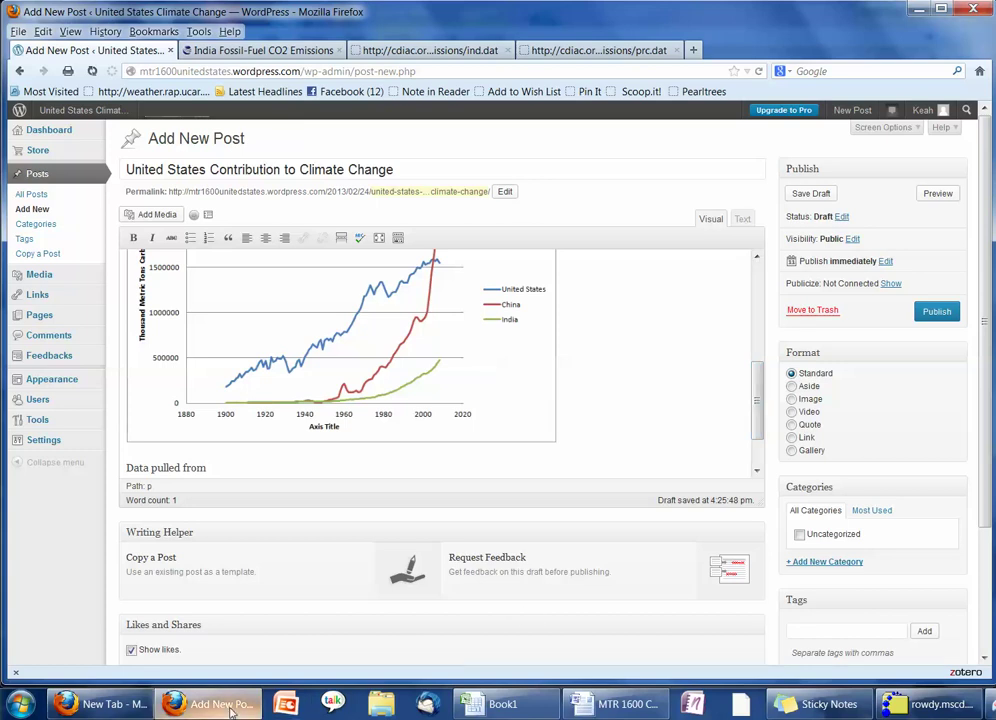
mouse_move(211, 705)
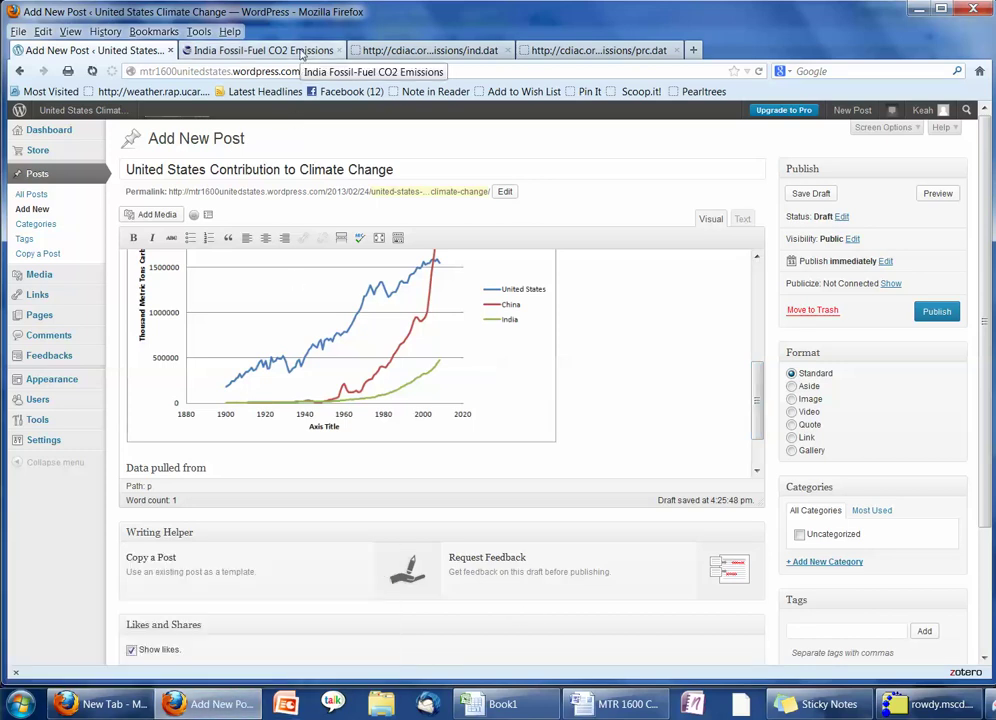
left_click(263, 50)
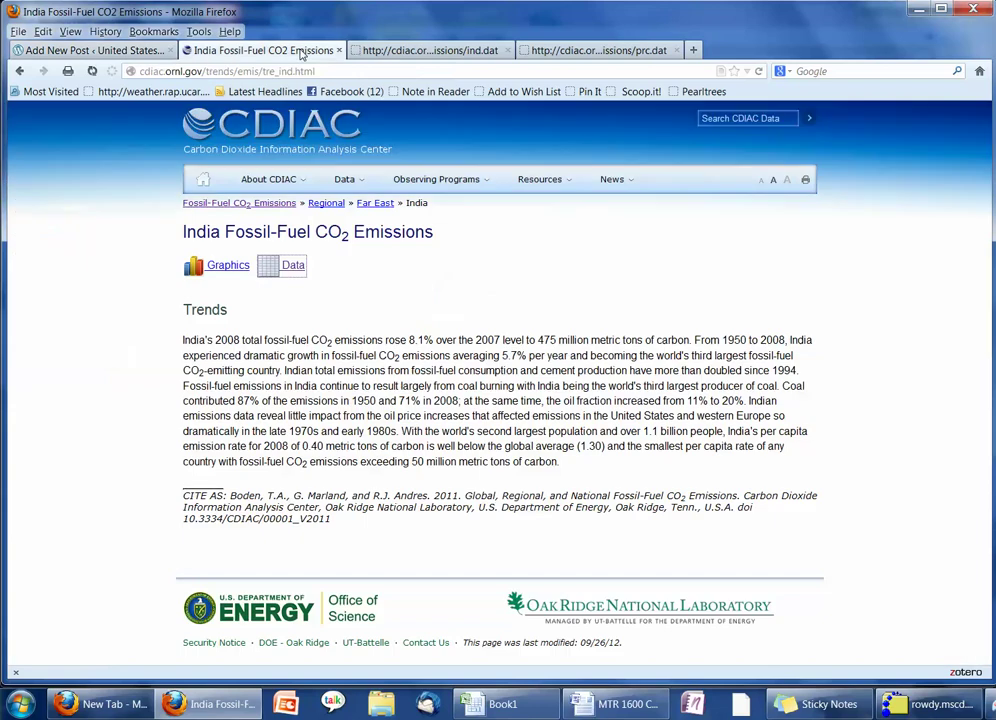
left_click(18, 72)
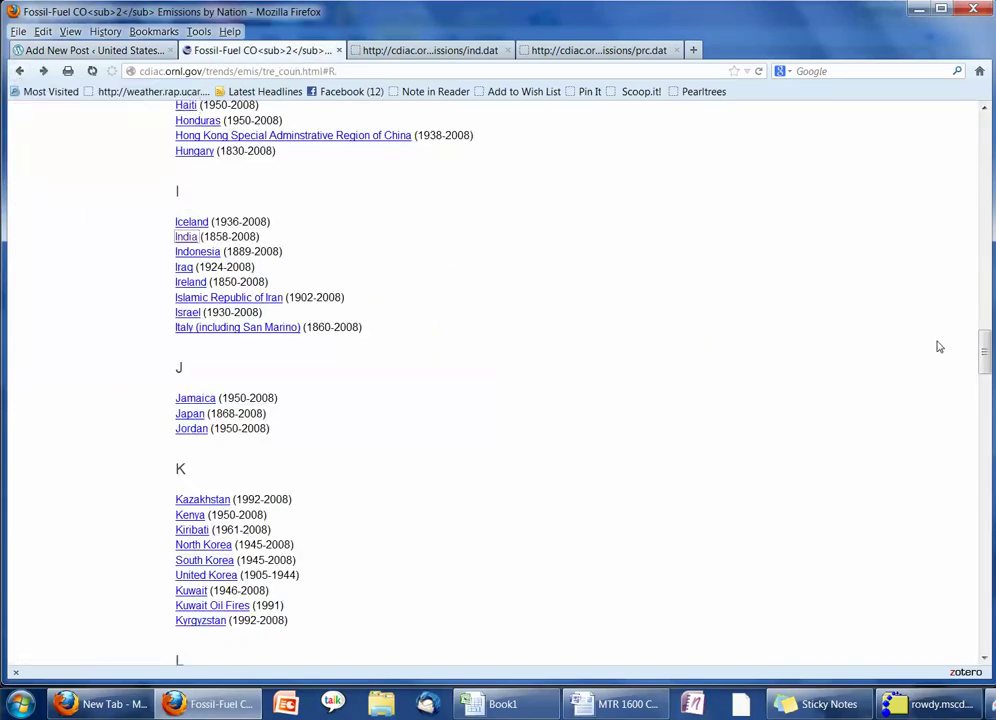
left_click(393, 73)
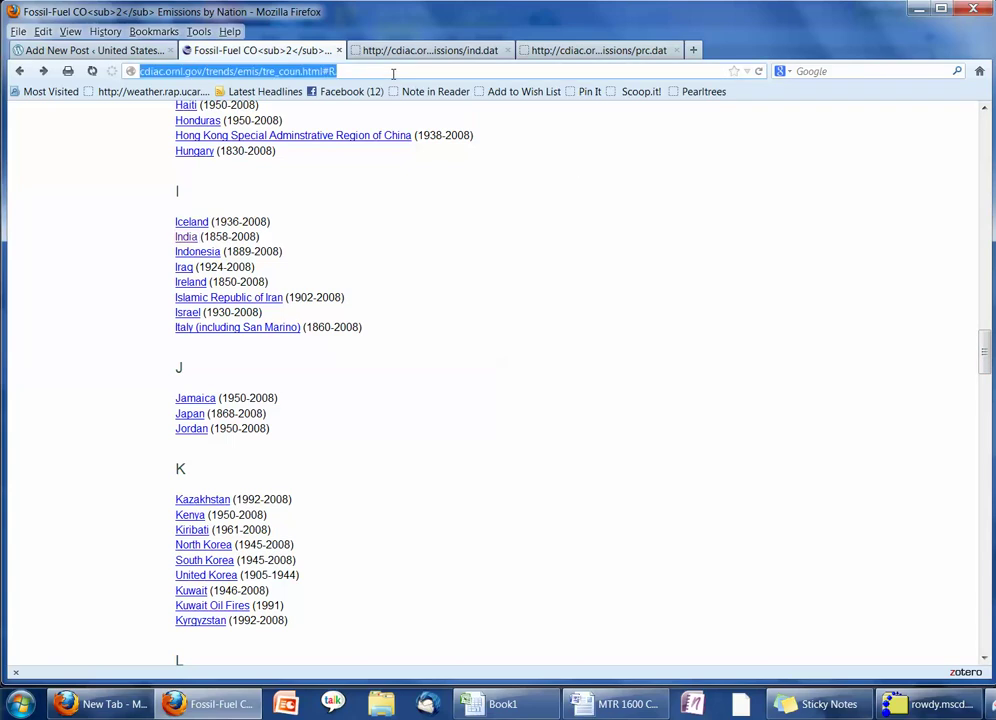
left_click(137, 52)
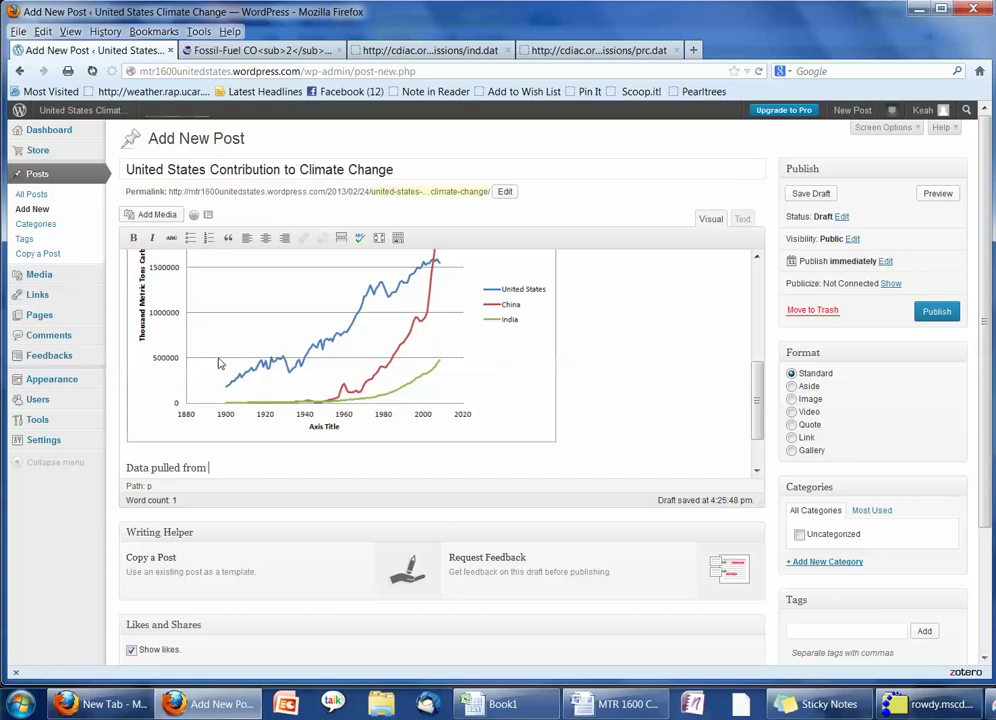
type("http://cdiac.ornl.gov/trends/emis/tre_coun.html#R.")
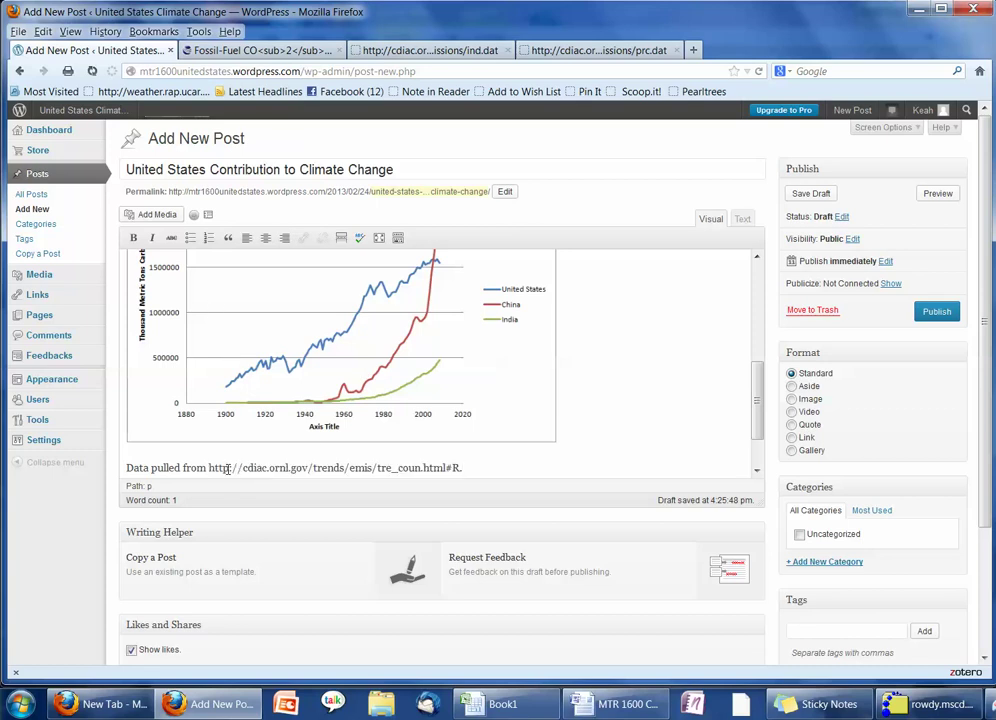
Turn the source address below the chart into a link to itself, titled "CDIAC" and opening in a new window/tab.
left_click_drag(208, 467, 462, 467)
key("ctrl+c")
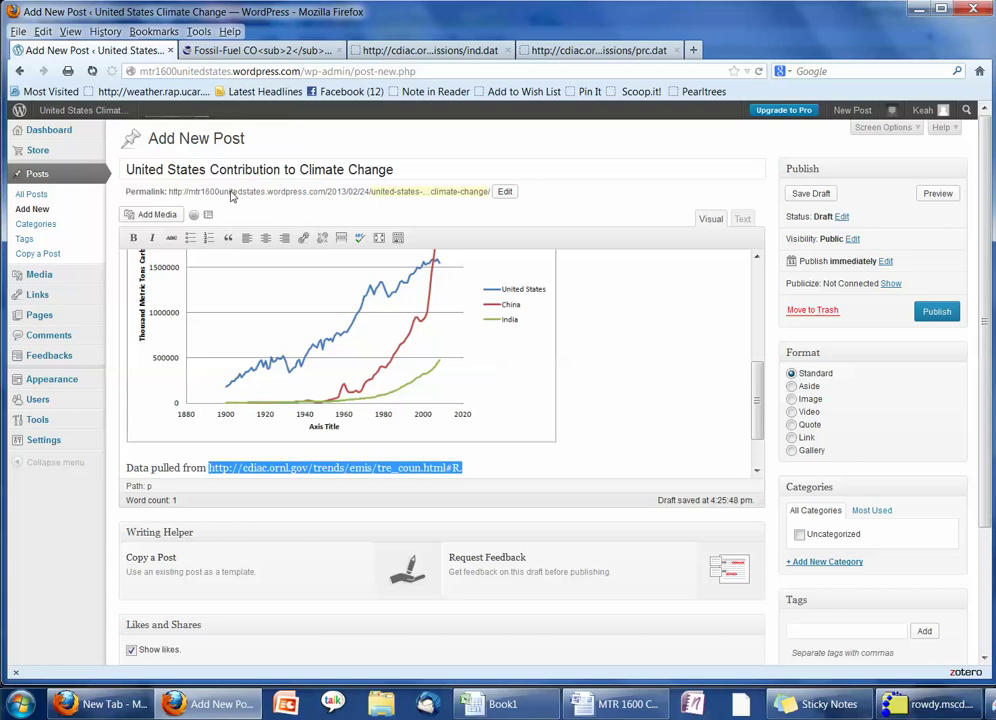
left_click(304, 239)
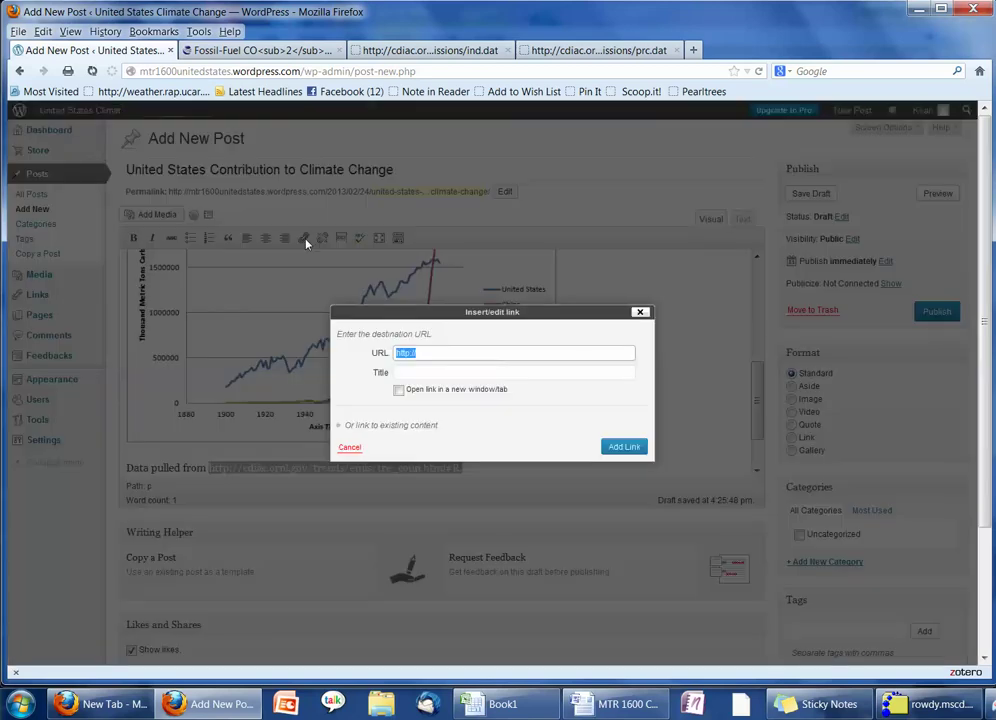
key("ctrl+v")
left_click(417, 372)
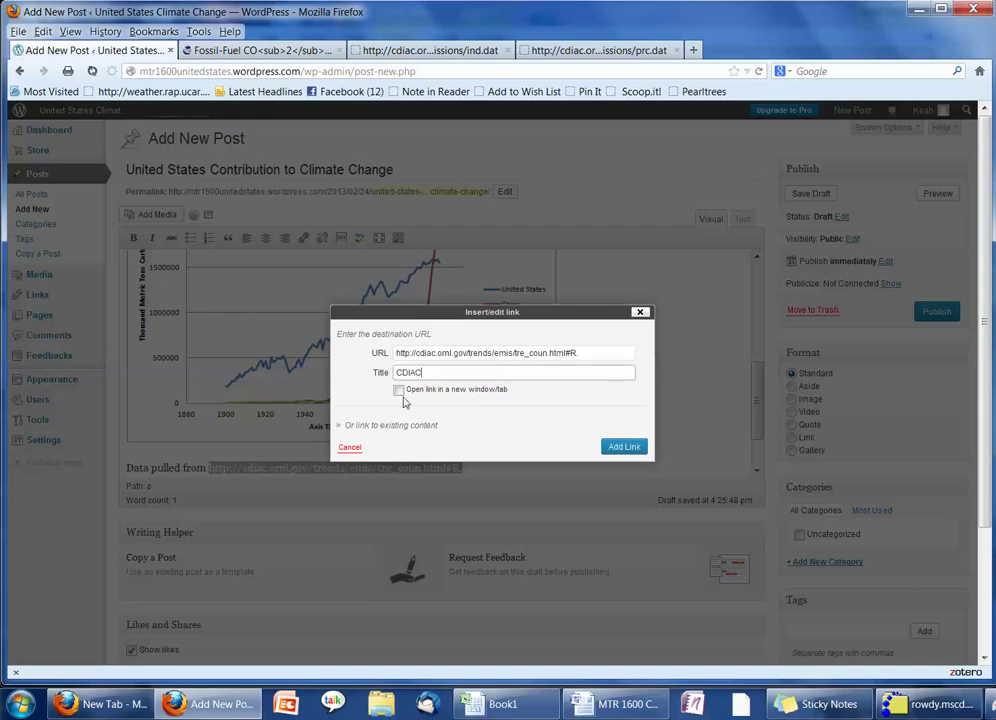
left_click(399, 391)
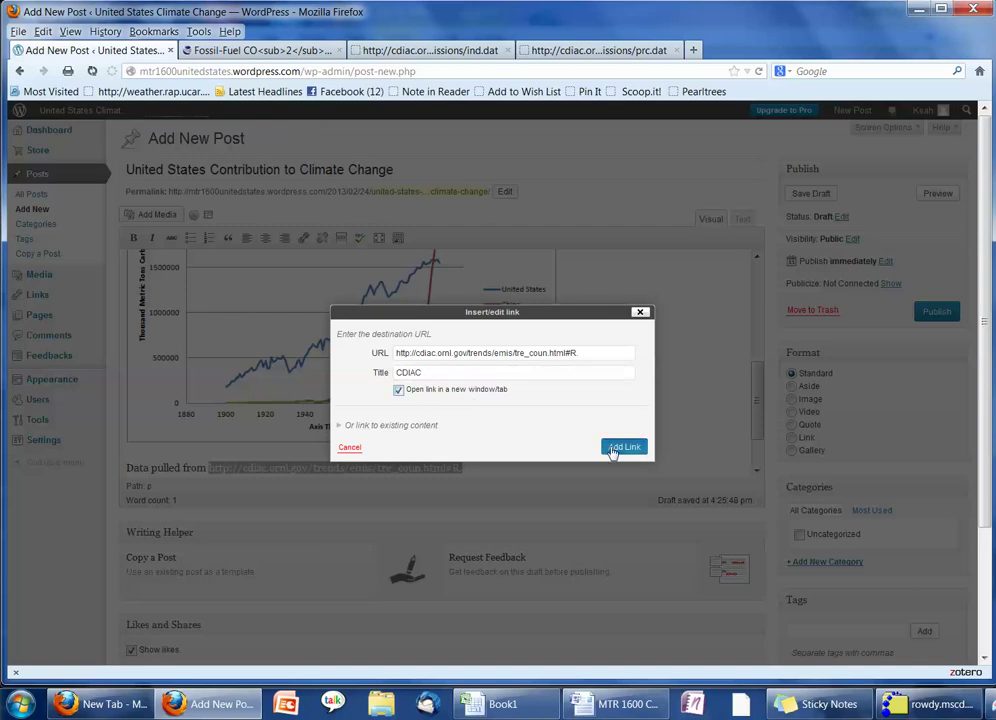
left_click(624, 447)
left_click(512, 469)
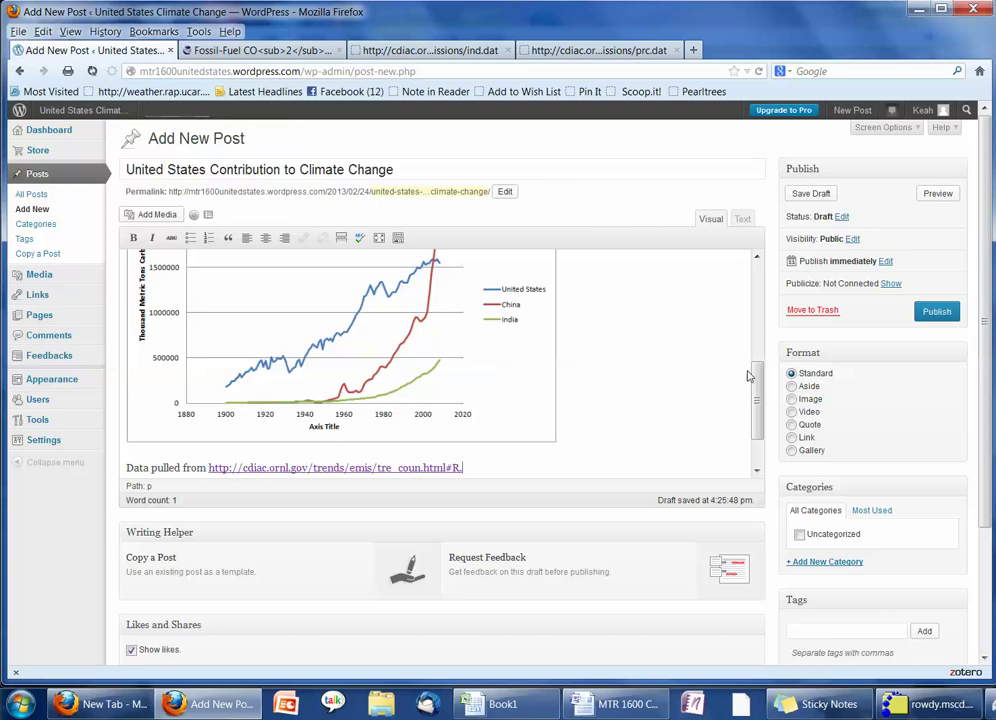
left_click_drag(759, 390, 760, 374)
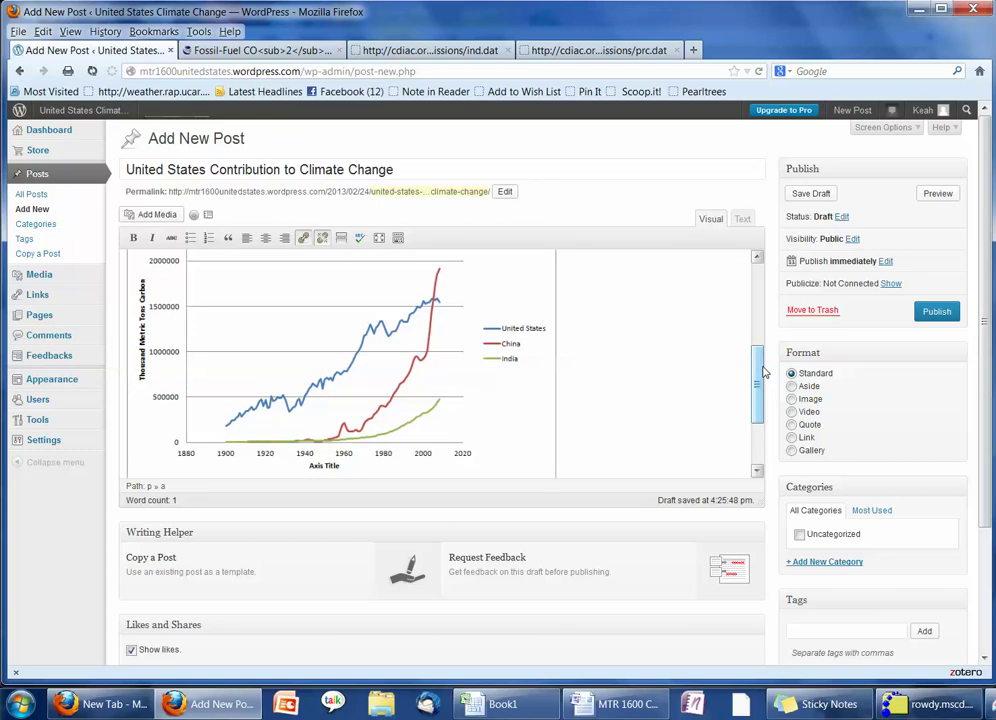
left_click_drag(760, 374, 757, 262)
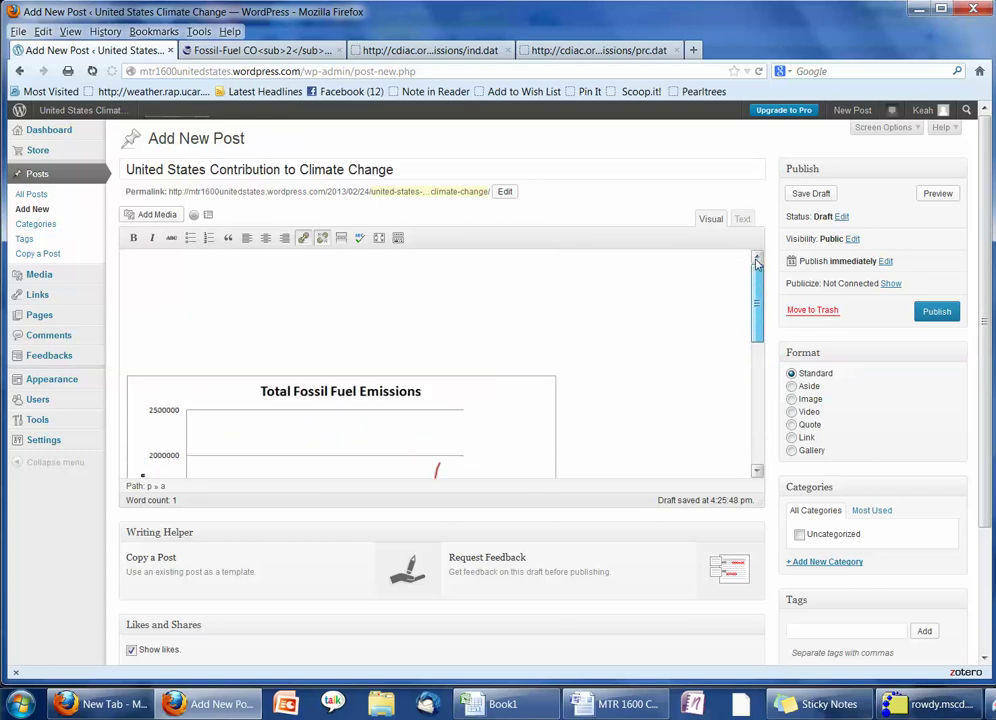